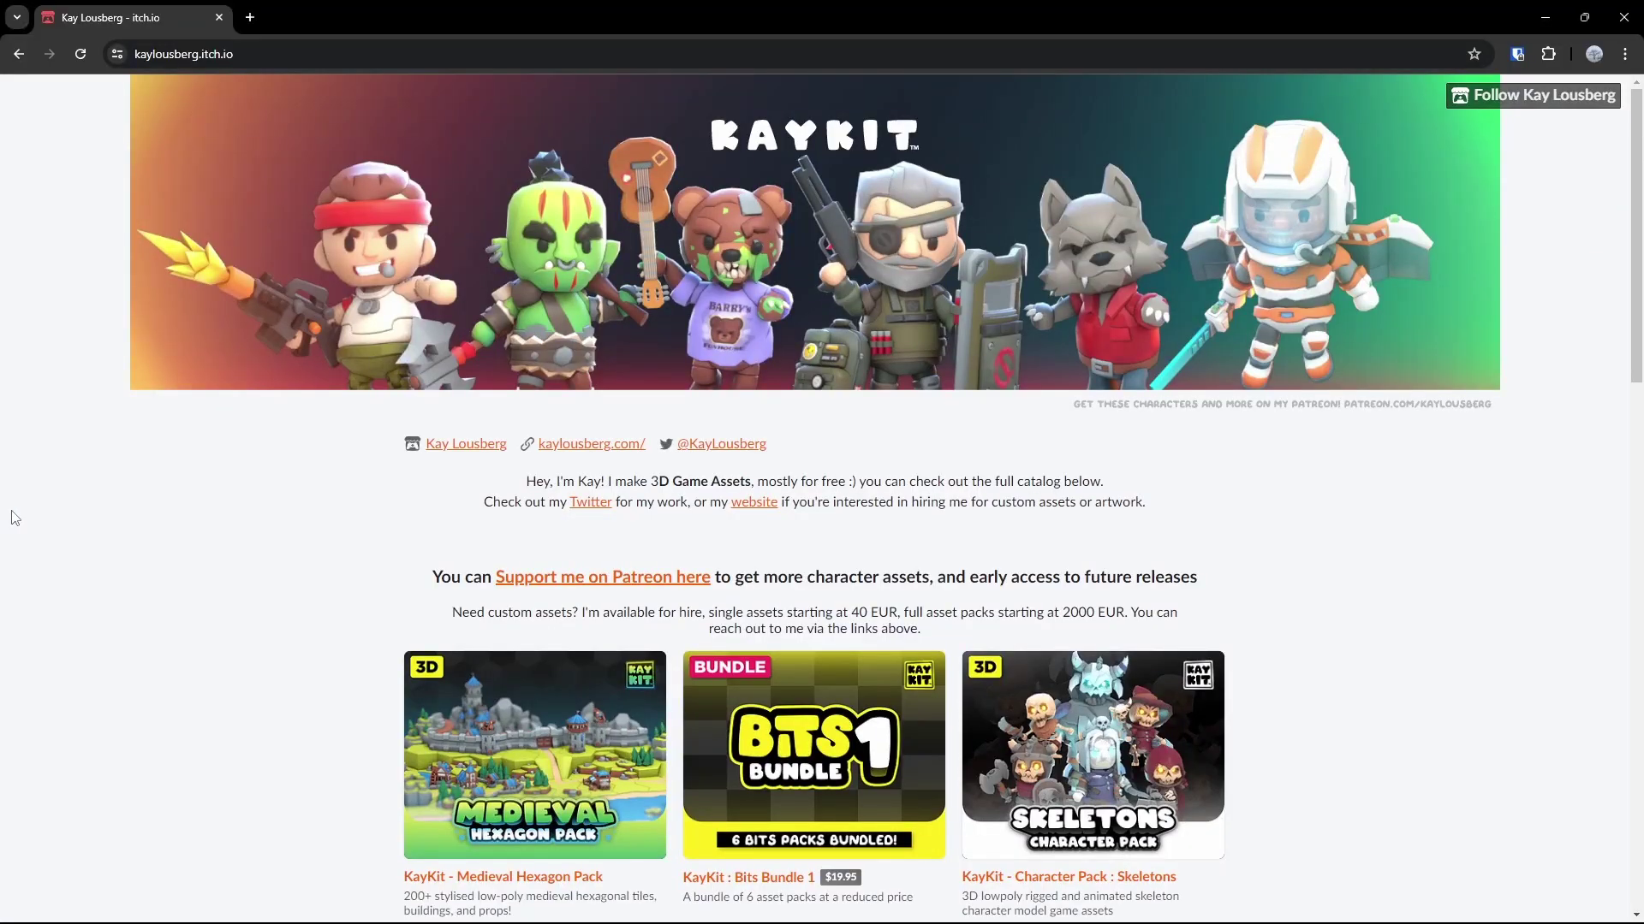
- Go to the Godot website by entering godotengine in the address bar
{"action": "scroll", "coordinate": [15, 521], "scroll_direction": "down", "scroll_amount": 1}
{"action": "scroll", "coordinate": [19, 556], "scroll_direction": "down", "scroll_amount": 3}
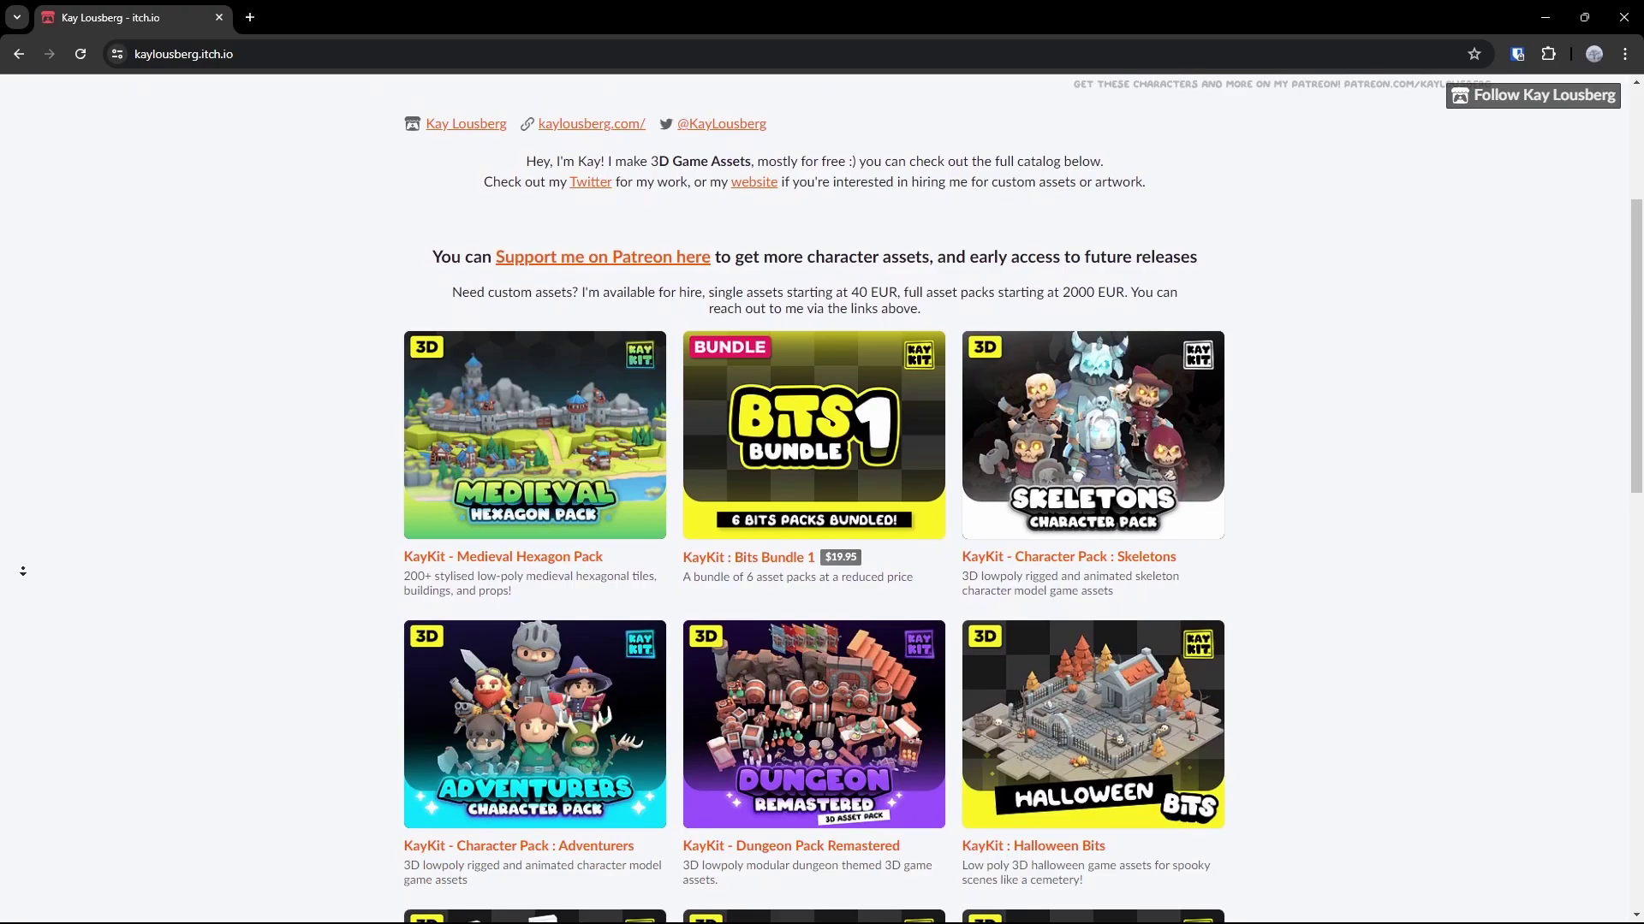
{"action": "scroll", "coordinate": [23, 577], "scroll_direction": "down", "scroll_amount": 2}
{"action": "scroll", "coordinate": [23, 577], "scroll_direction": "down", "scroll_amount": 3}
{"action": "scroll", "coordinate": [23, 577], "scroll_direction": "down", "scroll_amount": 3}
{"action": "scroll", "coordinate": [23, 577], "scroll_direction": "down", "scroll_amount": 3}
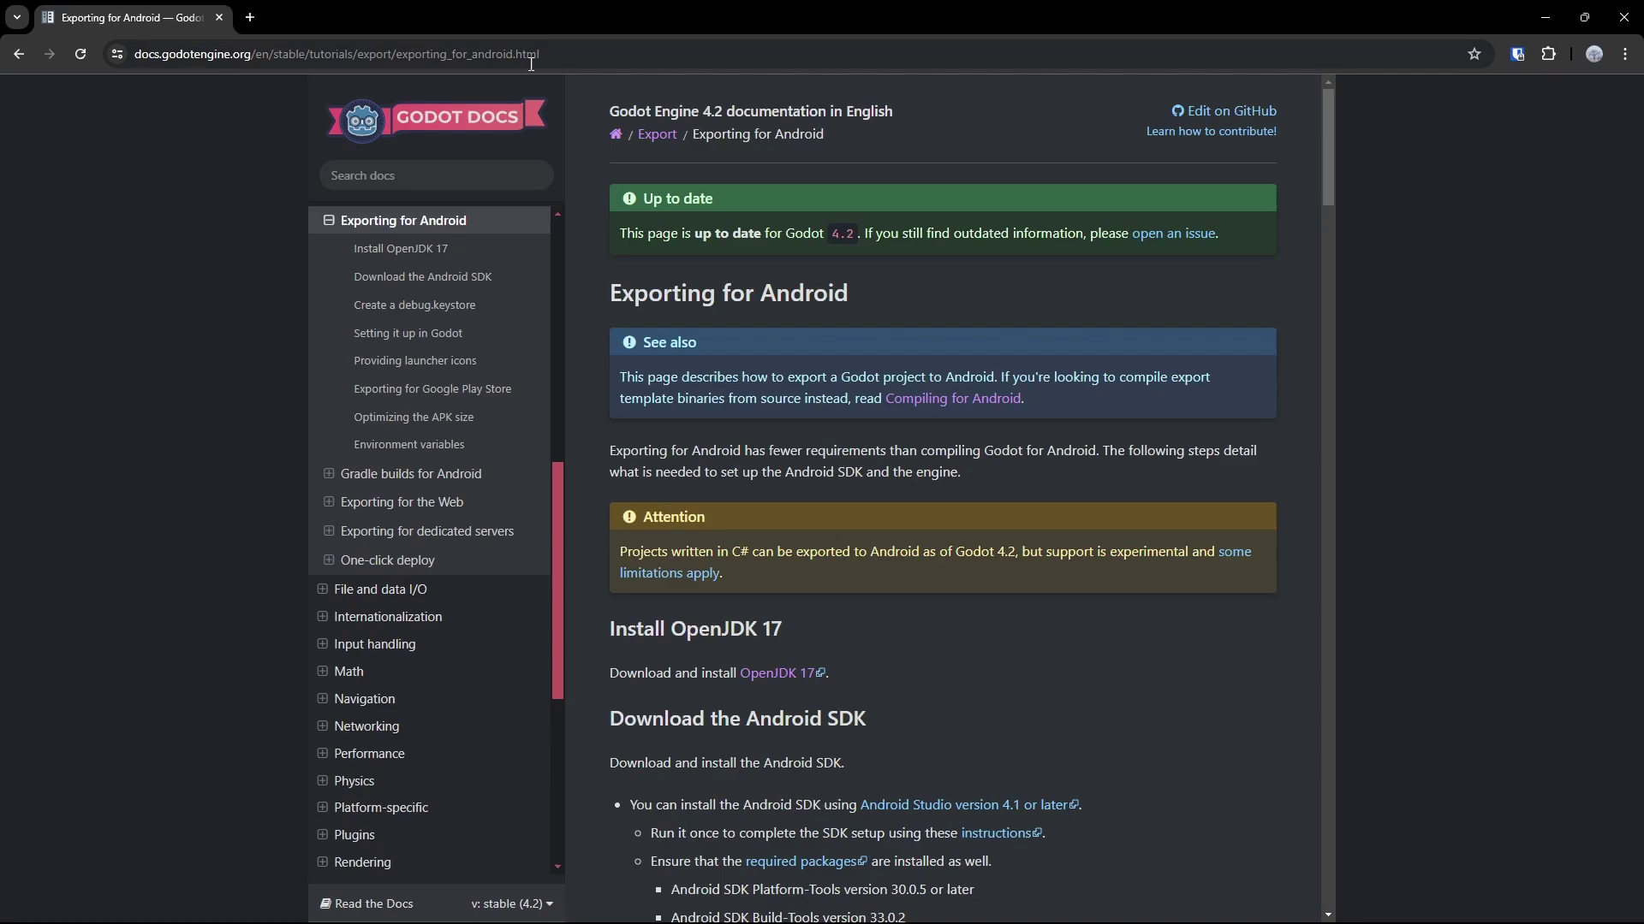
{"action": "left_click", "coordinate": [531, 64]}
{"action": "type", "text": "godotengine.org"}
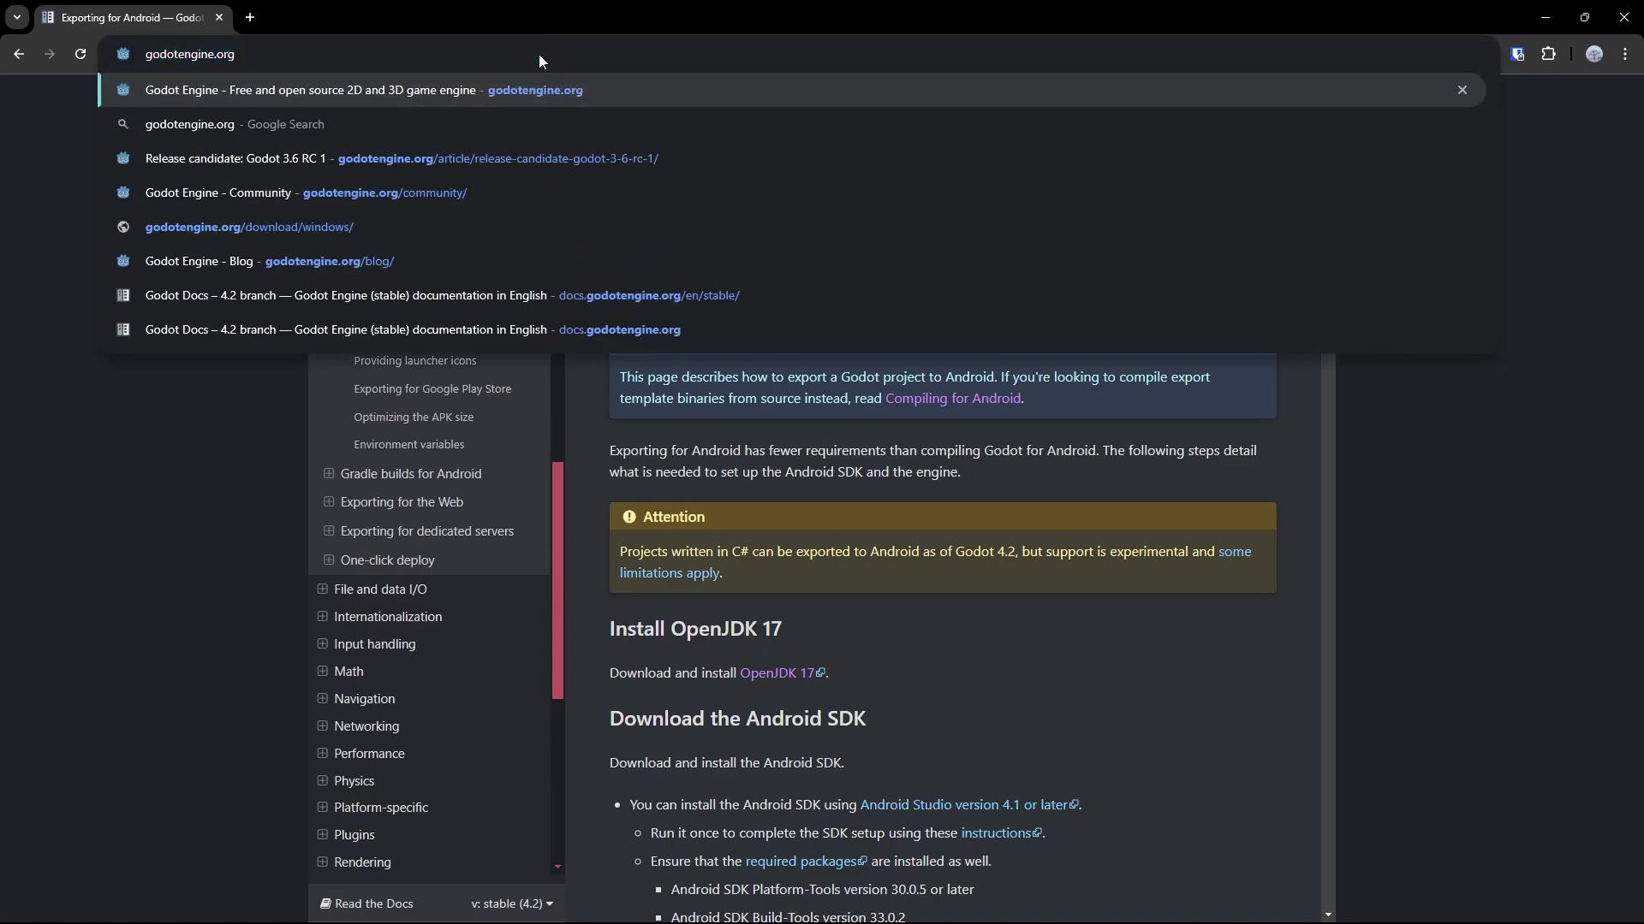
{"action": "key", "text": "Return"}
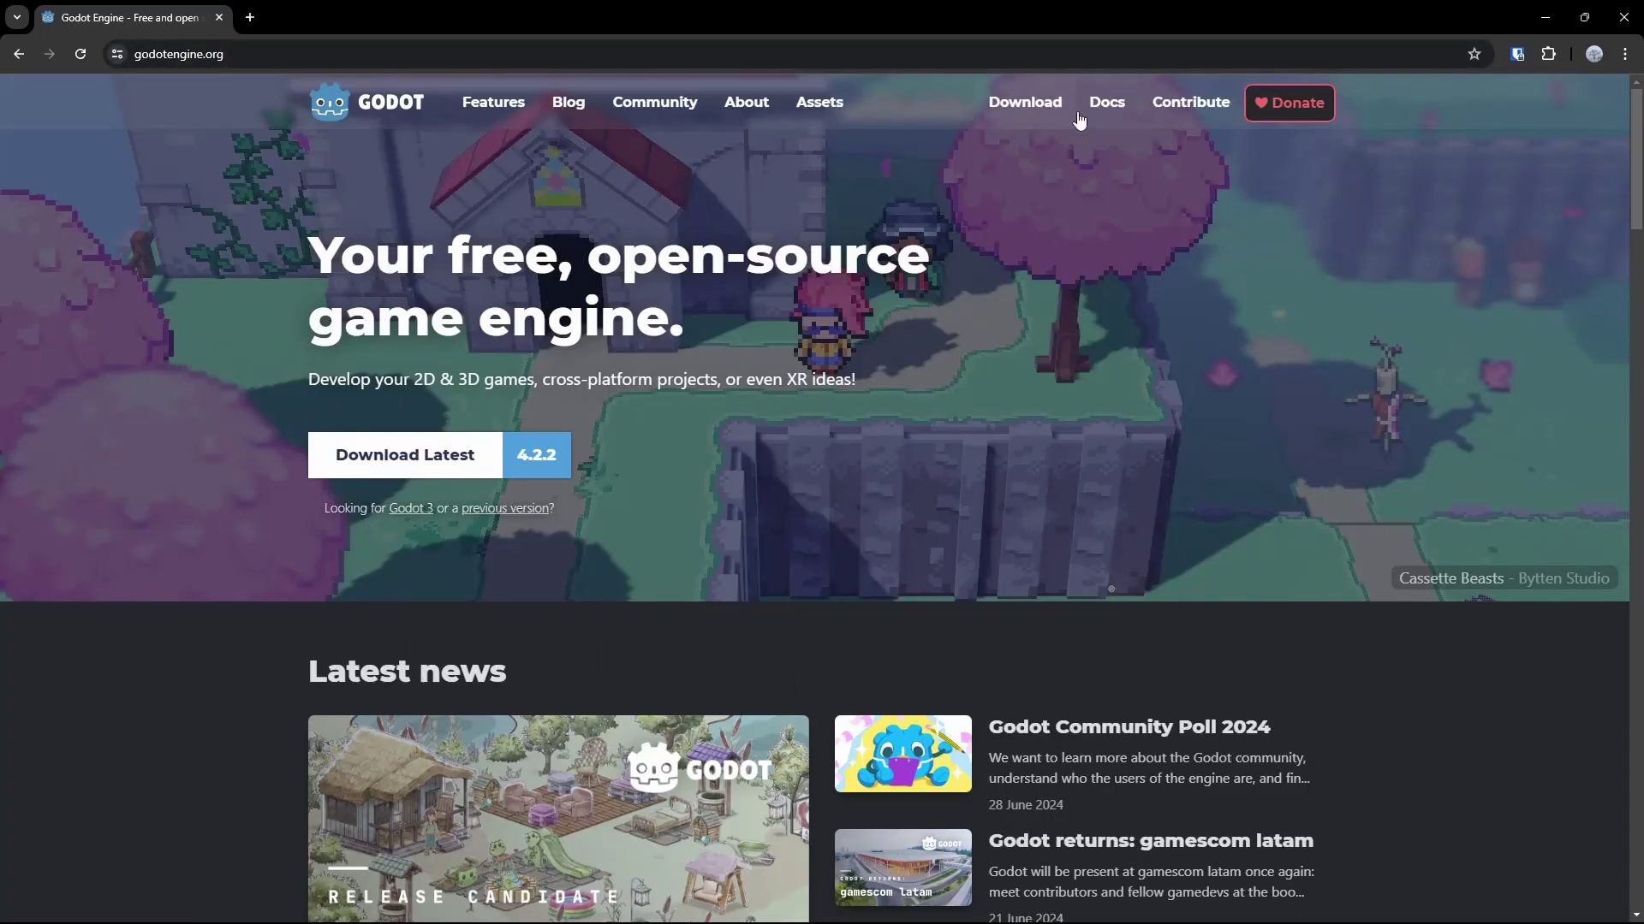
- Open the Exporting for Android page under Manual > Export in the Godot docs
{"action": "left_click", "coordinate": [1091, 104]}
{"action": "left_click", "coordinate": [351, 499]}
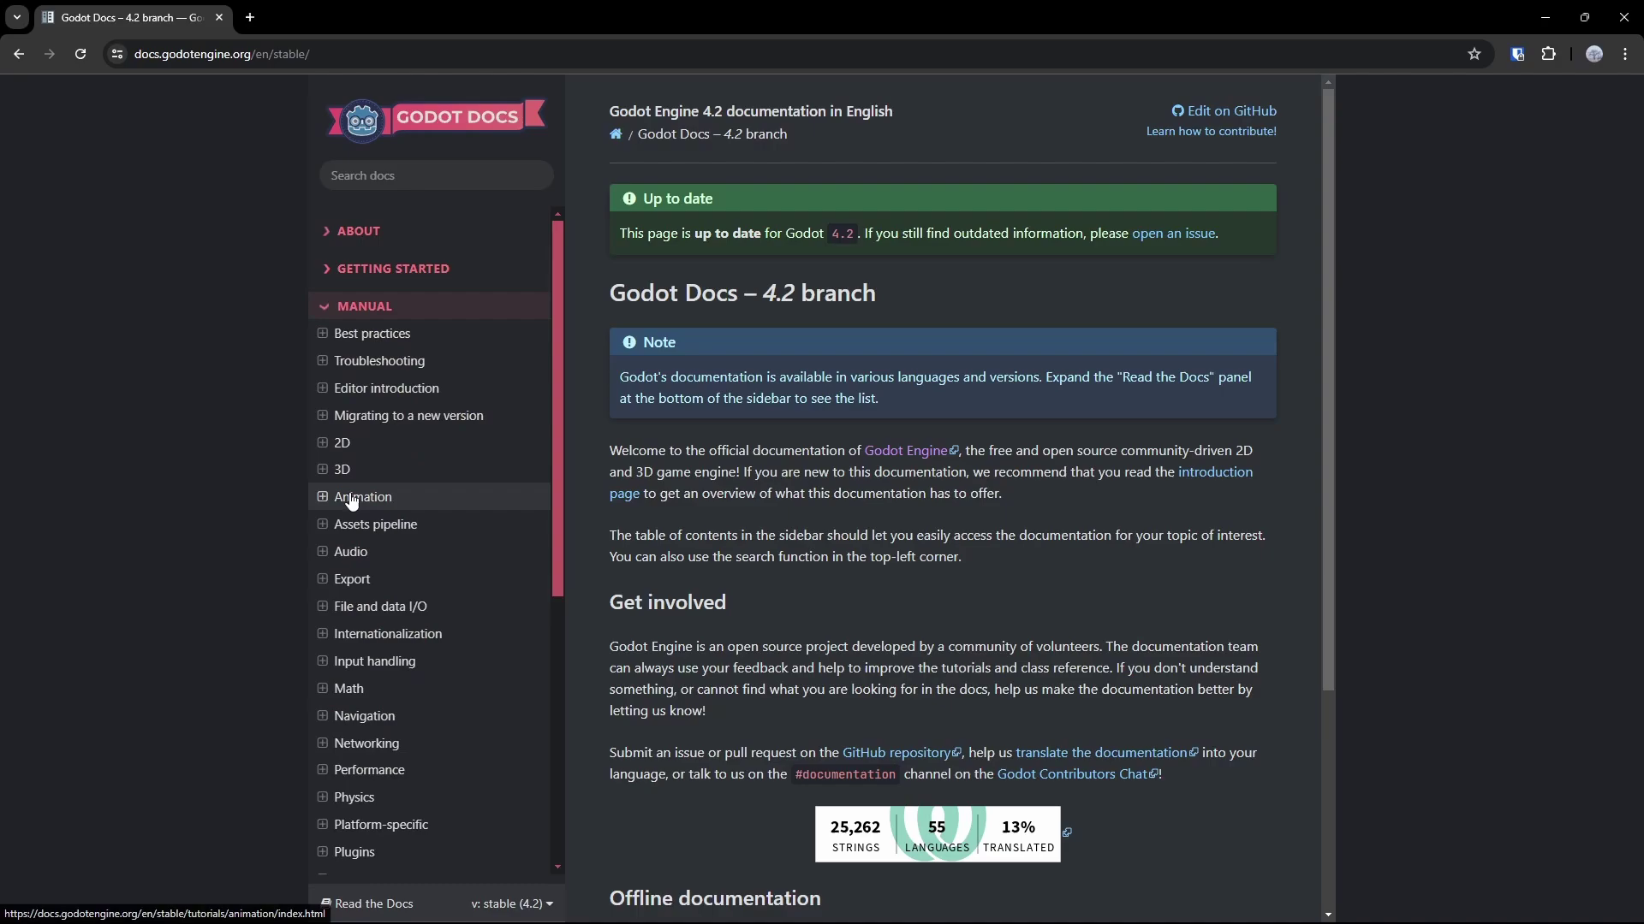
{"action": "scroll", "coordinate": [351, 501], "scroll_direction": "down", "scroll_amount": 1}
{"action": "scroll", "coordinate": [376, 479], "scroll_direction": "down", "scroll_amount": 1}
{"action": "left_click", "coordinate": [352, 412]}
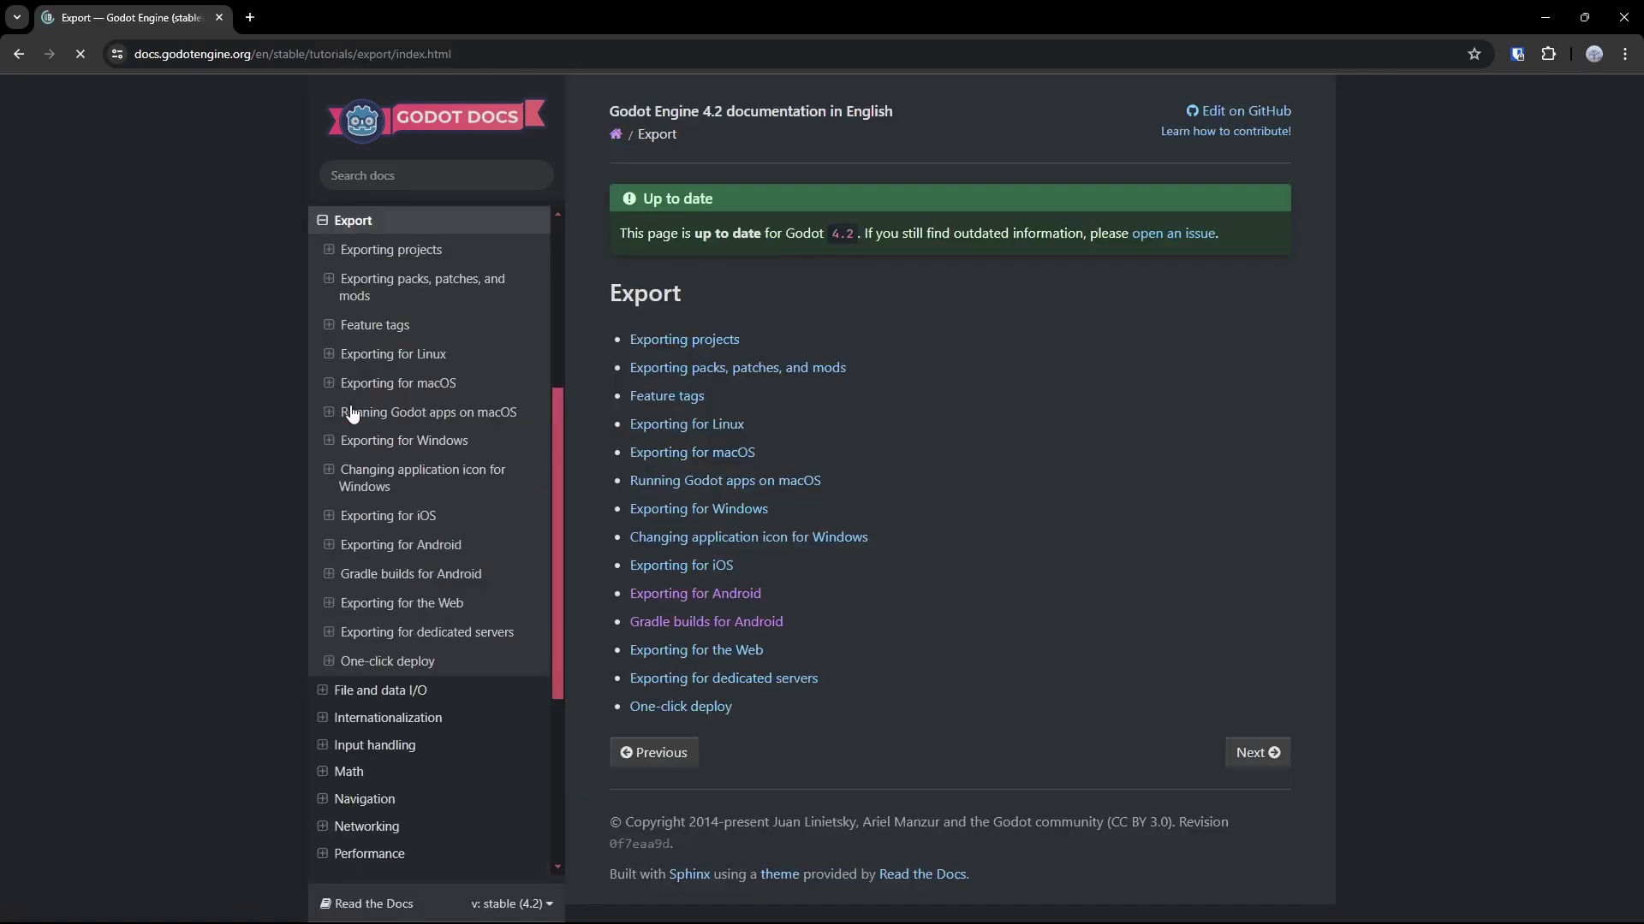
{"action": "left_click", "coordinate": [680, 594]}
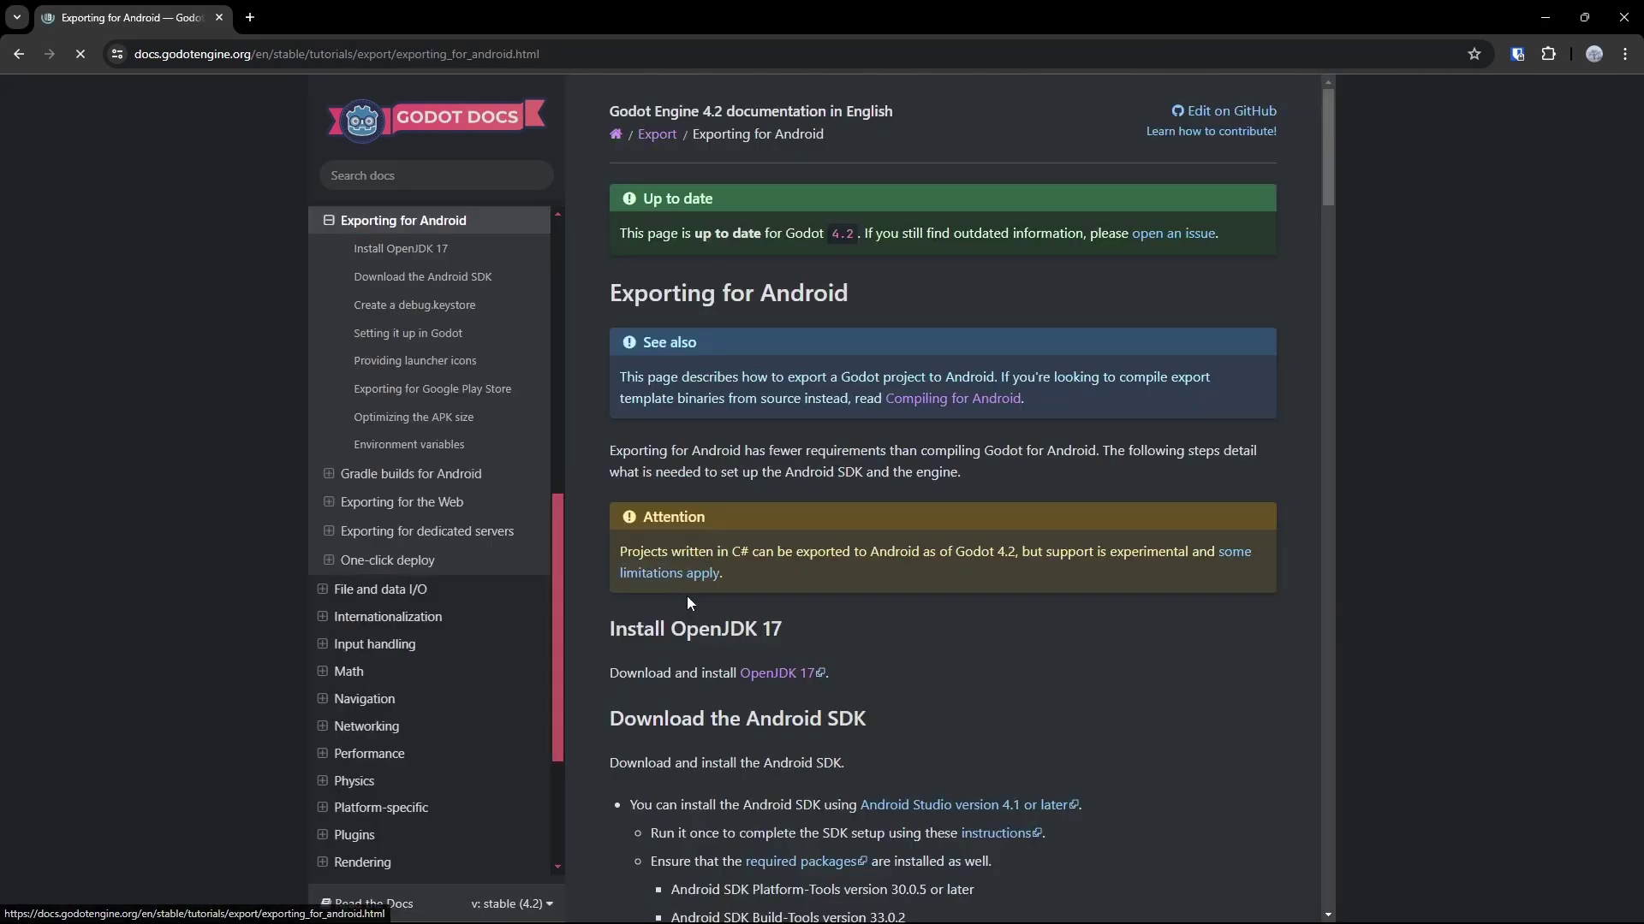
- Follow the OpenJDK 17 link and download the Windows x64 JDK installer
{"action": "left_click", "coordinate": [783, 682]}
{"action": "scroll", "coordinate": [710, 409], "scroll_direction": "down", "scroll_amount": 2}
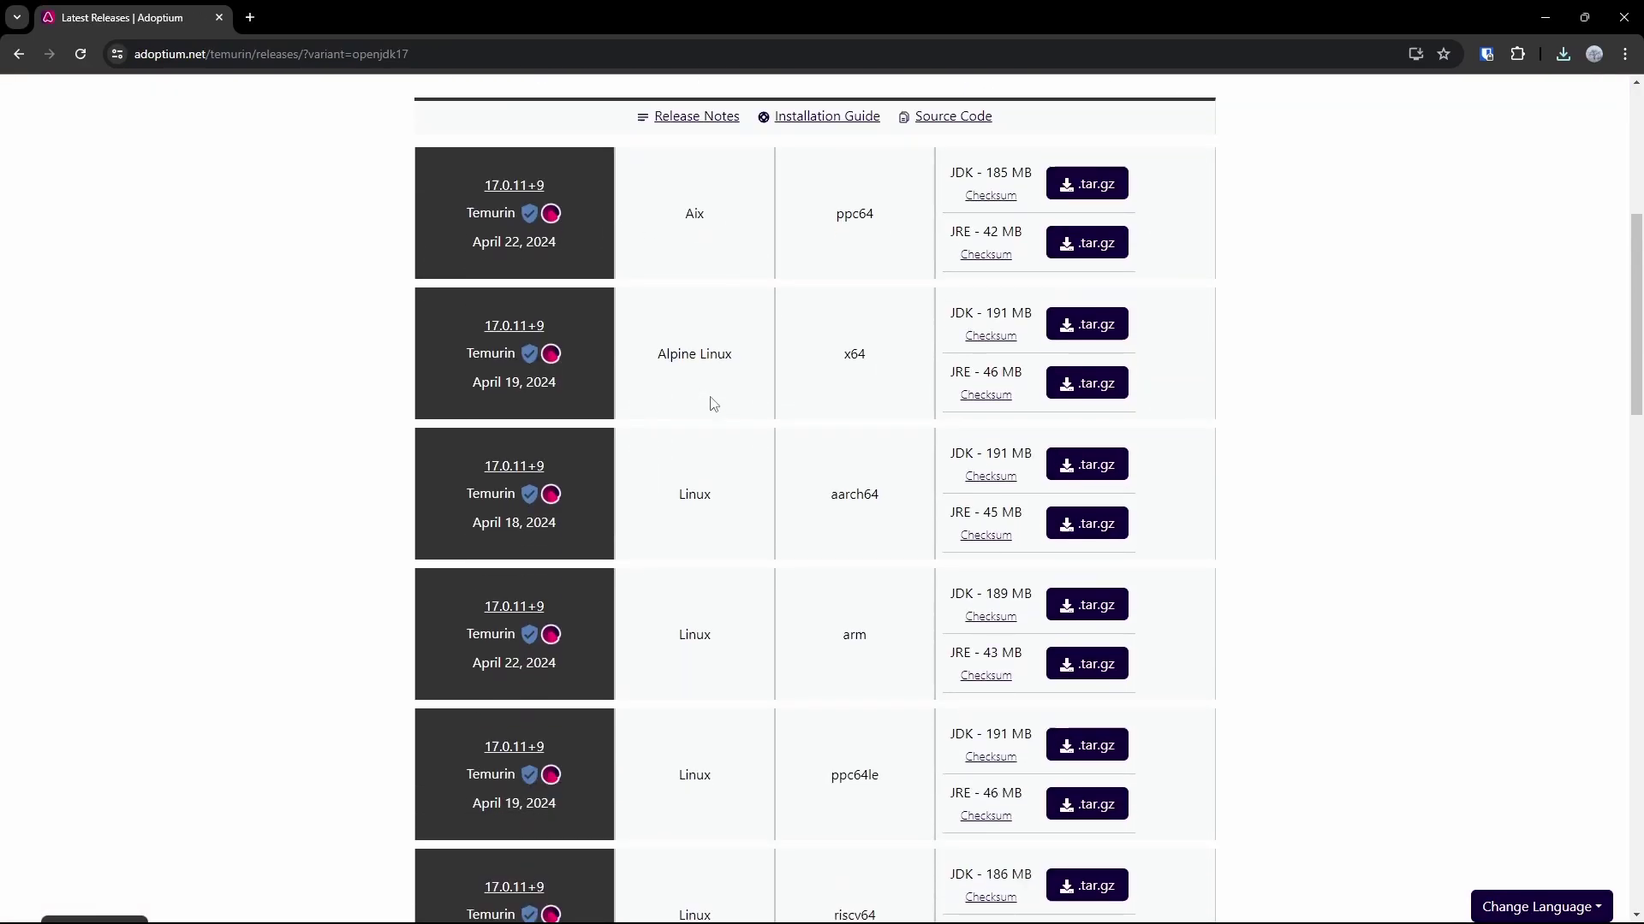
{"action": "scroll", "coordinate": [710, 409], "scroll_direction": "down", "scroll_amount": 5}
{"action": "scroll", "coordinate": [710, 410], "scroll_direction": "down", "scroll_amount": 2}
{"action": "scroll", "coordinate": [710, 409], "scroll_direction": "down", "scroll_amount": 3}
{"action": "scroll", "coordinate": [708, 415], "scroll_direction": "down", "scroll_amount": 4}
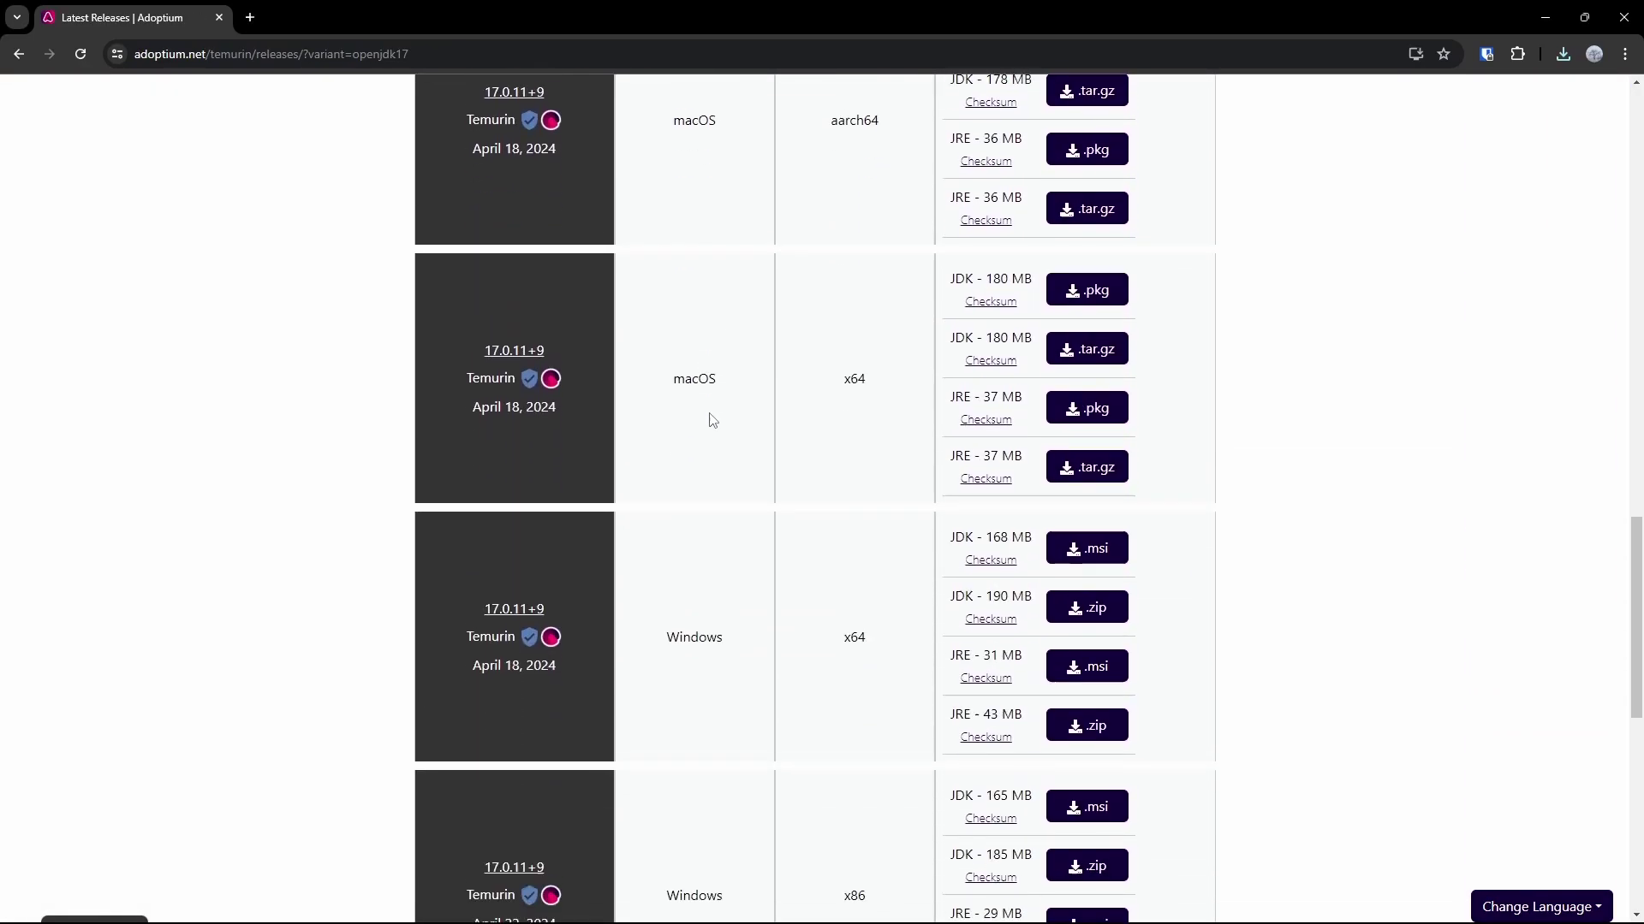
{"action": "scroll", "coordinate": [708, 428], "scroll_direction": "down", "scroll_amount": 3}
{"action": "left_click_drag", "start_coordinate": [666, 457], "coordinate": [846, 458]}
{"action": "left_click", "coordinate": [762, 469]}
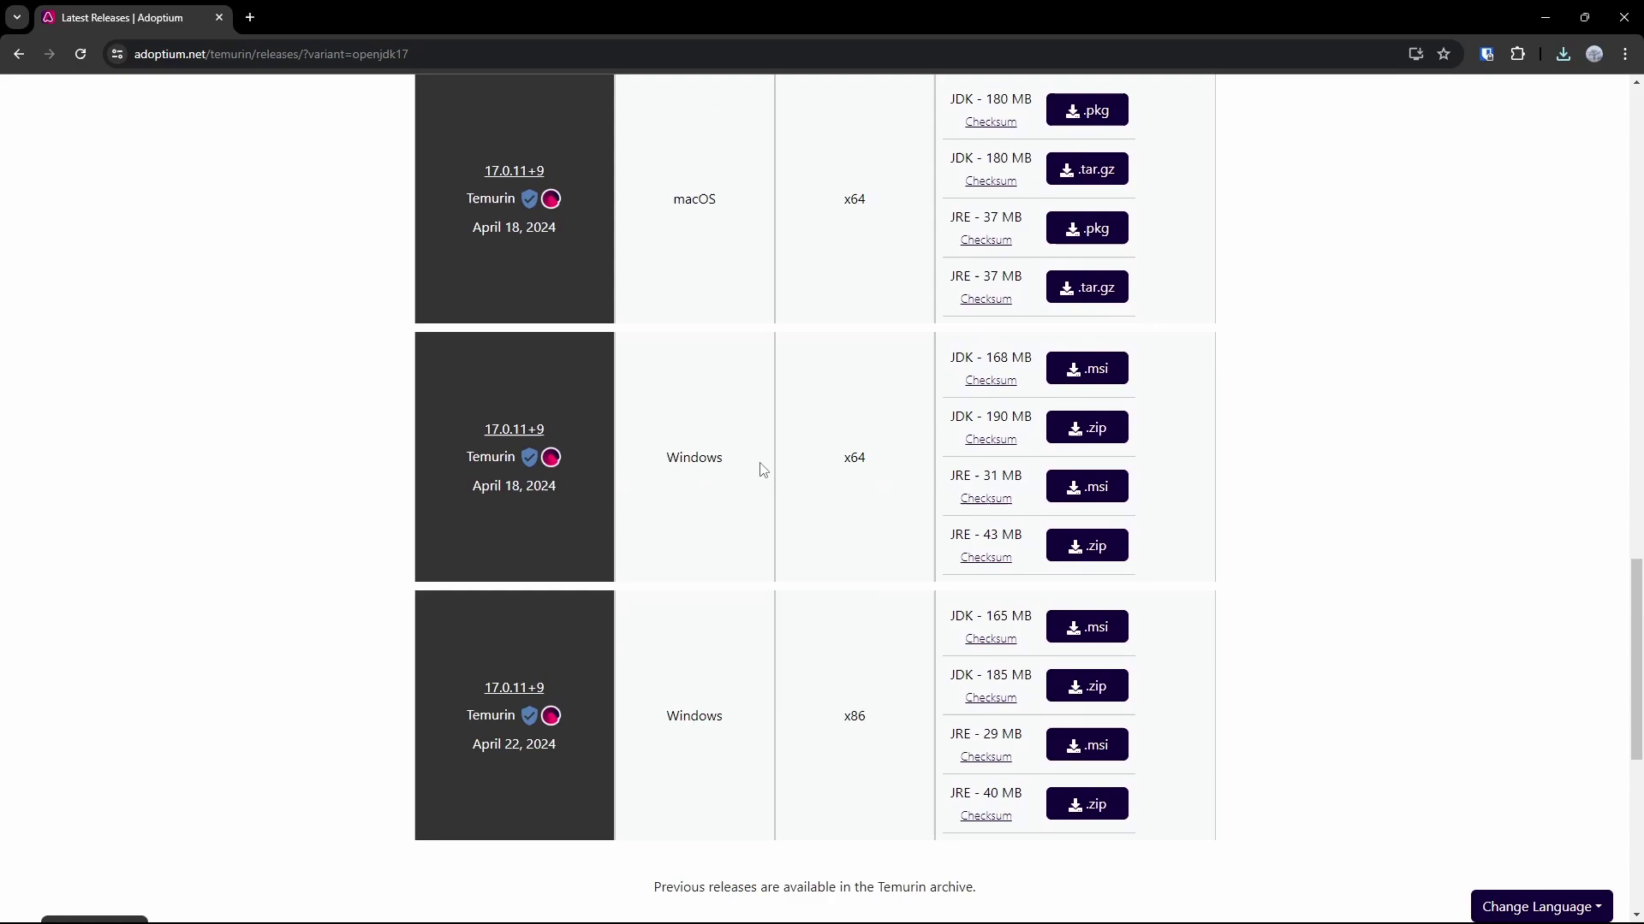
{"action": "left_click", "coordinate": [1063, 381]}
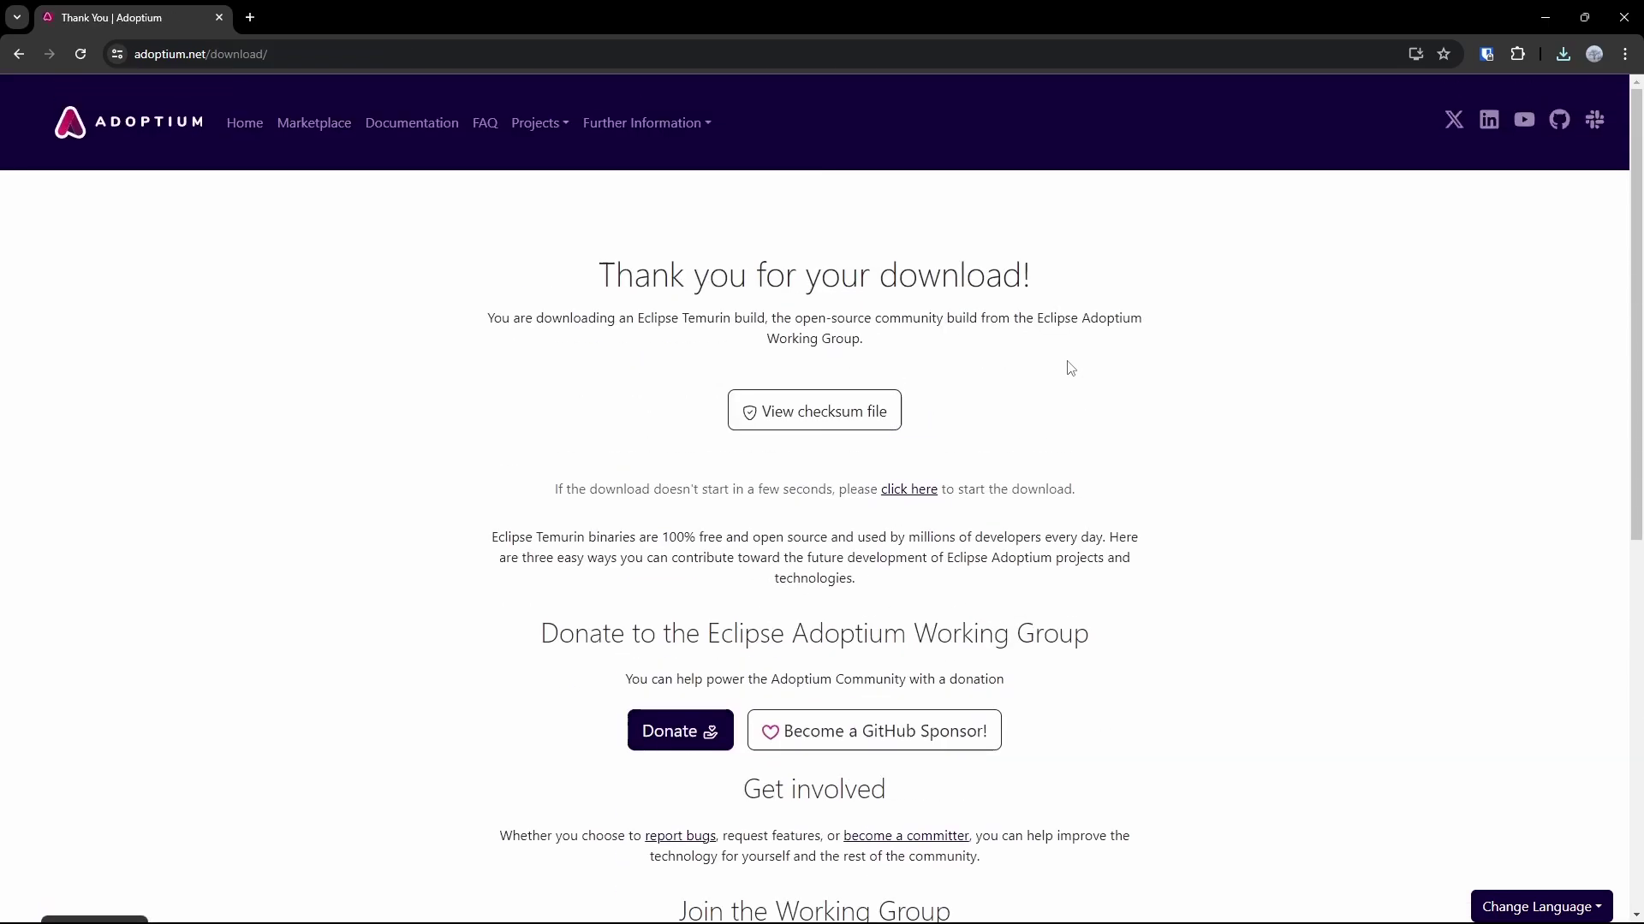
- Save the JDK installer to the Tutorials folder and run it to completion
{"action": "left_click", "coordinate": [676, 433]}
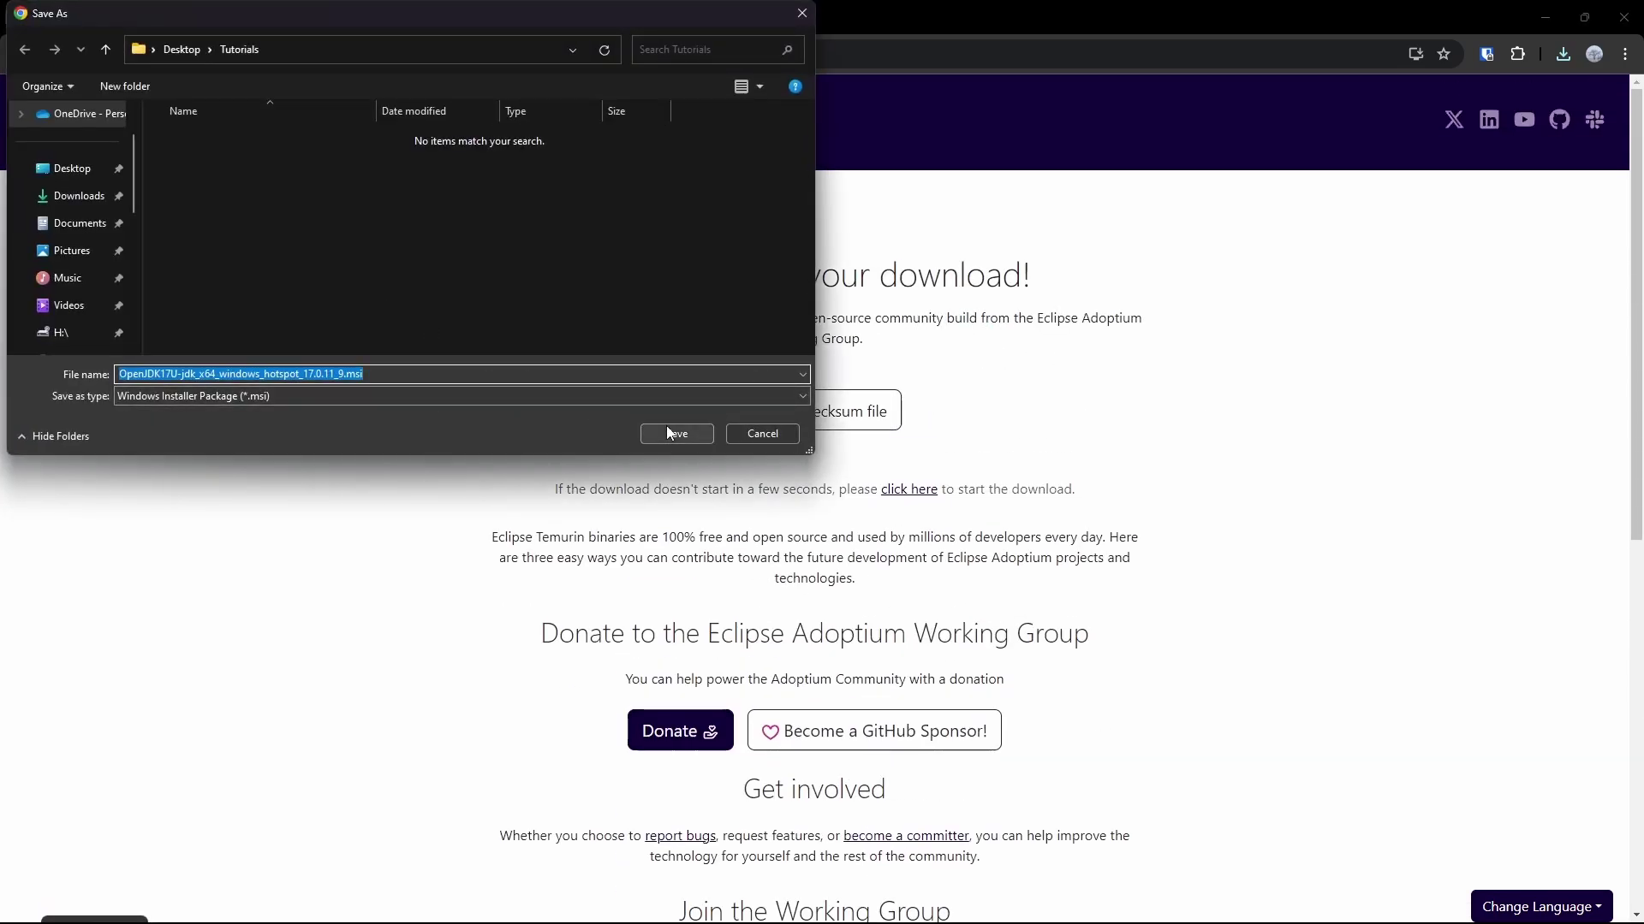
{"action": "double_click", "coordinate": [589, 375]}
{"action": "left_click", "coordinate": [910, 605]}
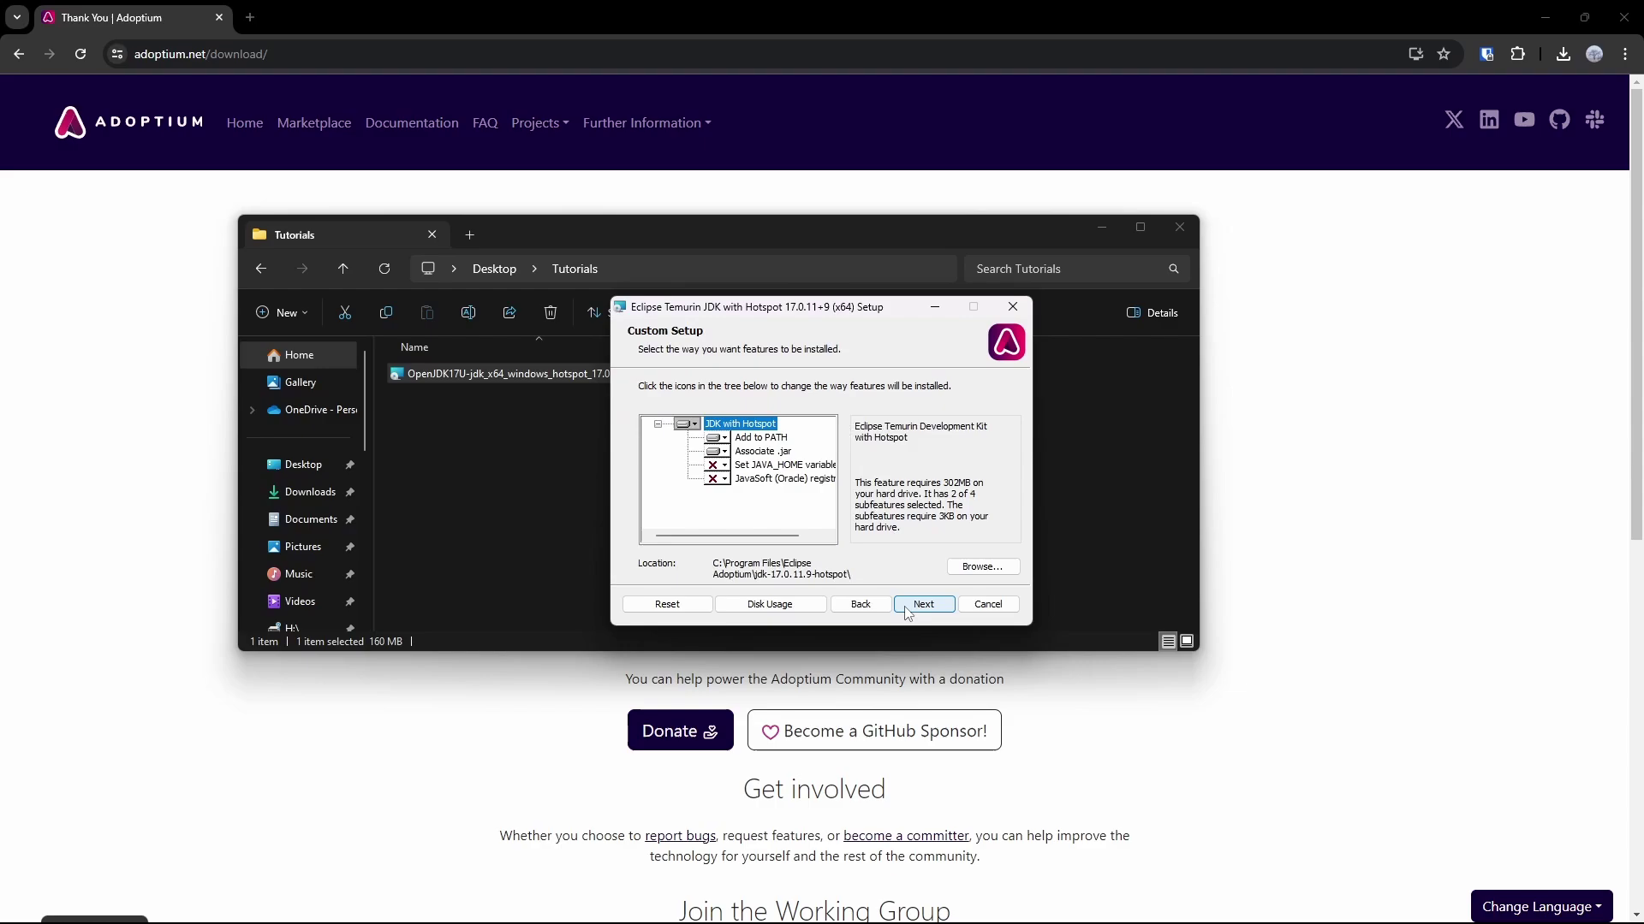
{"action": "left_click", "coordinate": [907, 609]}
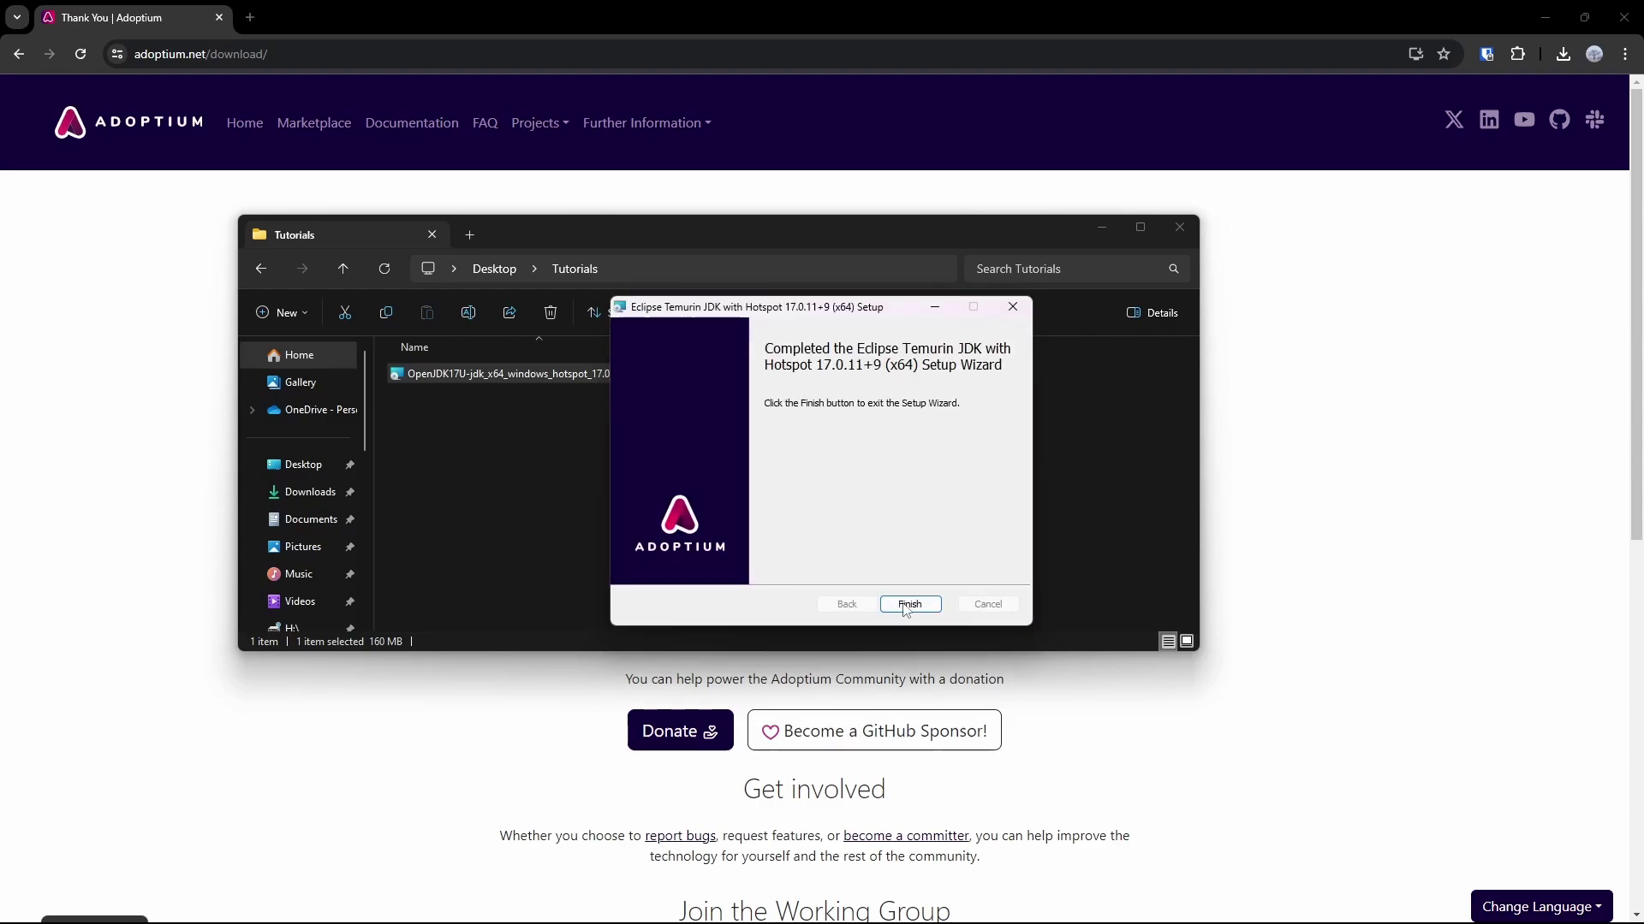
{"action": "left_click", "coordinate": [905, 599]}
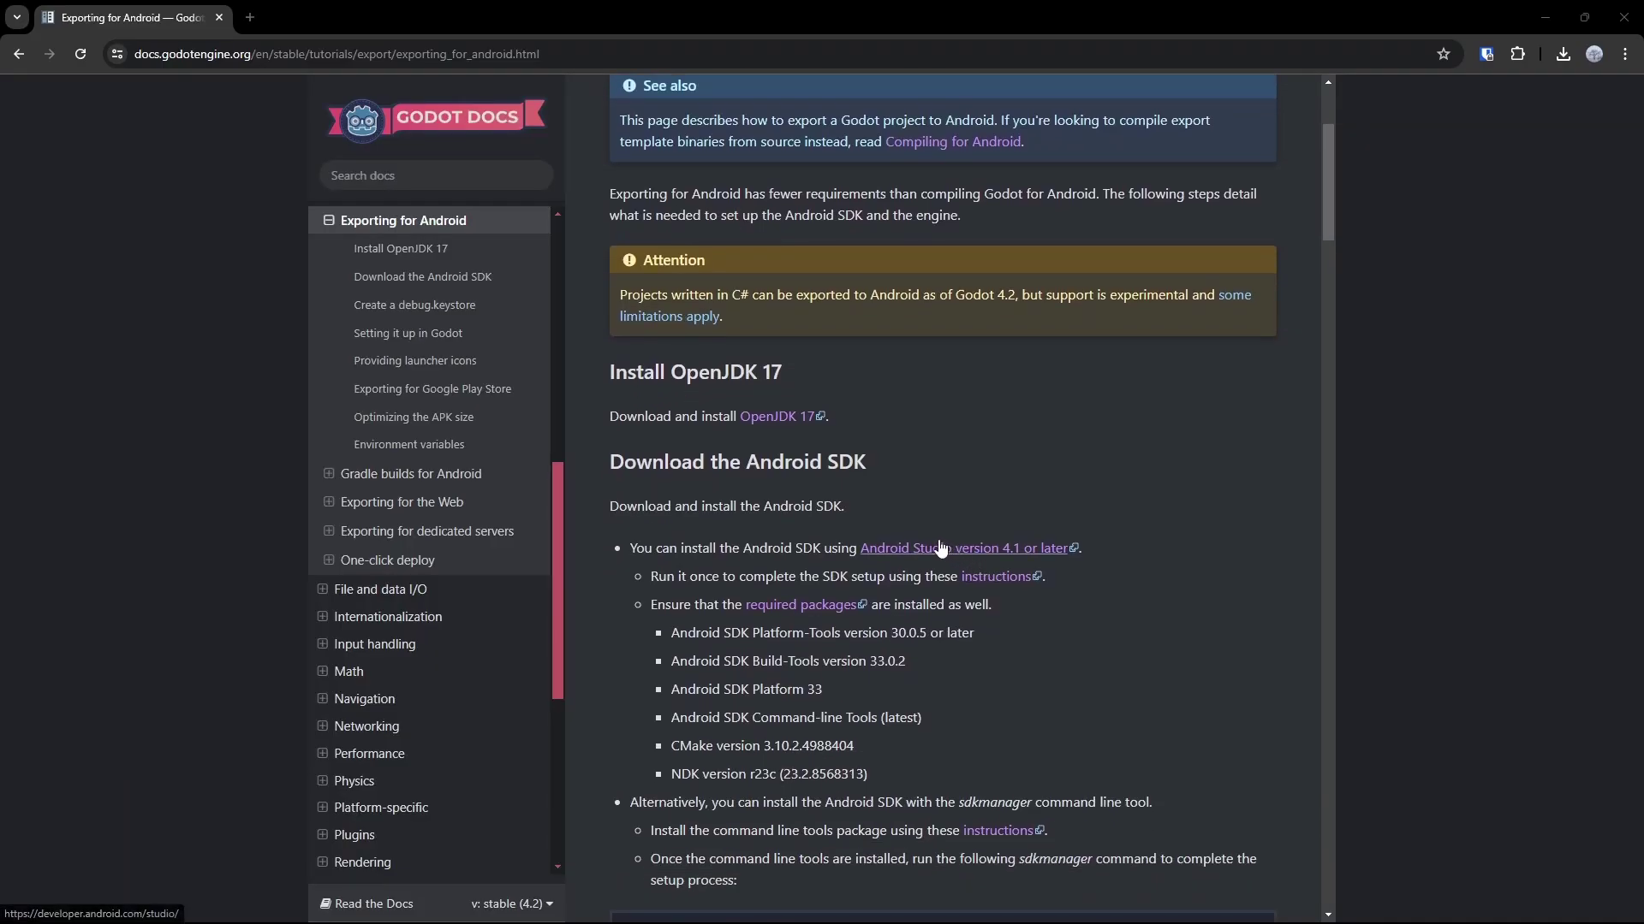
- Download and install Android Studio, then launch it after setup finishes
{"action": "left_click", "coordinate": [941, 548]}
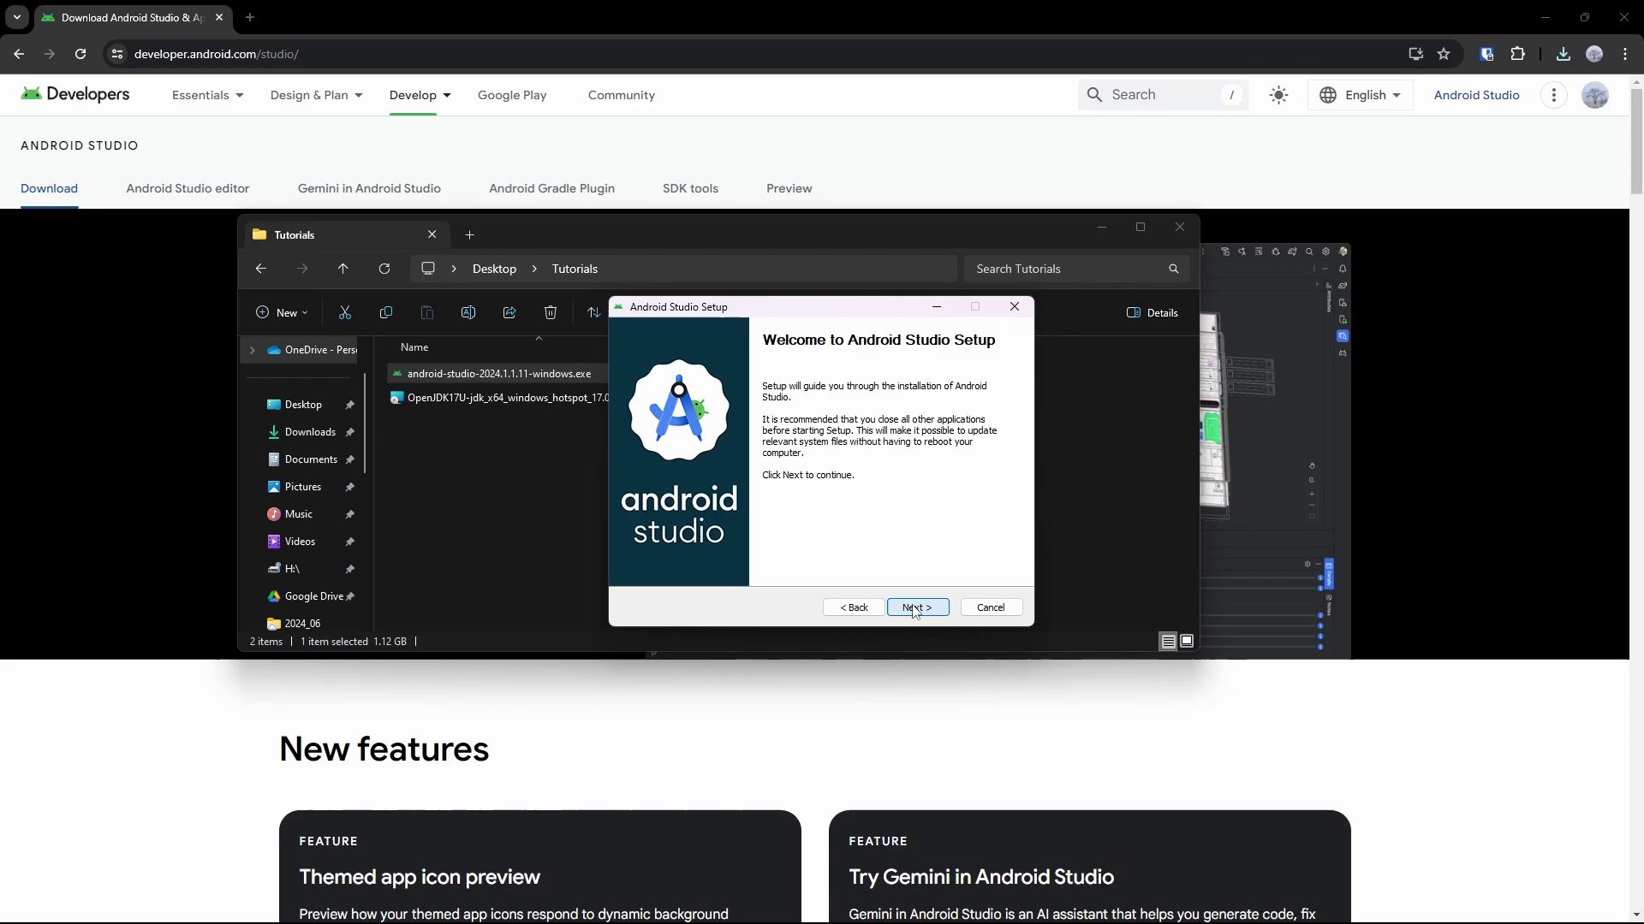
{"action": "left_click", "coordinate": [916, 607]}
{"action": "left_click", "coordinate": [917, 607]}
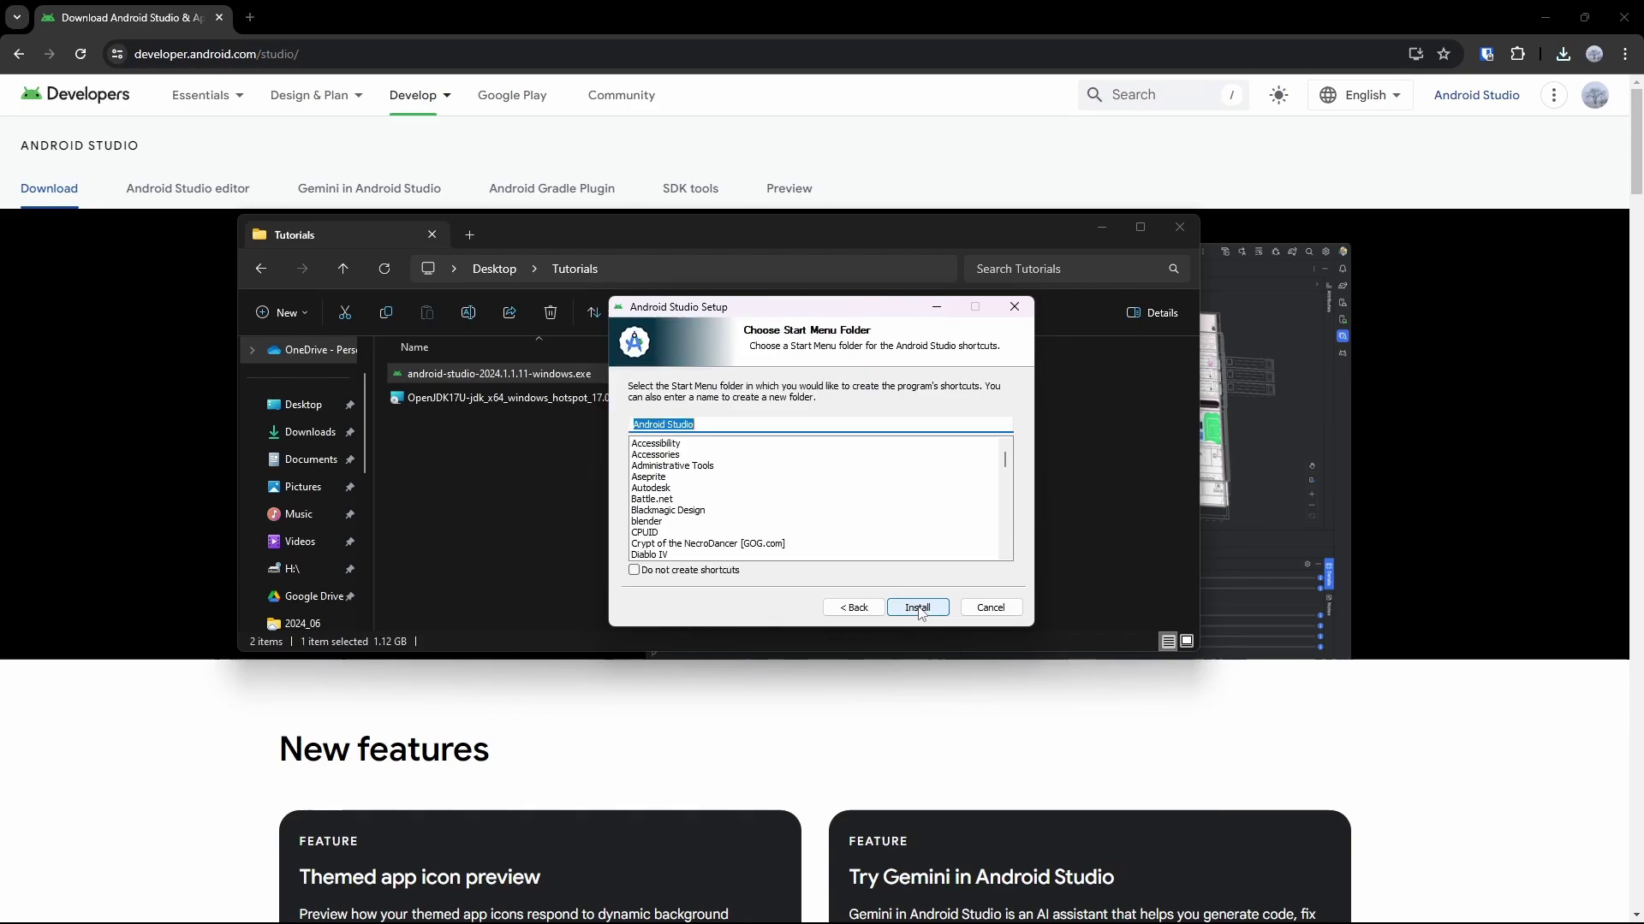
{"action": "left_click", "coordinate": [917, 607]}
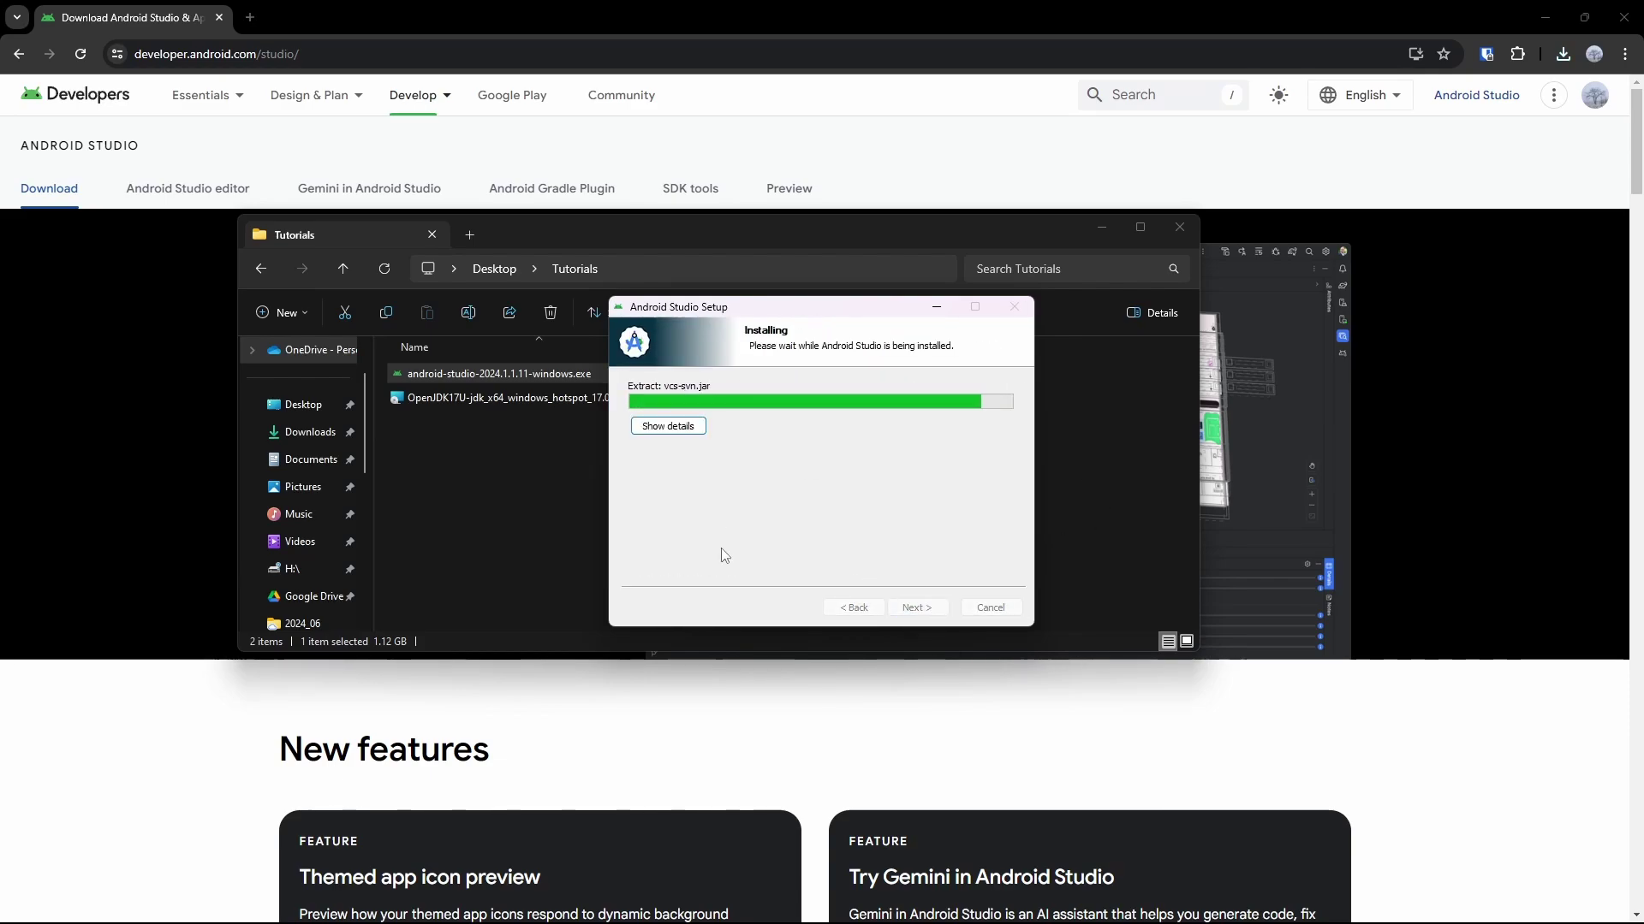
{"action": "left_click", "coordinate": [920, 610]}
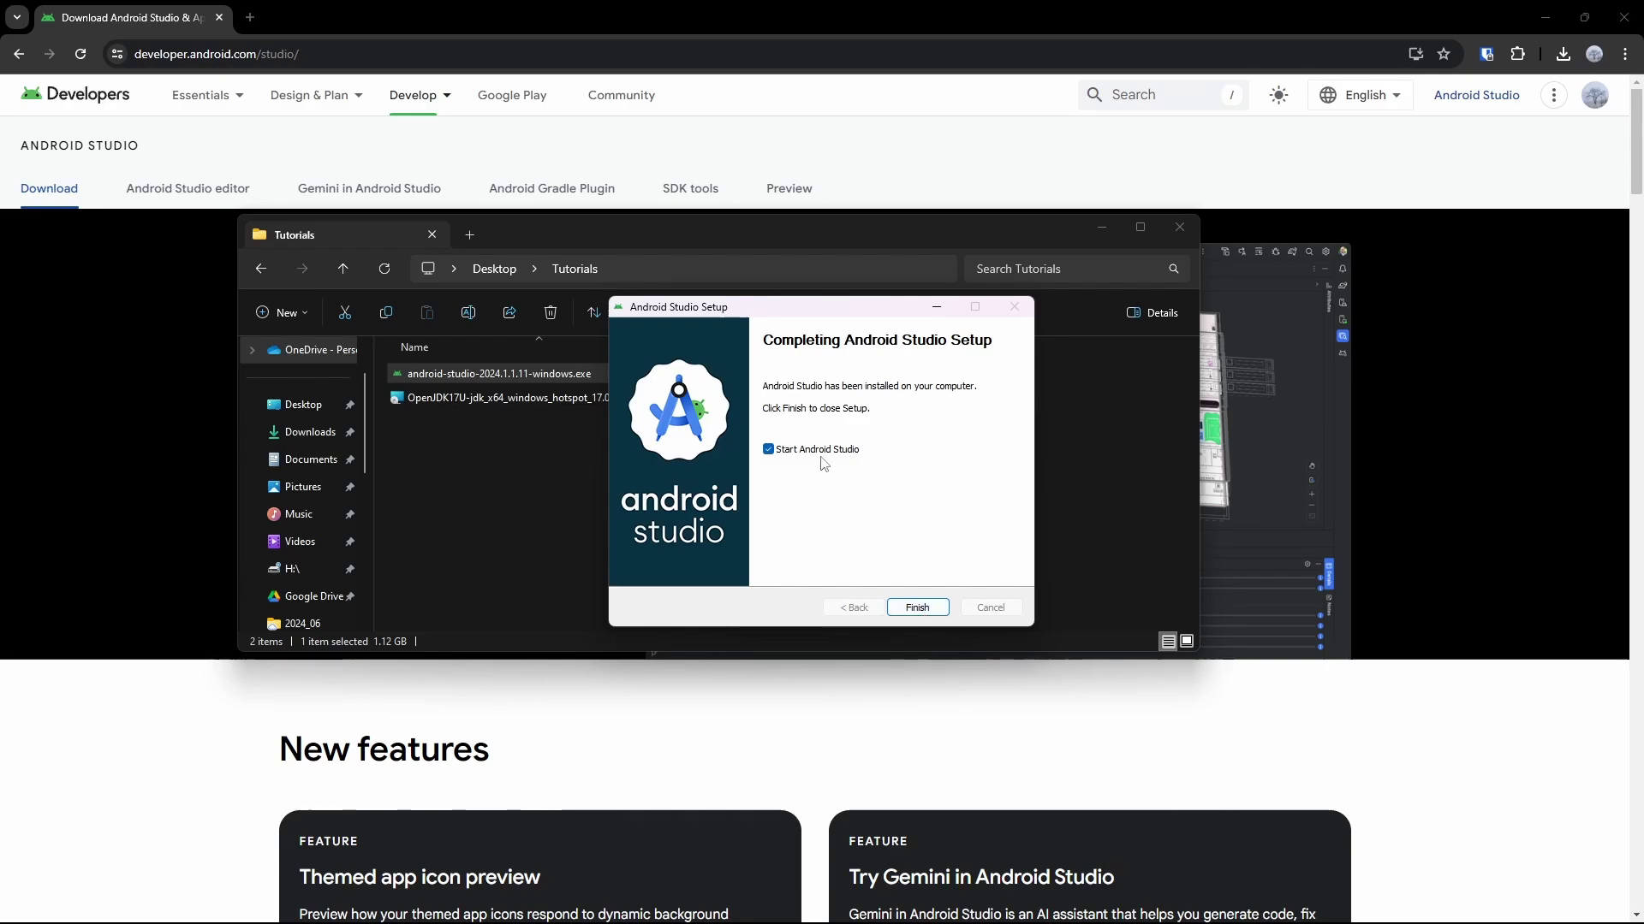
{"action": "left_click", "coordinate": [921, 609]}
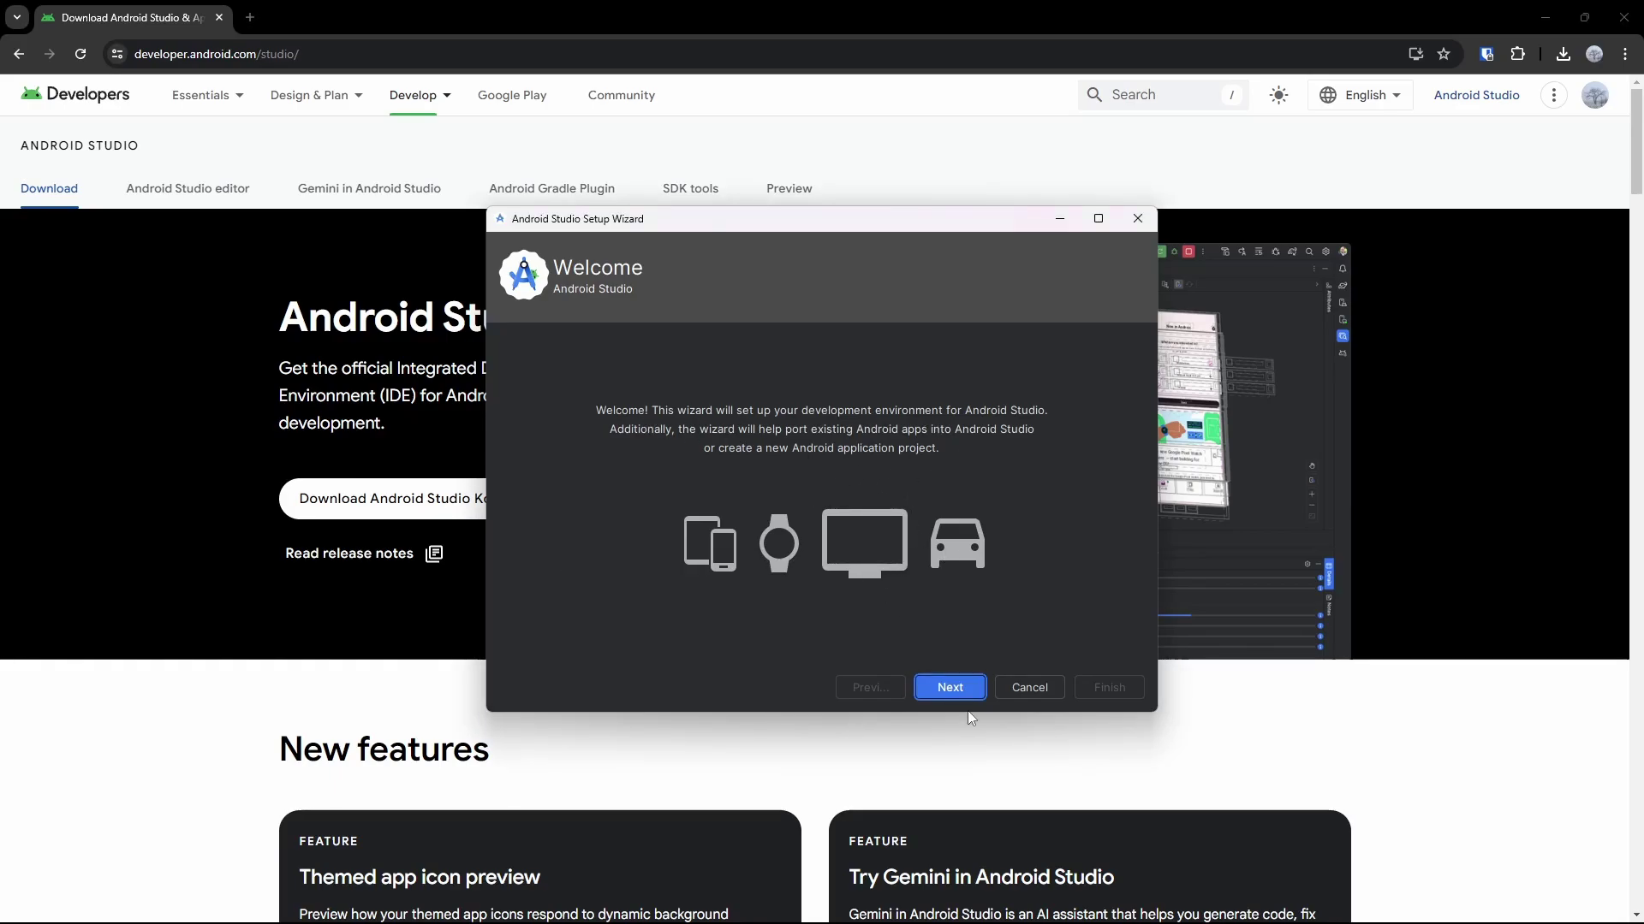
- Choose the Standard install type and copy the SDK folder path before the license page
{"action": "left_click", "coordinate": [951, 688]}
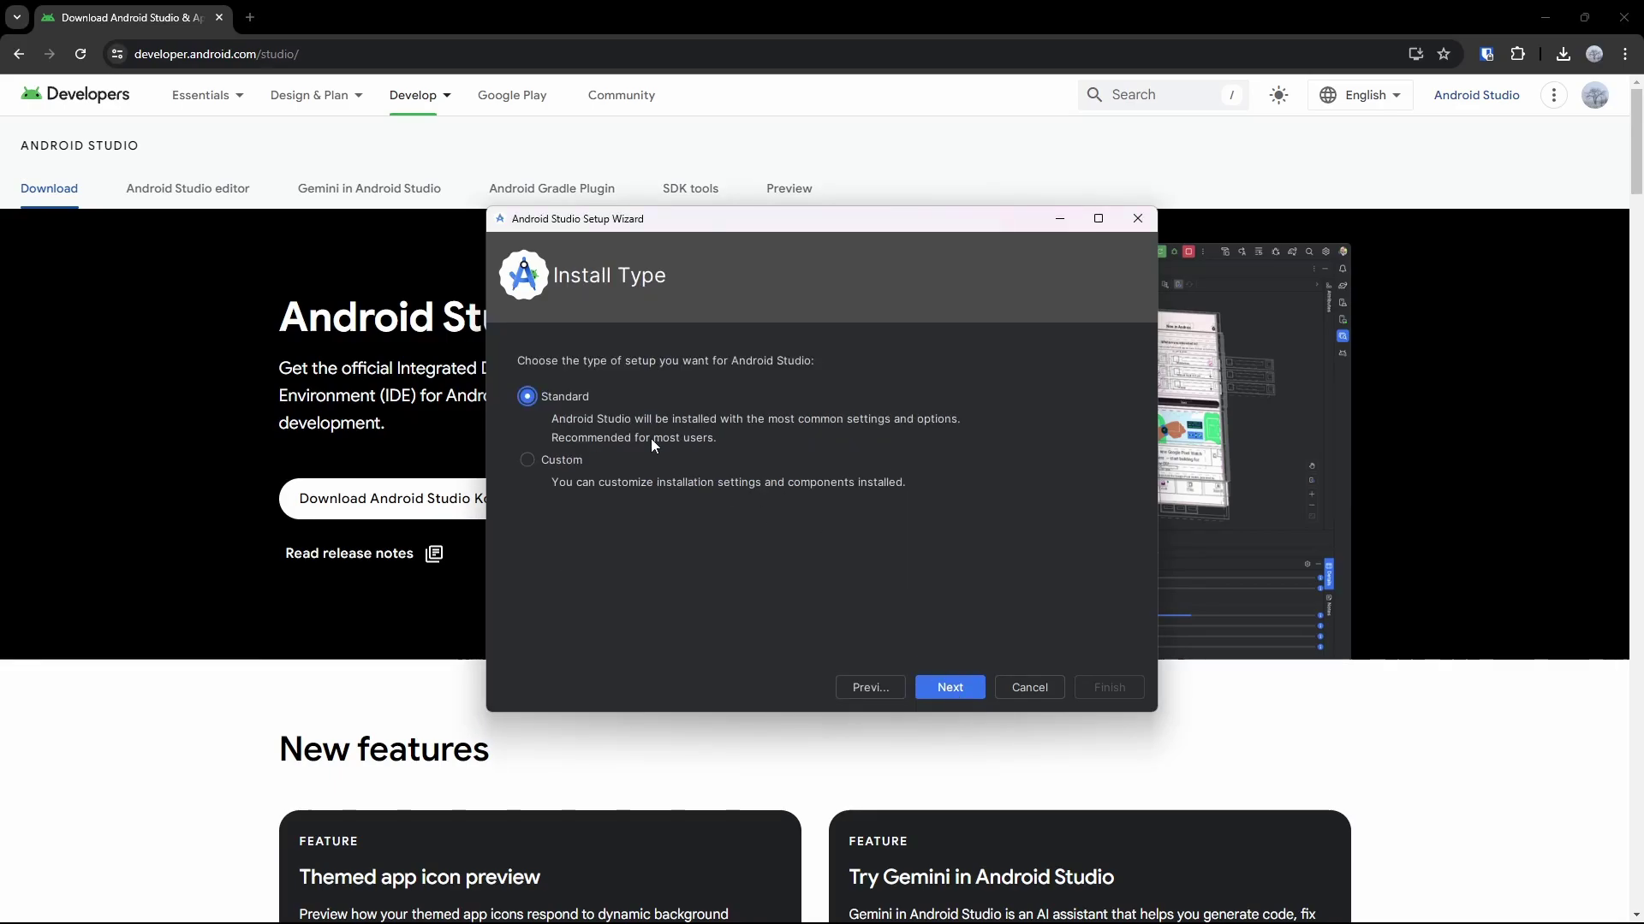
{"action": "left_click", "coordinate": [950, 687]}
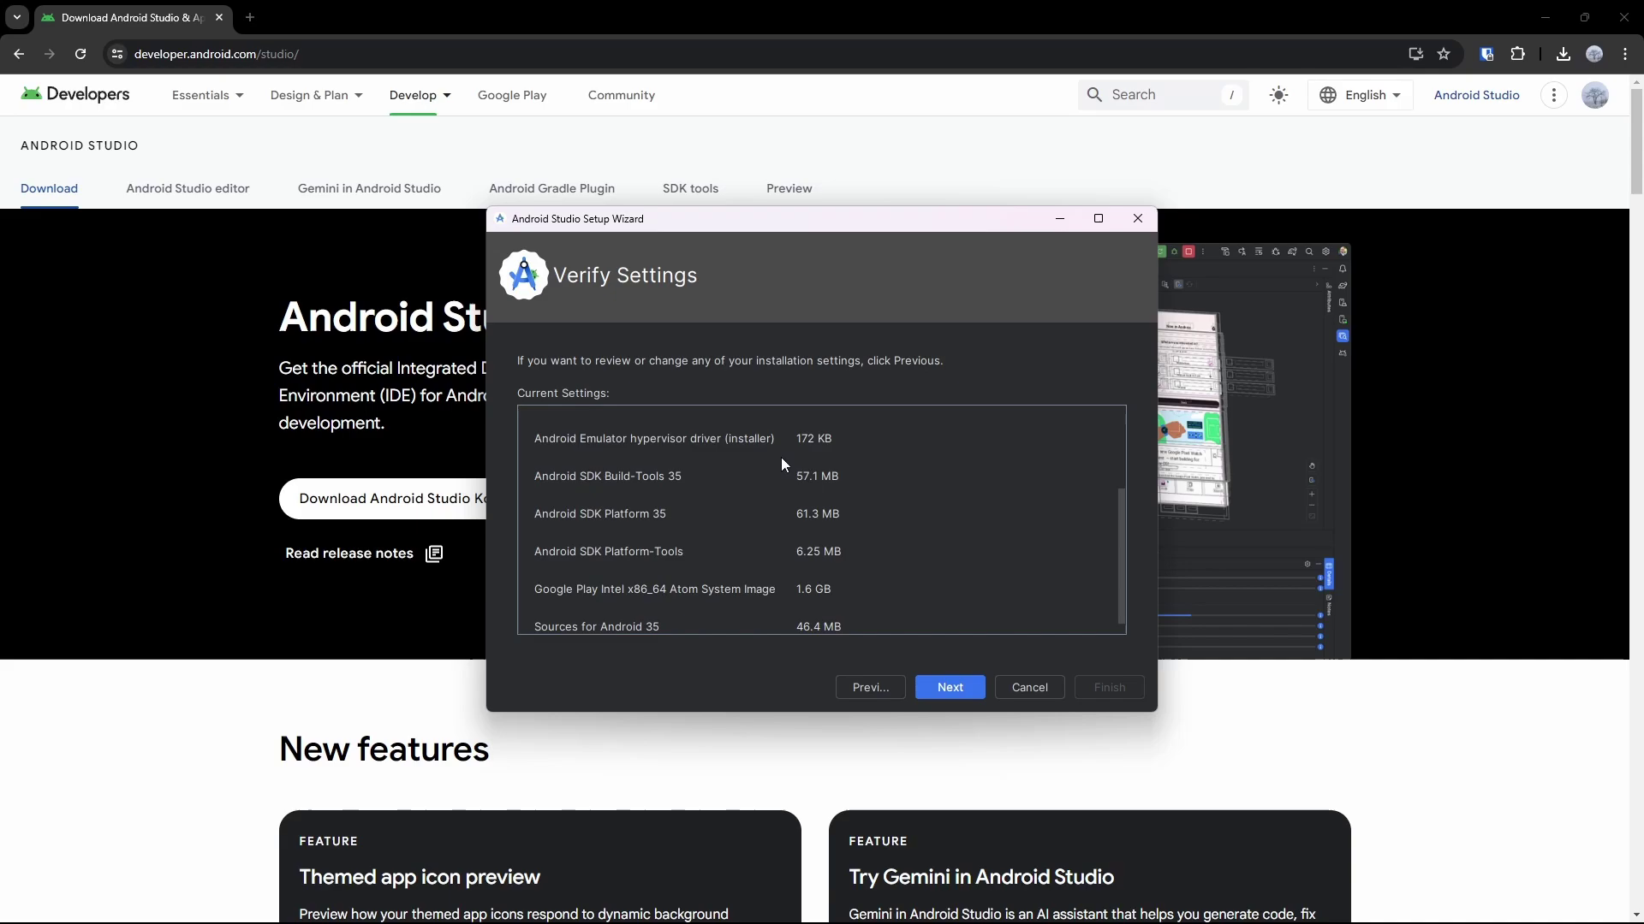
{"action": "scroll", "coordinate": [781, 458], "scroll_direction": "down", "scroll_amount": 1}
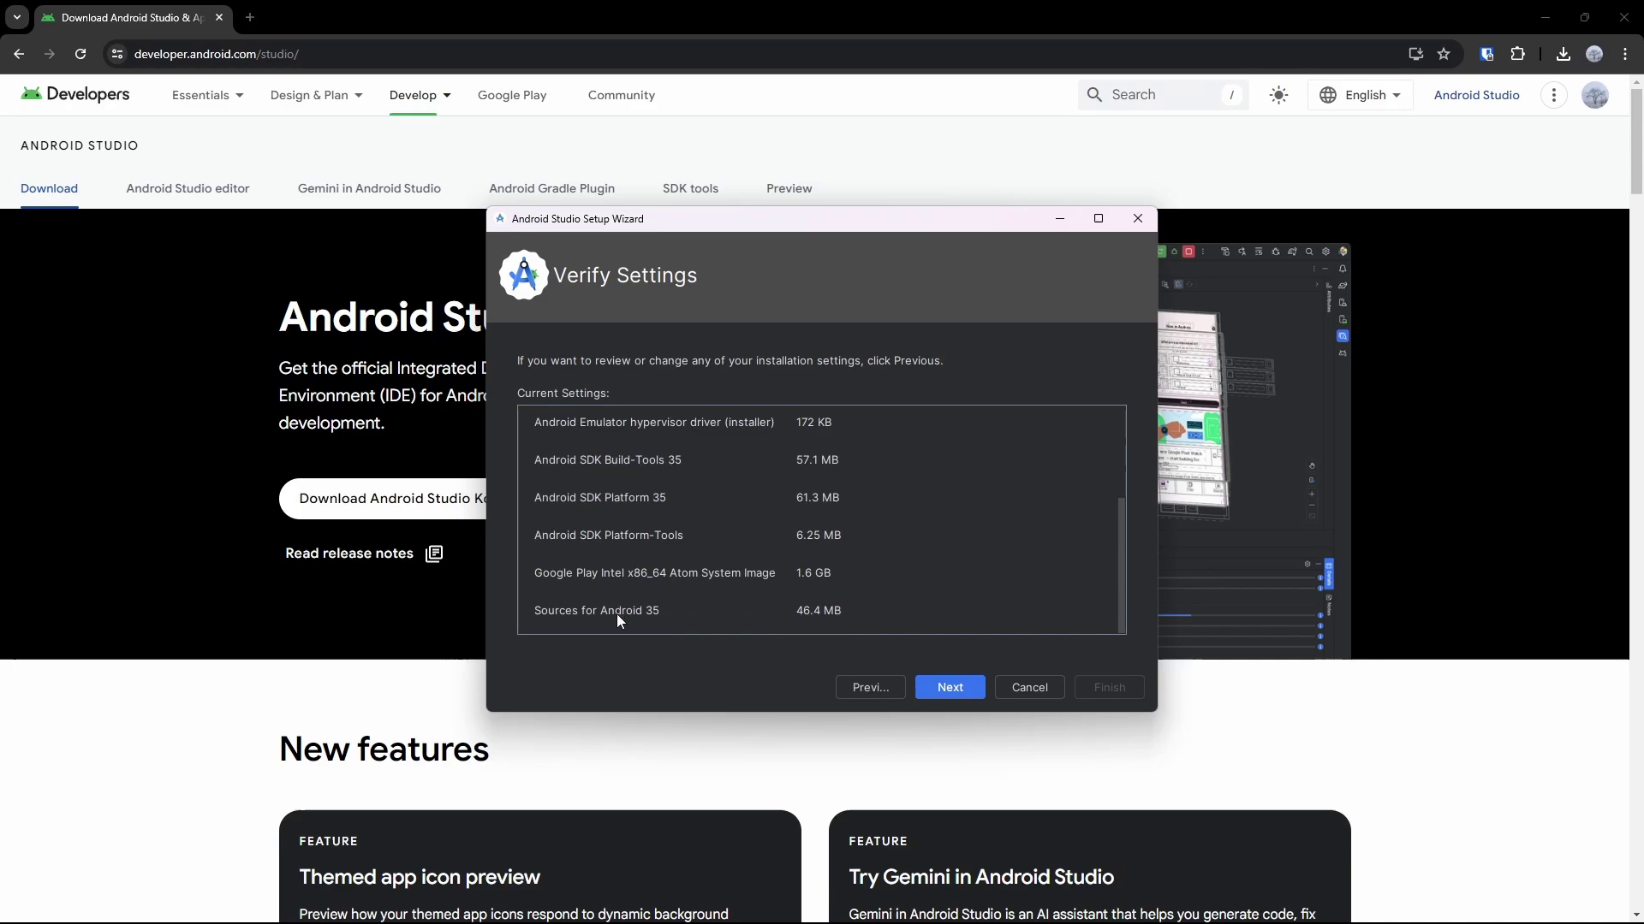
{"action": "scroll", "coordinate": [683, 586], "scroll_direction": "up", "scroll_amount": 3}
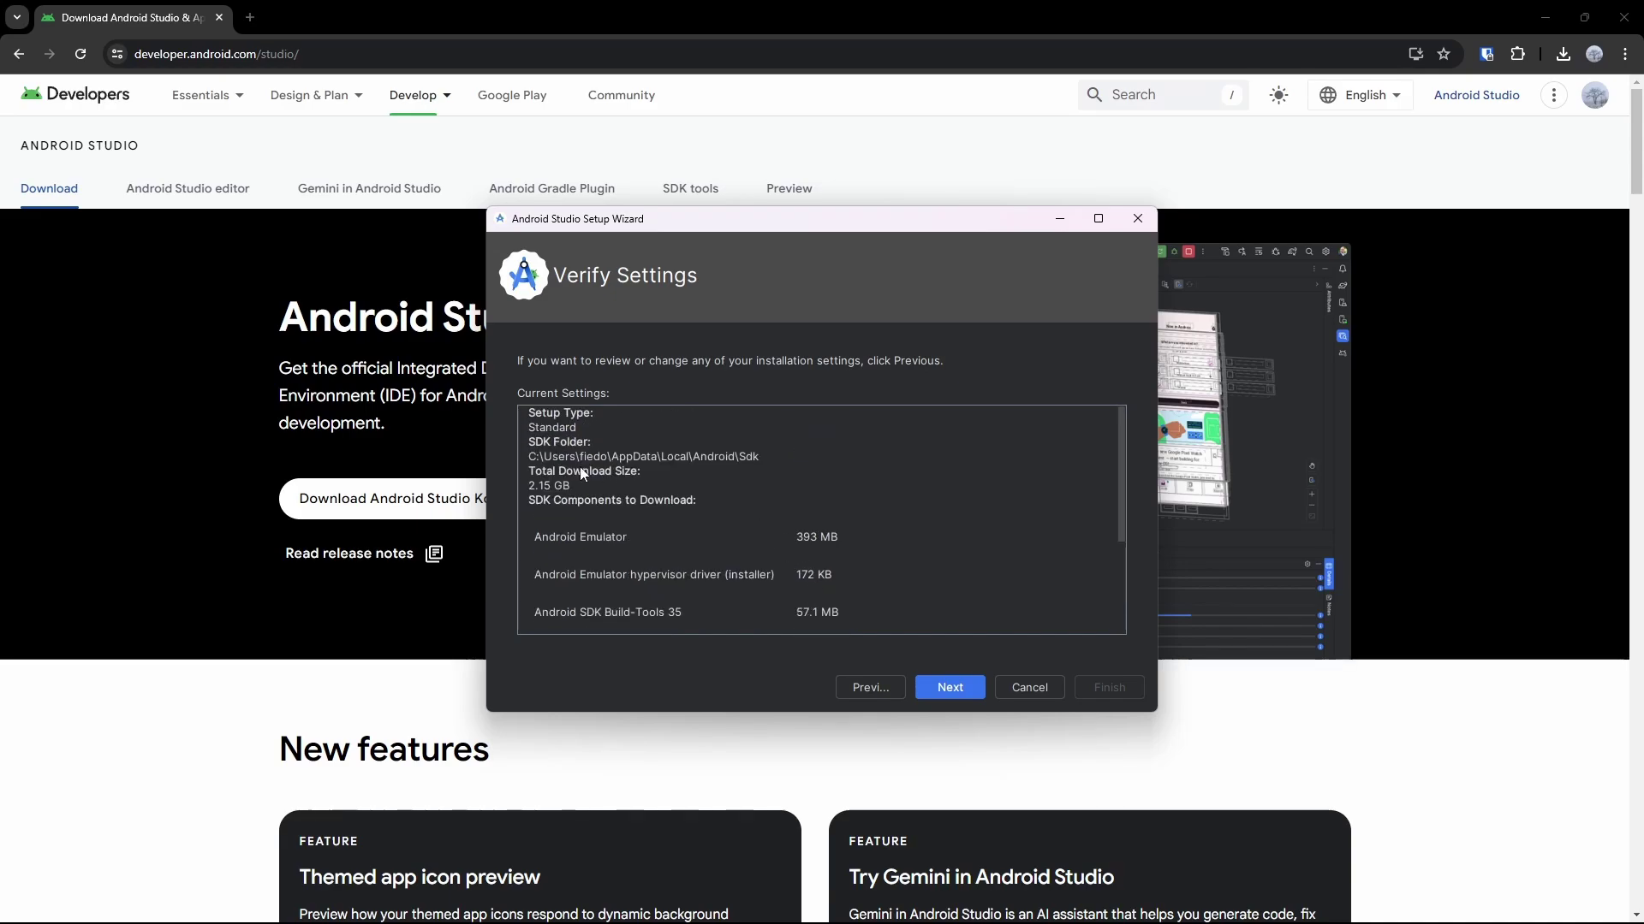
{"action": "mouse_move", "coordinate": [549, 465]}
{"action": "left_mouse_down"}
{"action": "mouse_move", "coordinate": [763, 462]}
{"action": "mouse_move", "coordinate": [533, 460]}
{"action": "mouse_move", "coordinate": [760, 467]}
{"action": "left_mouse_up"}
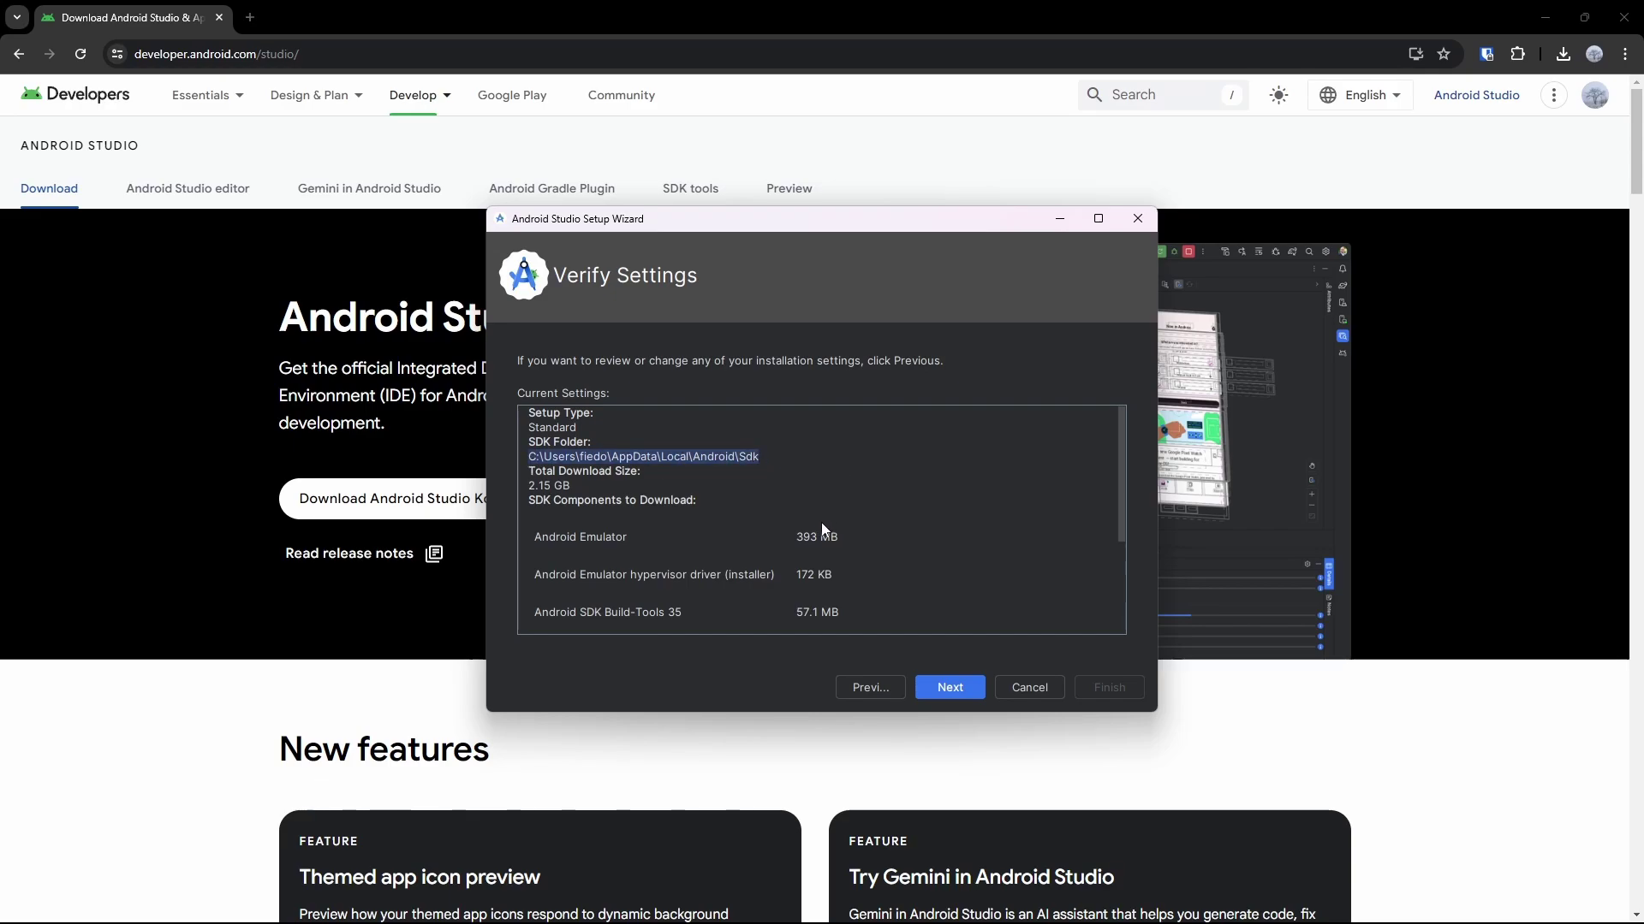
{"action": "left_click", "coordinate": [950, 686]}
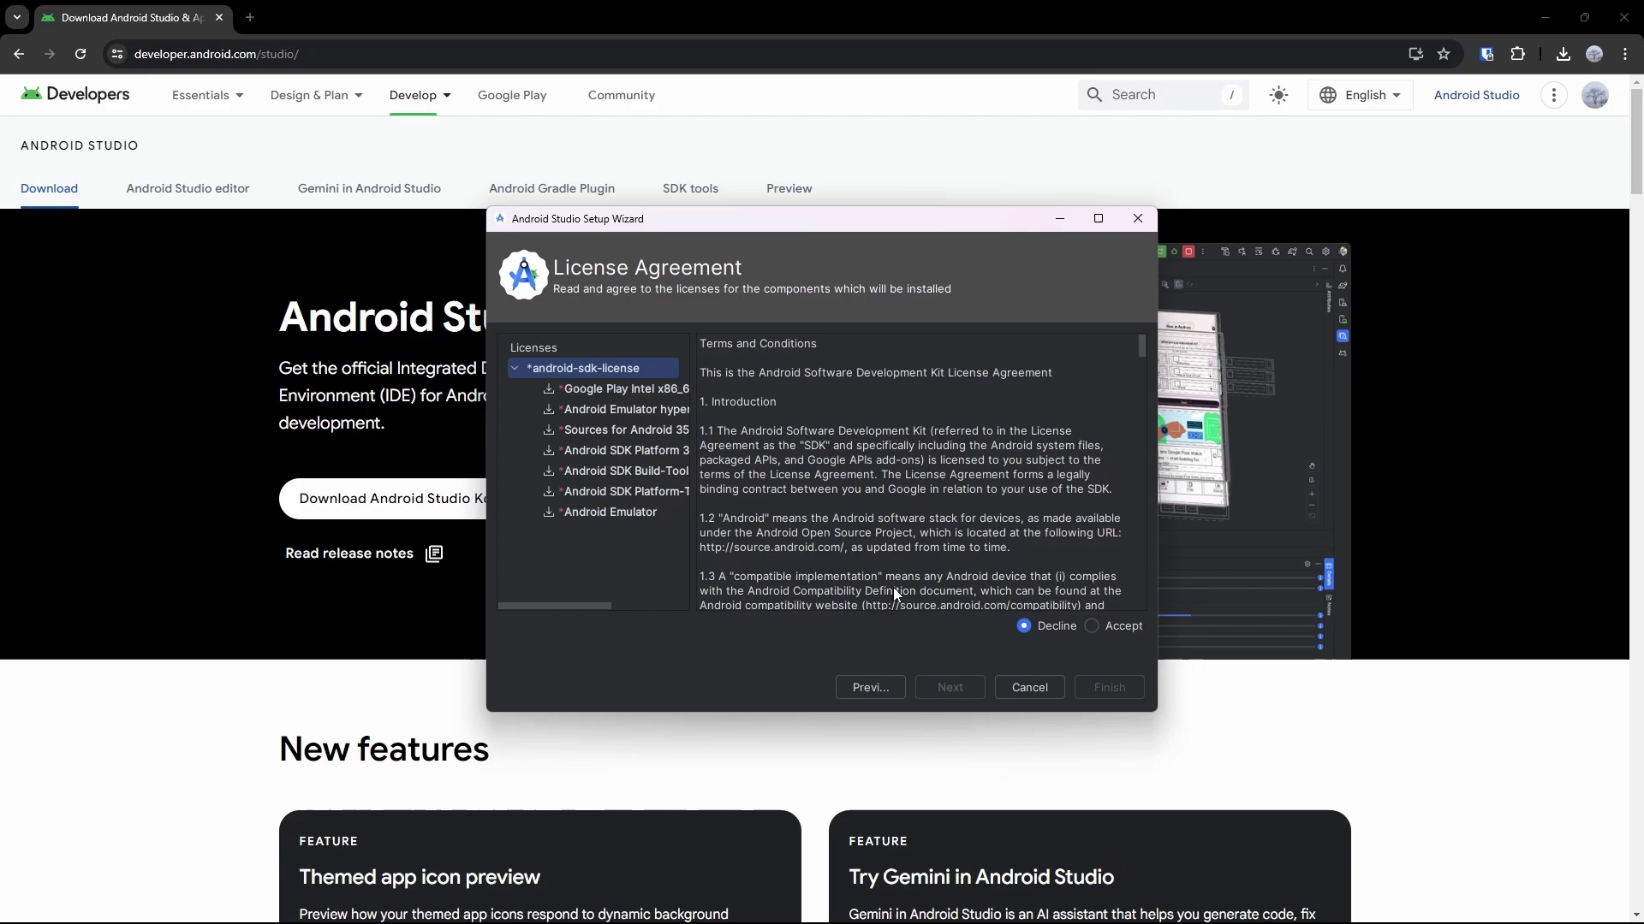
- Browse to %localappdata%\Android\Sdk in File Explorer, then return to the Godot docs
{"action": "key", "text": "super+e"}
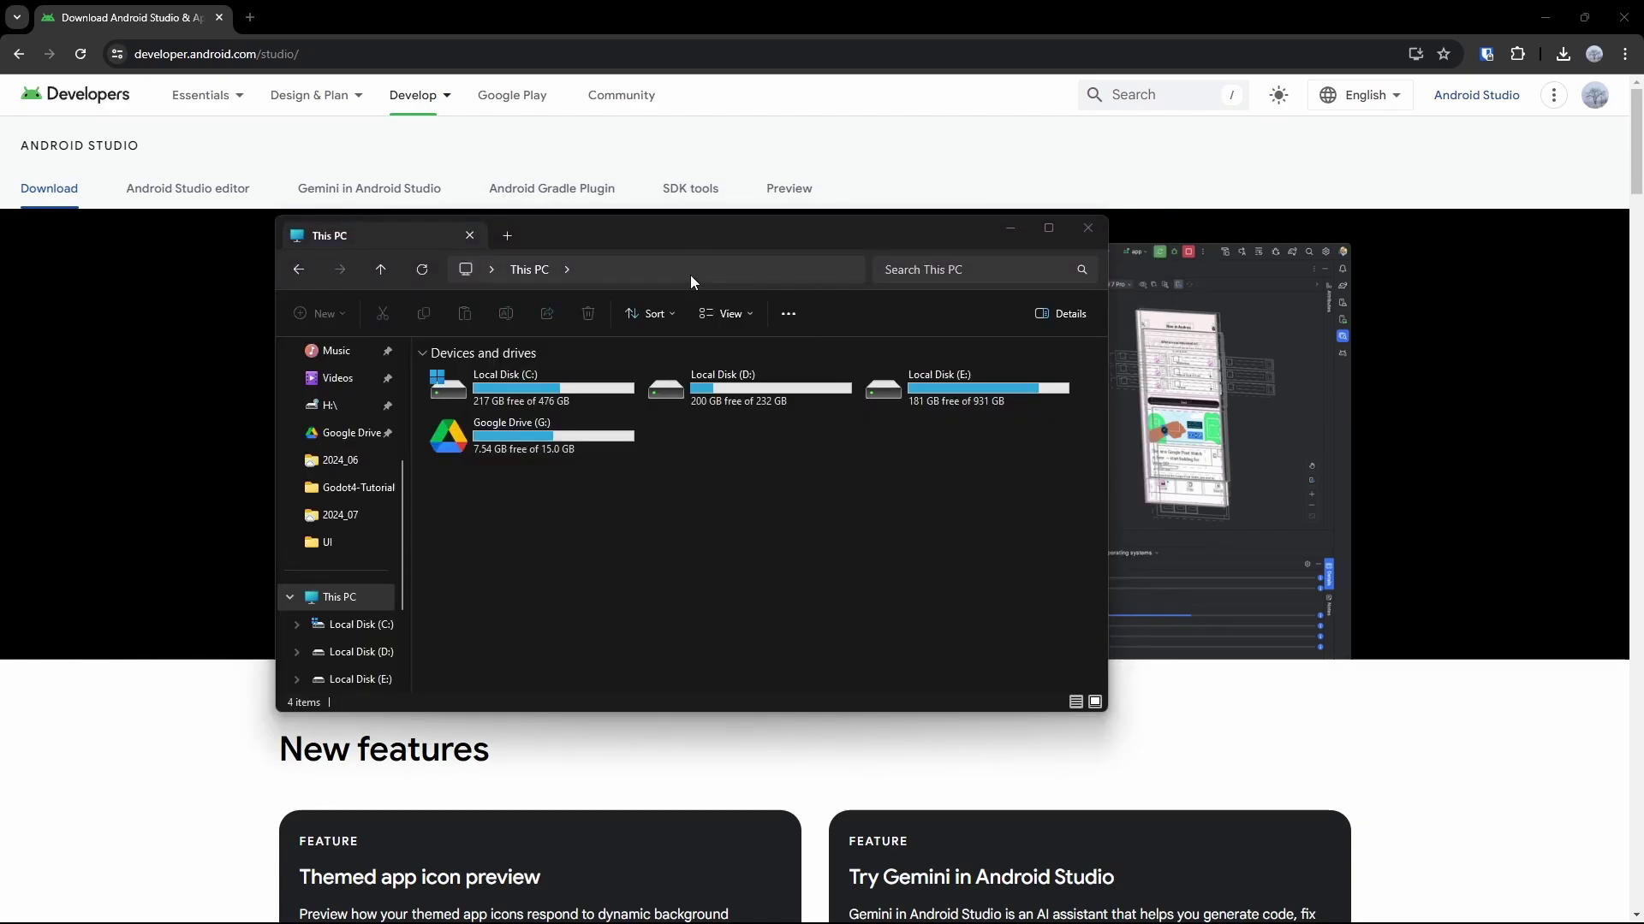
{"action": "left_click", "coordinate": [690, 275]}
{"action": "type", "text": "%"}
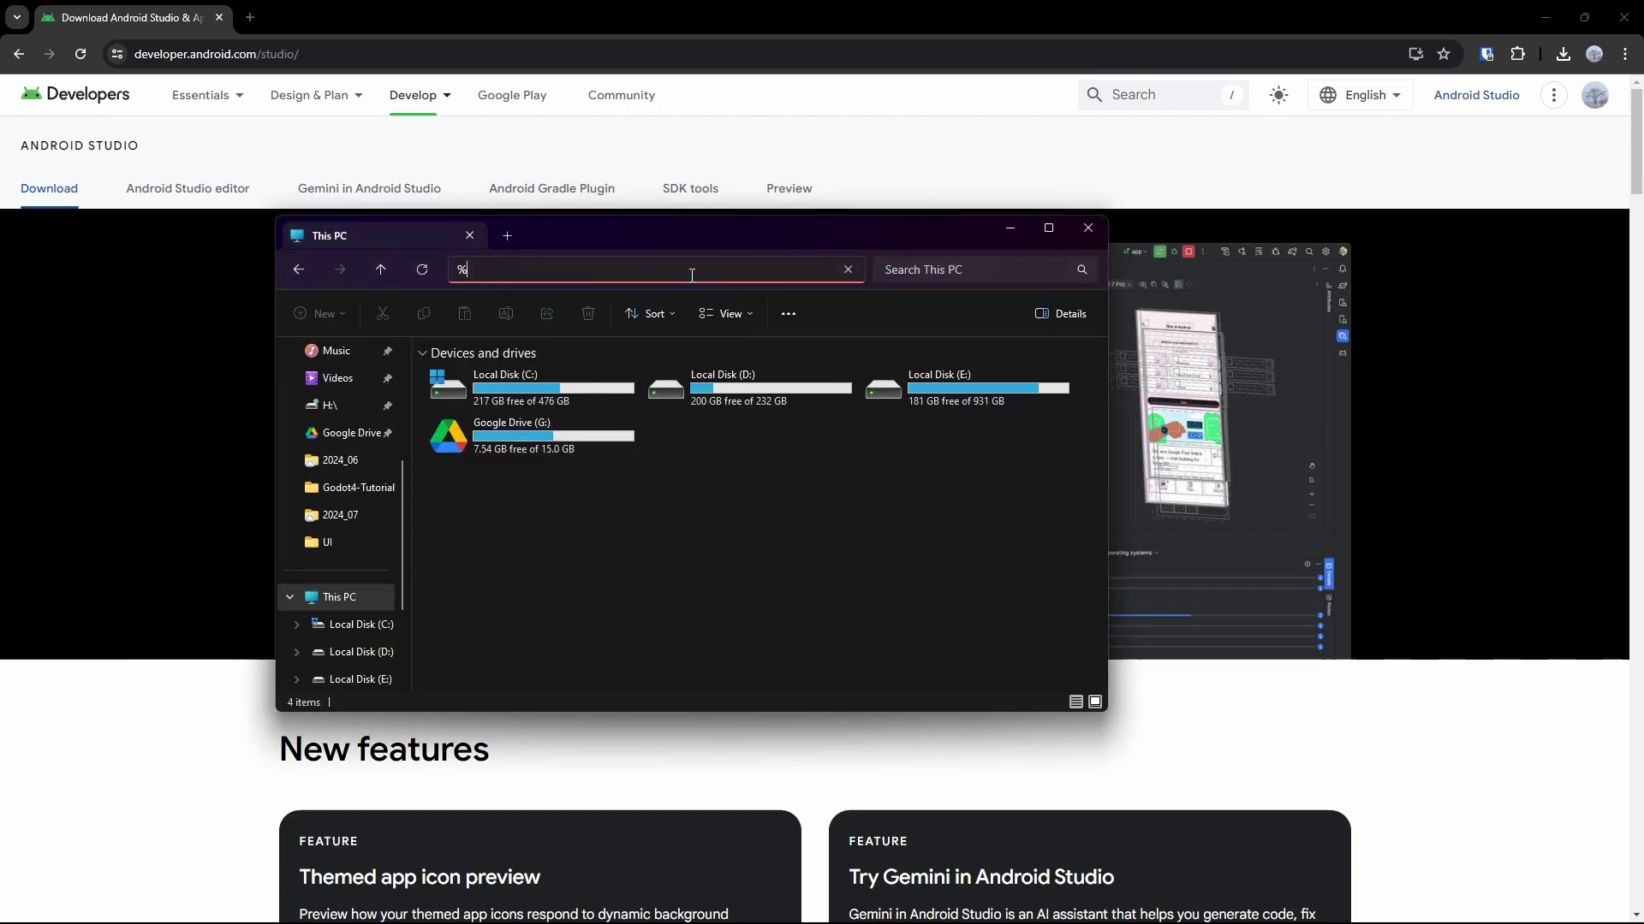
{"action": "type", "text": "localapp"}
{"action": "type", "text": "data%"}
{"action": "key", "text": "Return"}
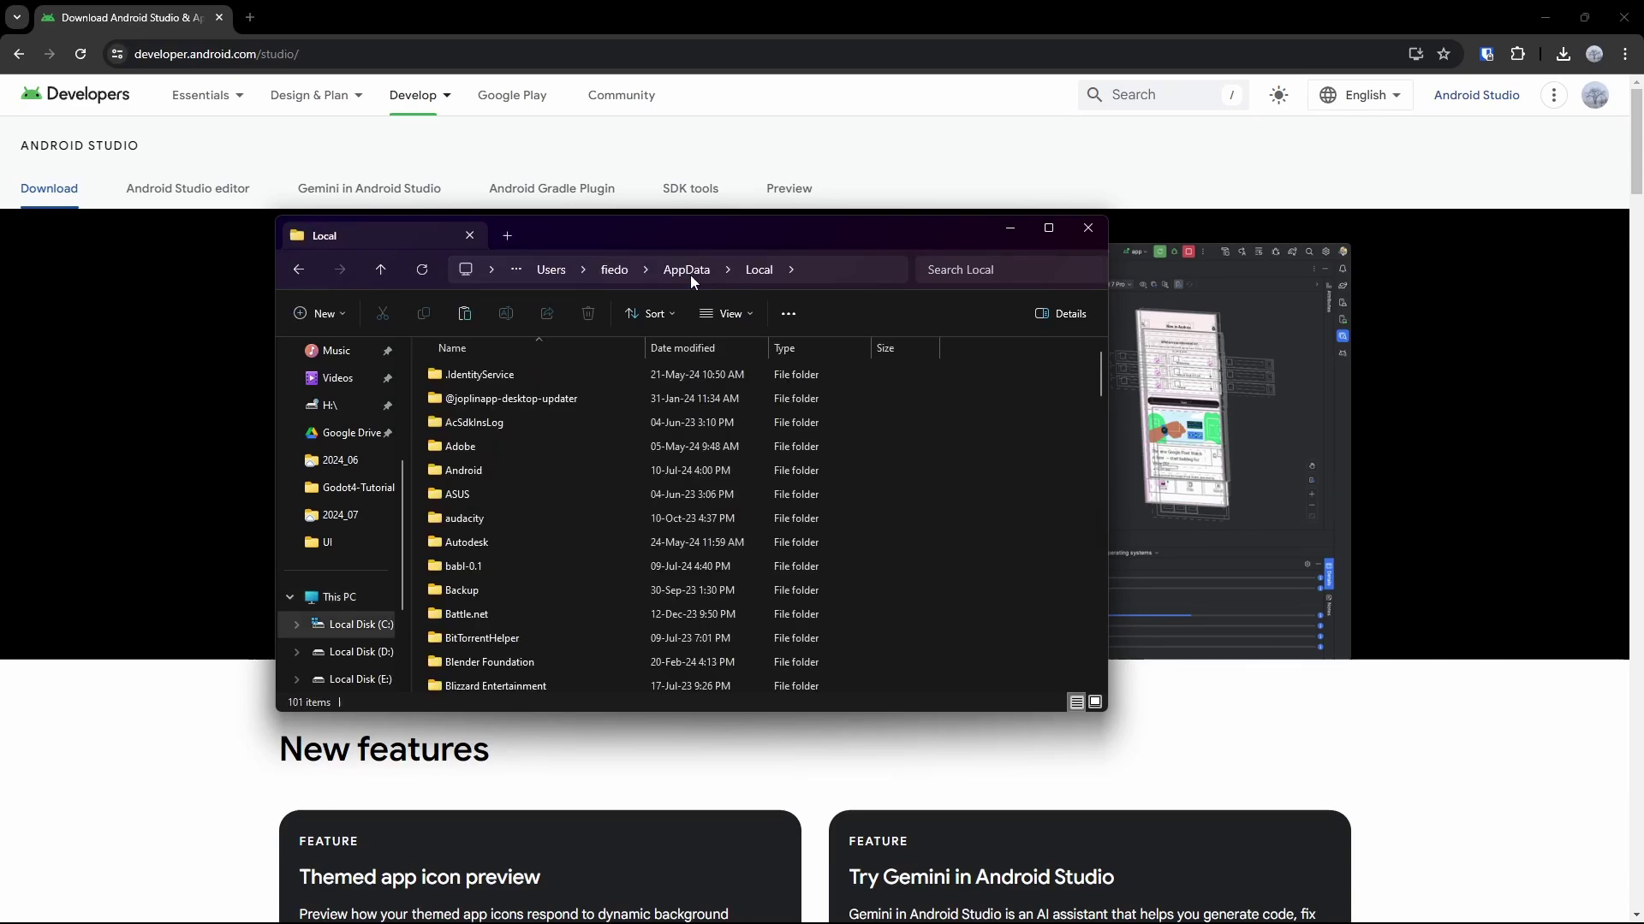
{"action": "double_click", "coordinate": [463, 471]}
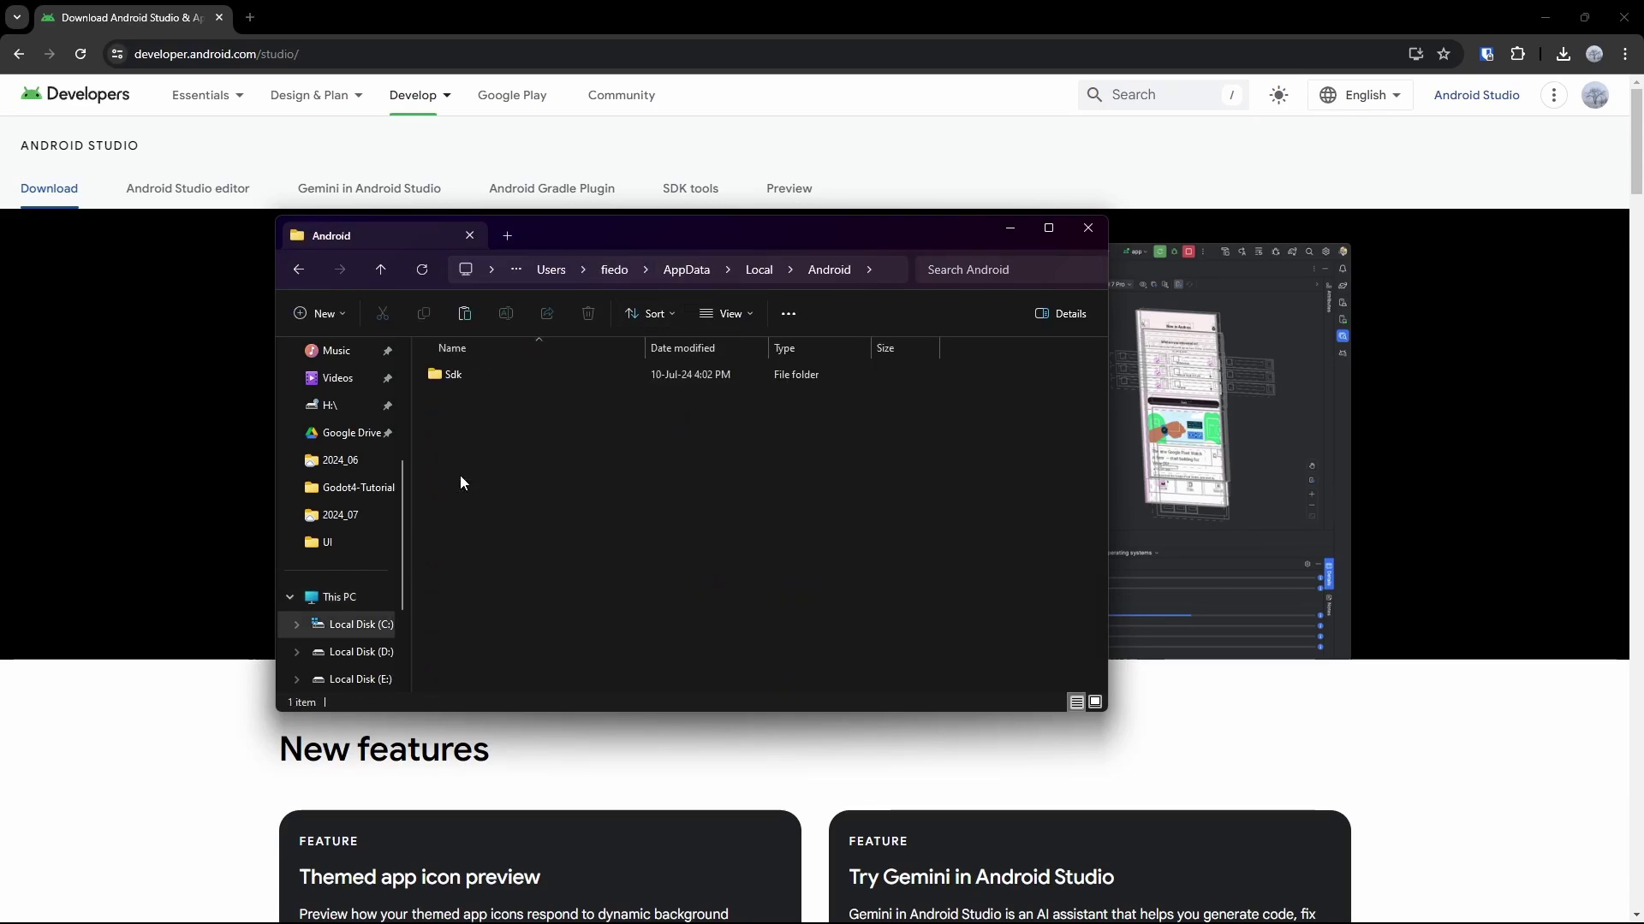
{"action": "double_click", "coordinate": [489, 373]}
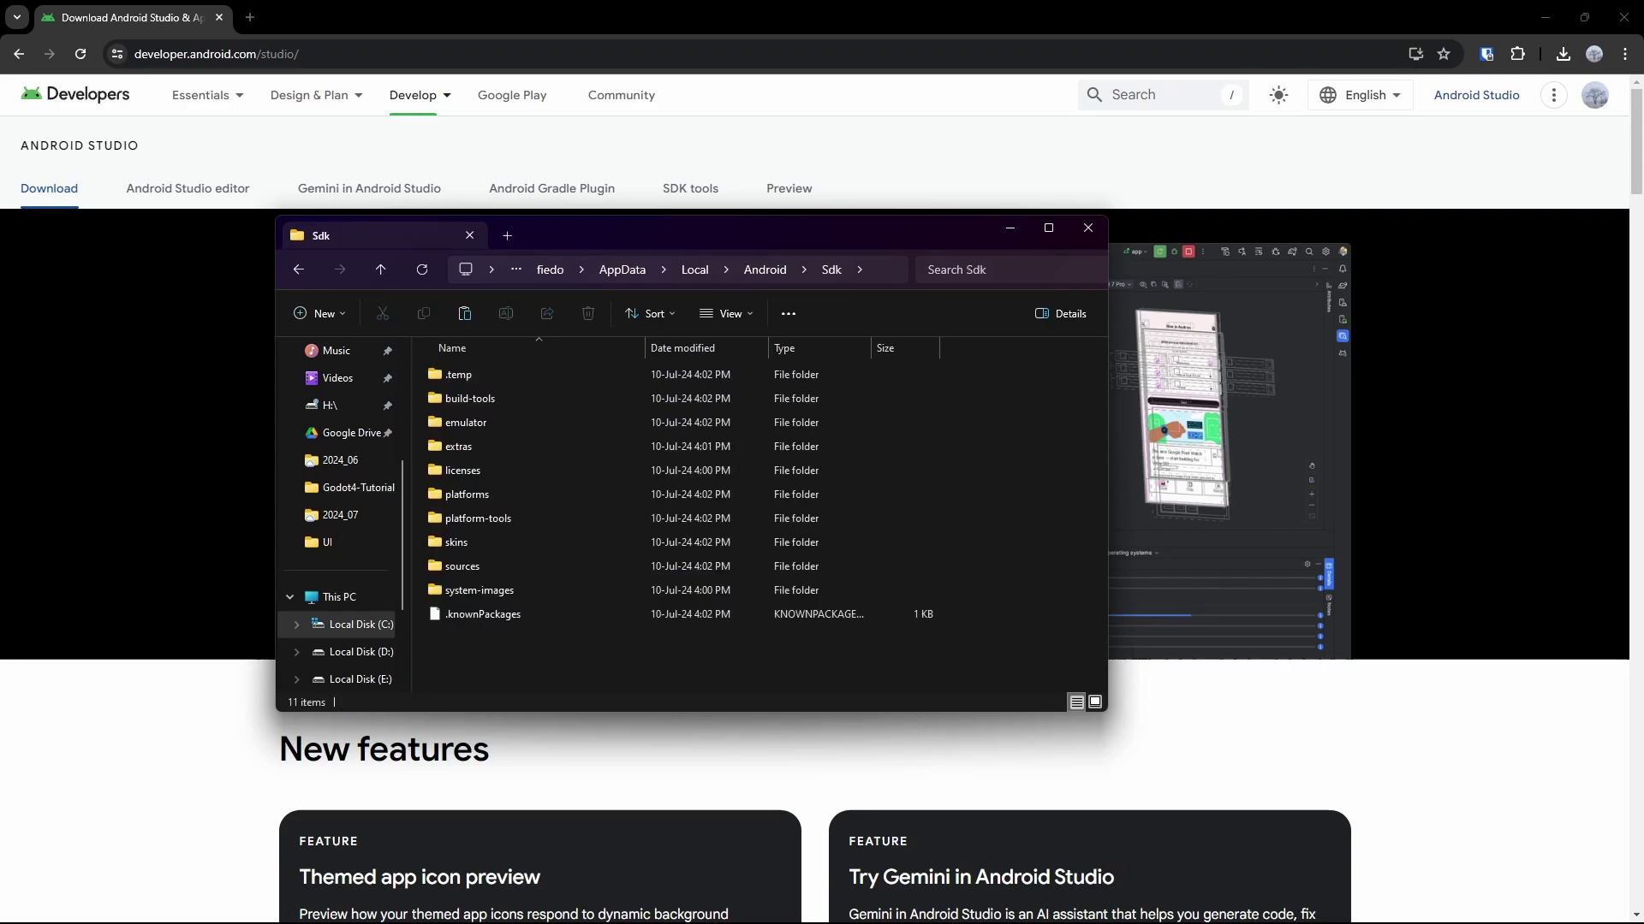
{"action": "key", "text": "alt+Tab"}
- Scroll the Android export guide down to the 'Create a debug.keystore' section
{"action": "scroll", "coordinate": [1165, 522], "scroll_direction": "down", "scroll_amount": 3}
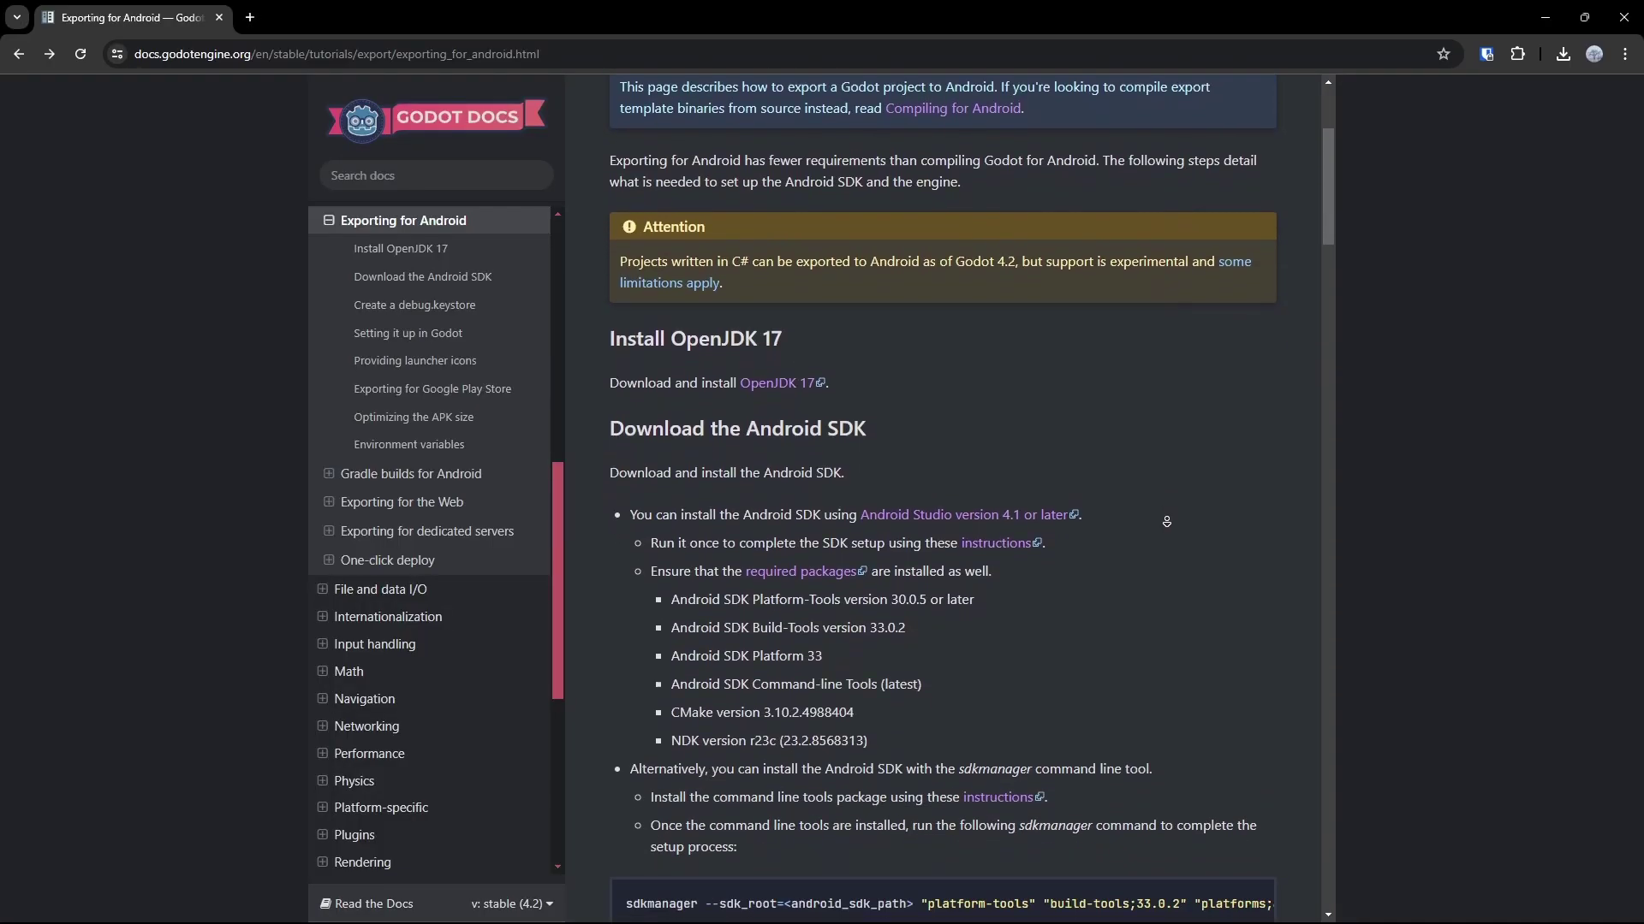
{"action": "scroll", "coordinate": [1166, 521], "scroll_direction": "down", "scroll_amount": 3}
{"action": "scroll", "coordinate": [1166, 521], "scroll_direction": "down", "scroll_amount": 3}
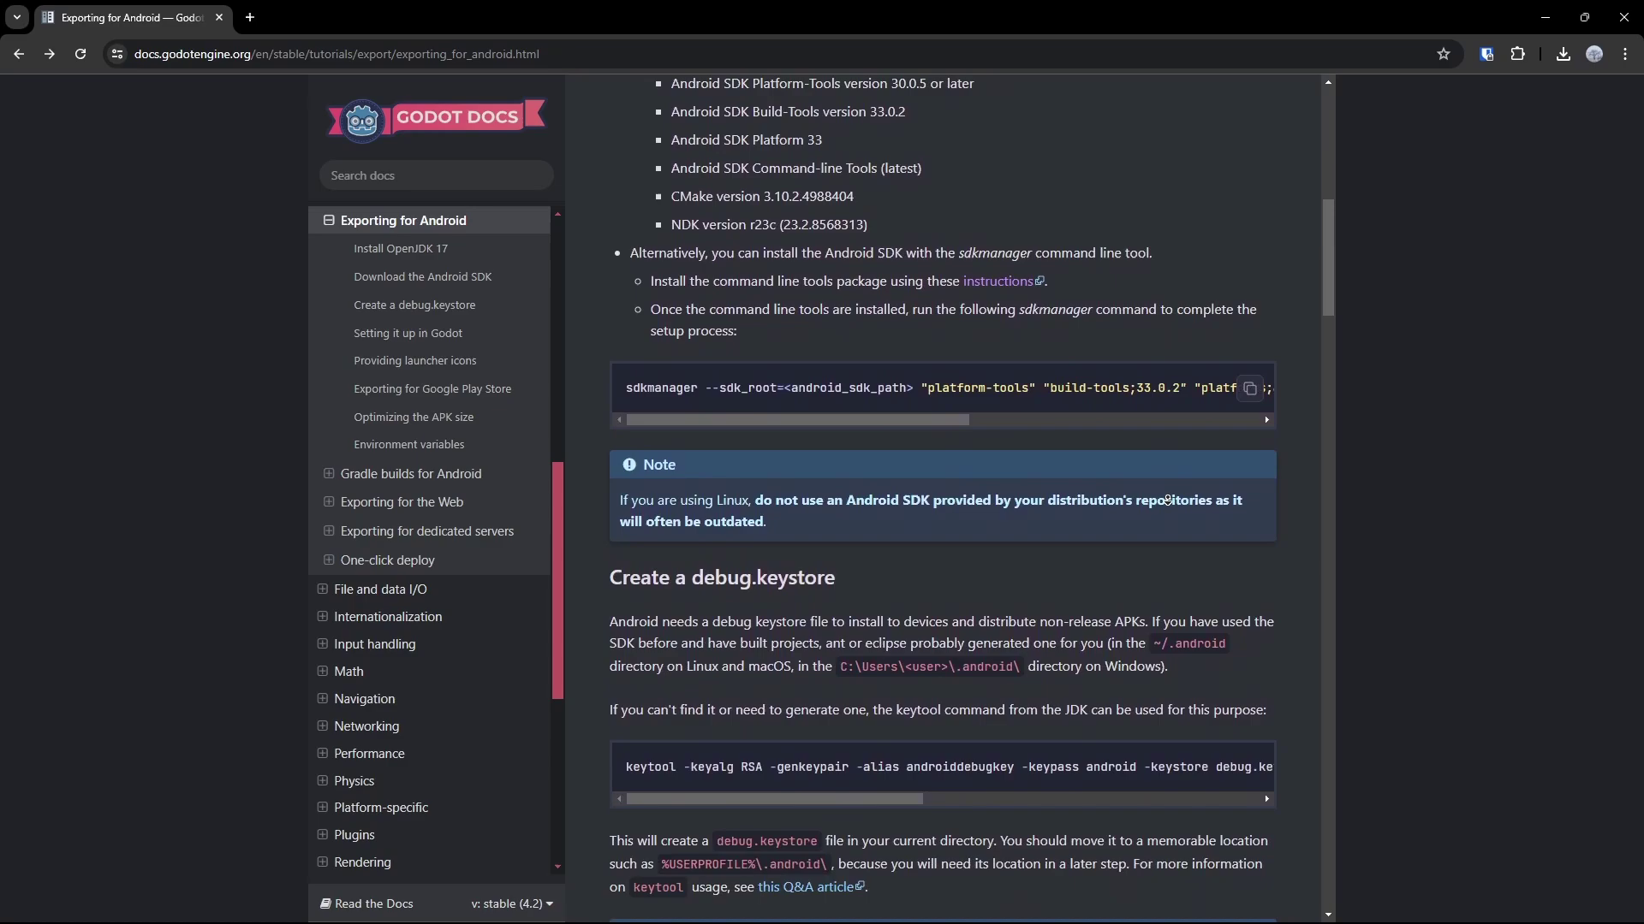
{"action": "scroll", "coordinate": [1168, 501], "scroll_direction": "down", "scroll_amount": 2}
{"action": "scroll", "coordinate": [1167, 501], "scroll_direction": "down", "scroll_amount": 2}
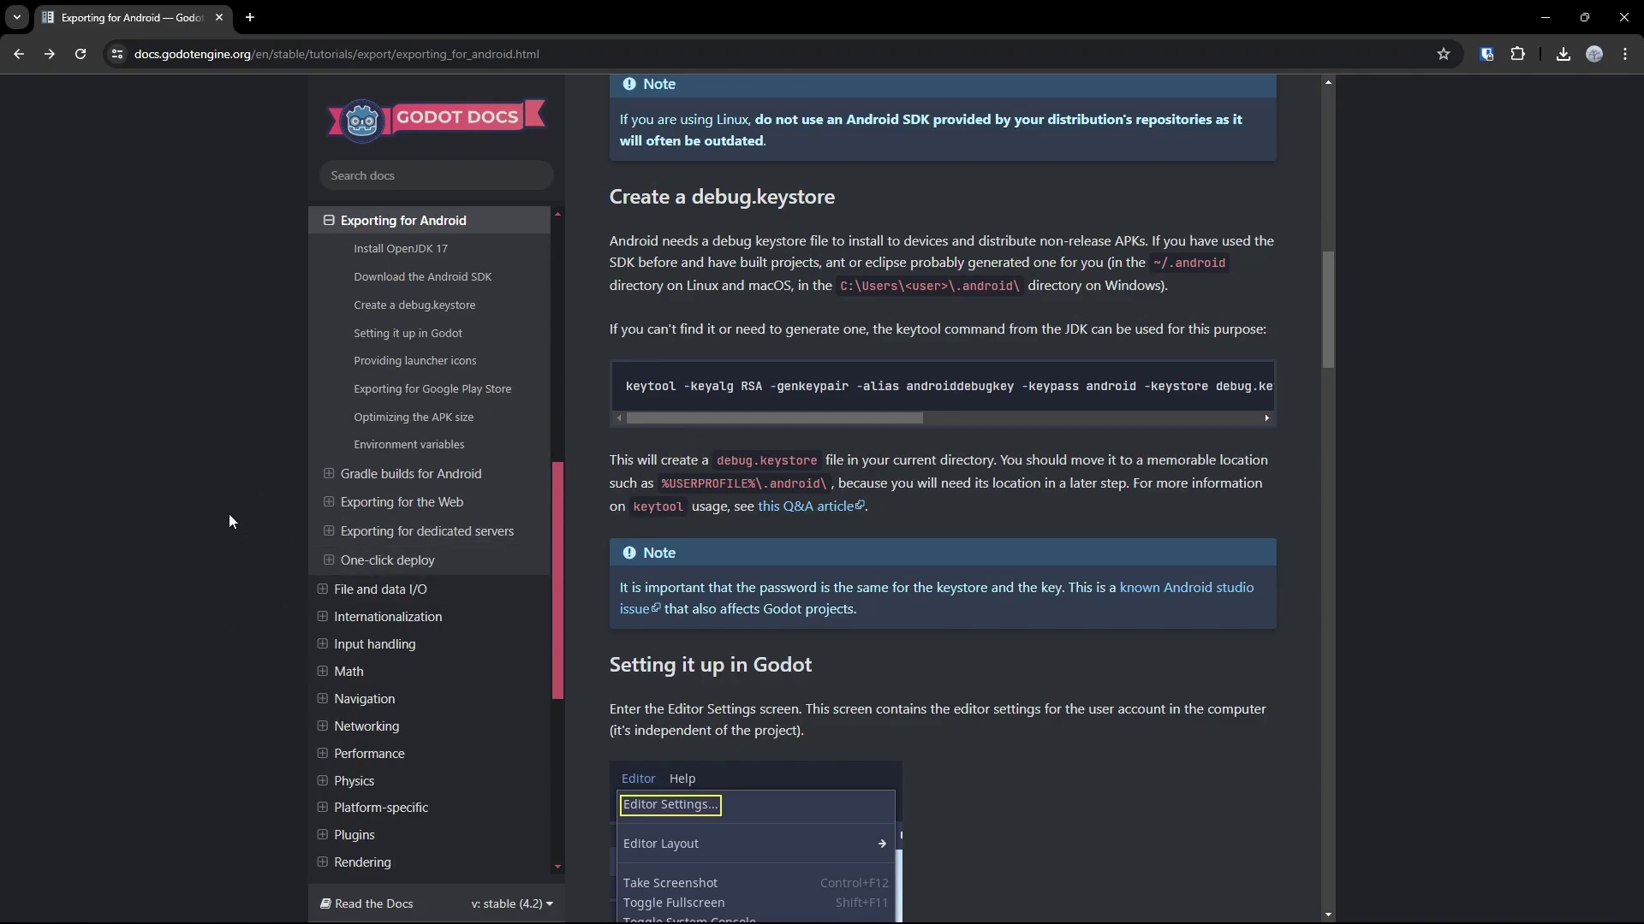
- In Command Prompt, locate javac with 'where' and change into the JDK bin folder
{"action": "key", "text": "super"}
{"action": "type", "text": "com"}
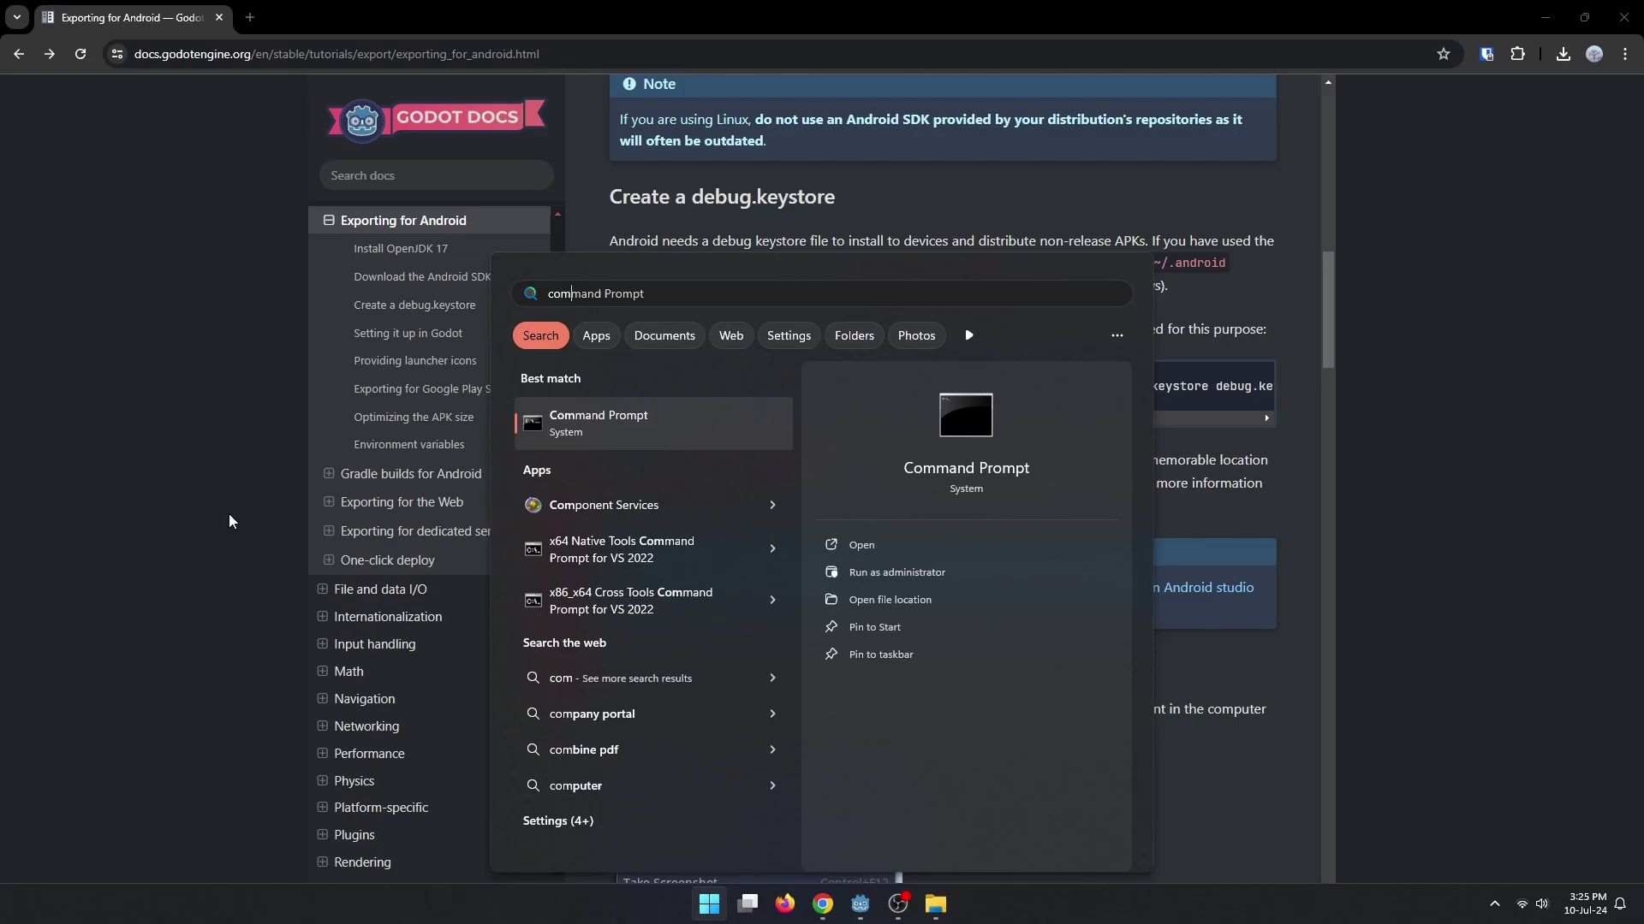
{"action": "key", "text": "Return"}
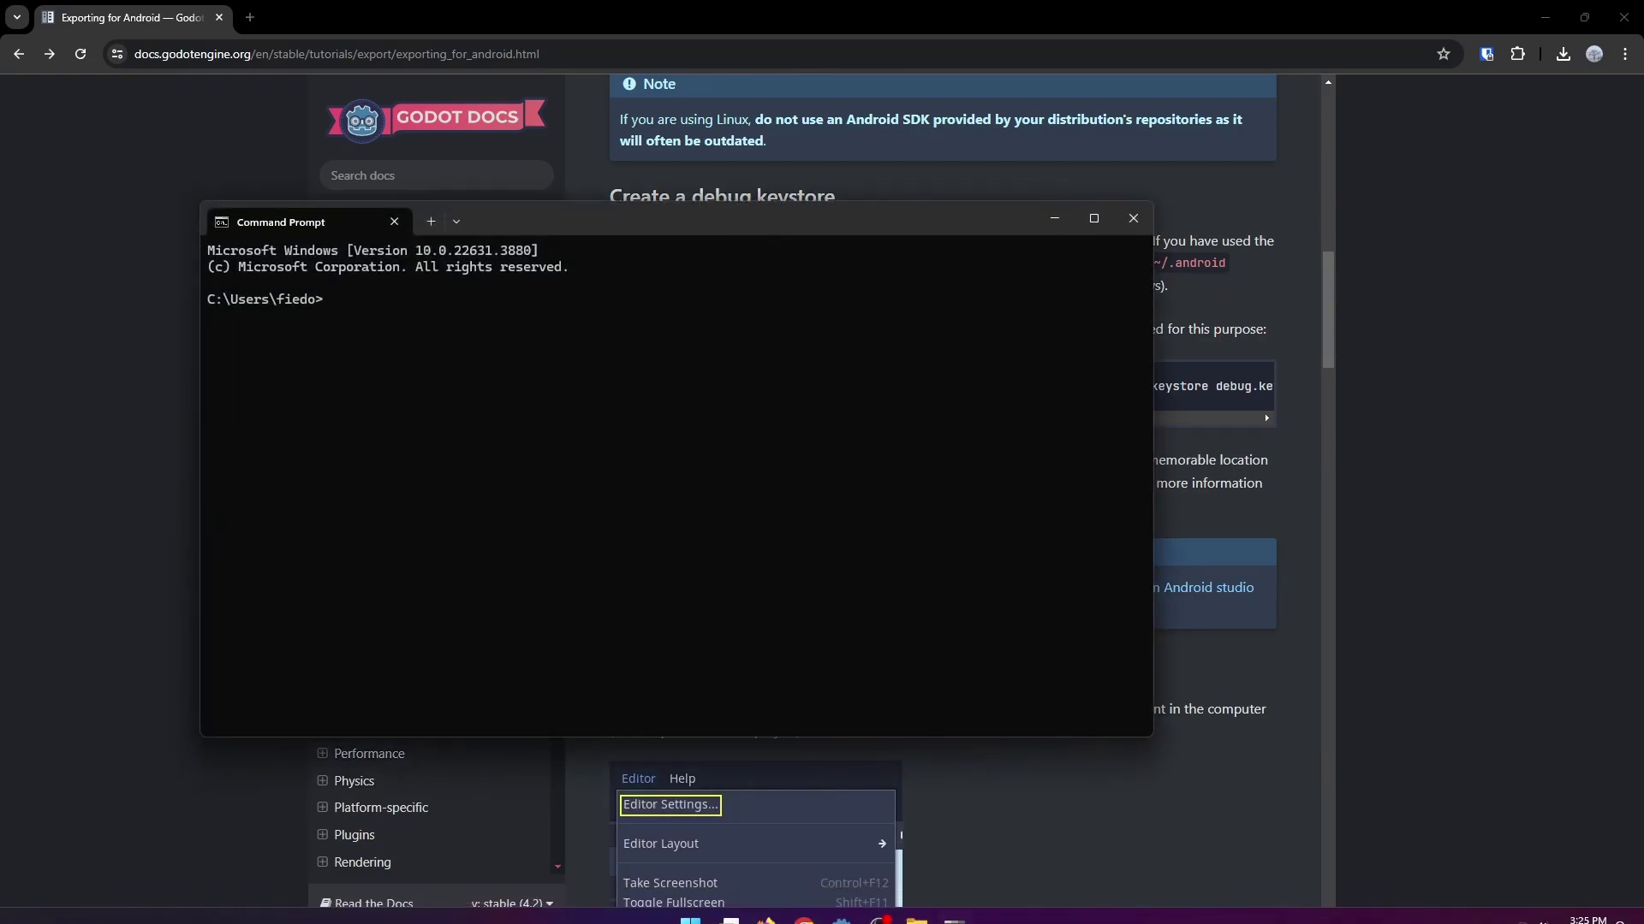
{"action": "type", "text": "where javac"}
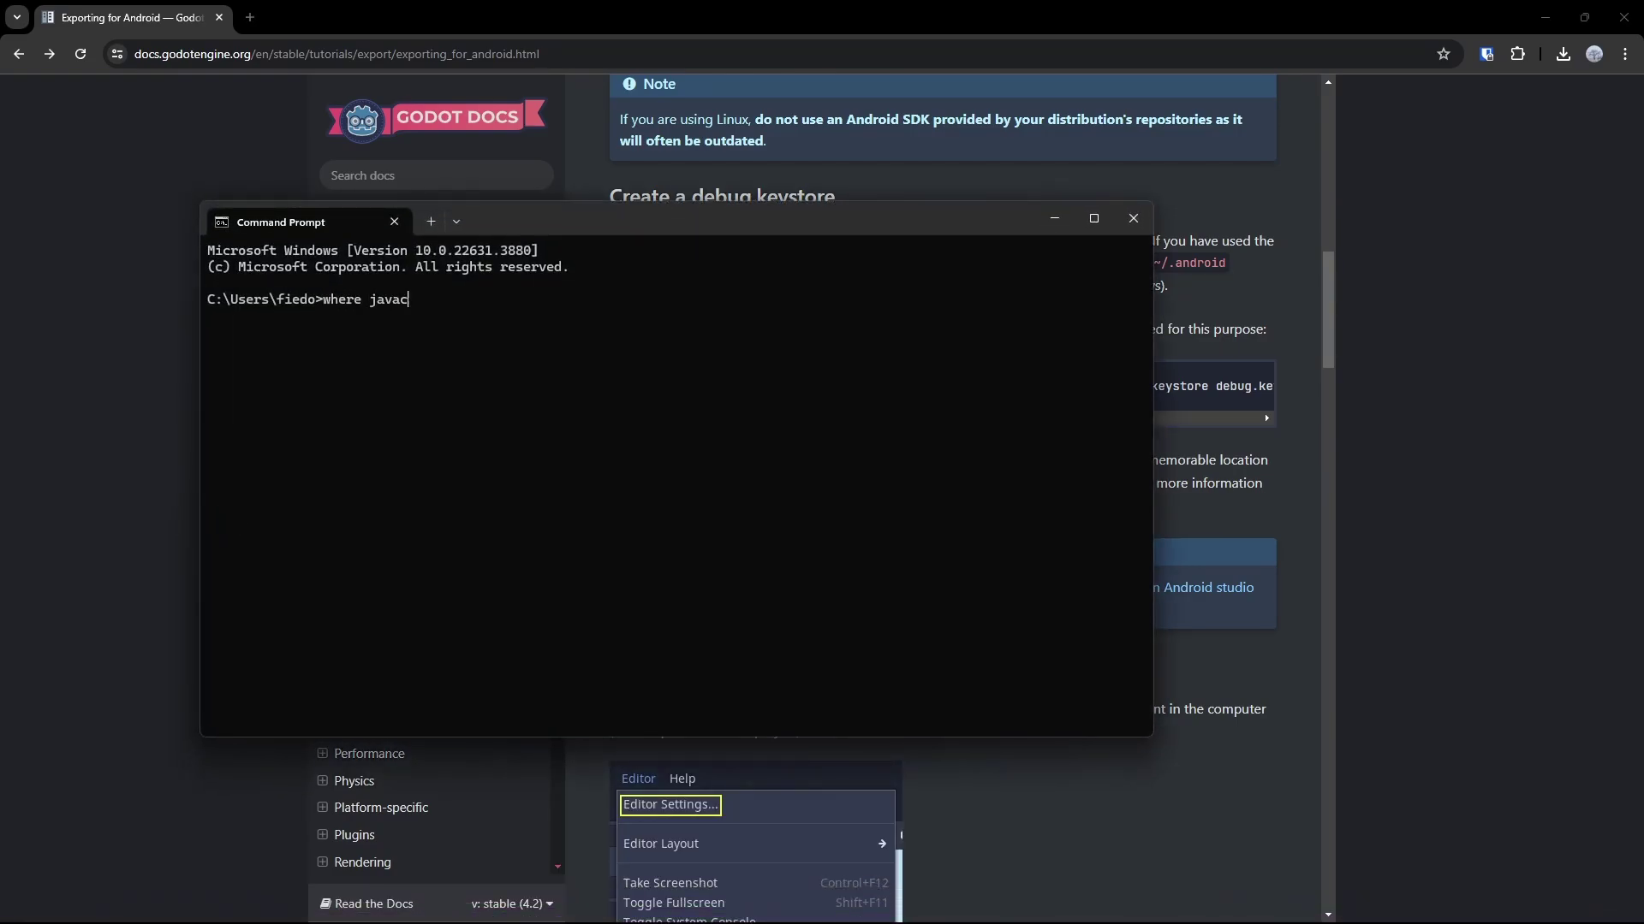
{"action": "key", "text": "Return"}
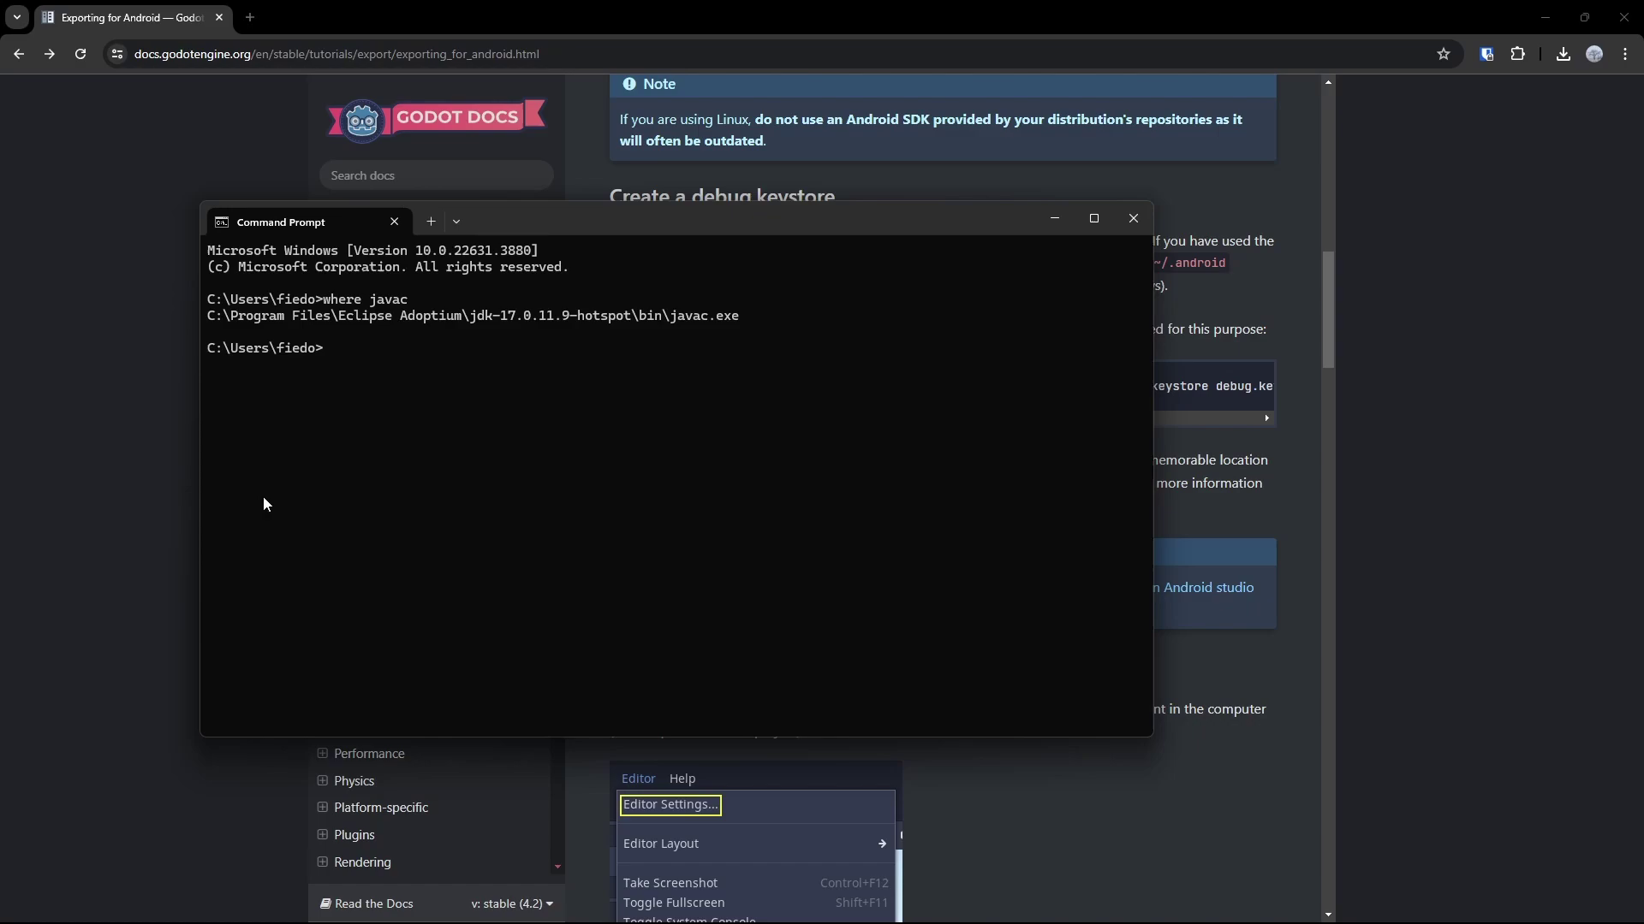
{"action": "left_click_drag", "start_coordinate": [213, 326], "coordinate": [658, 322]}
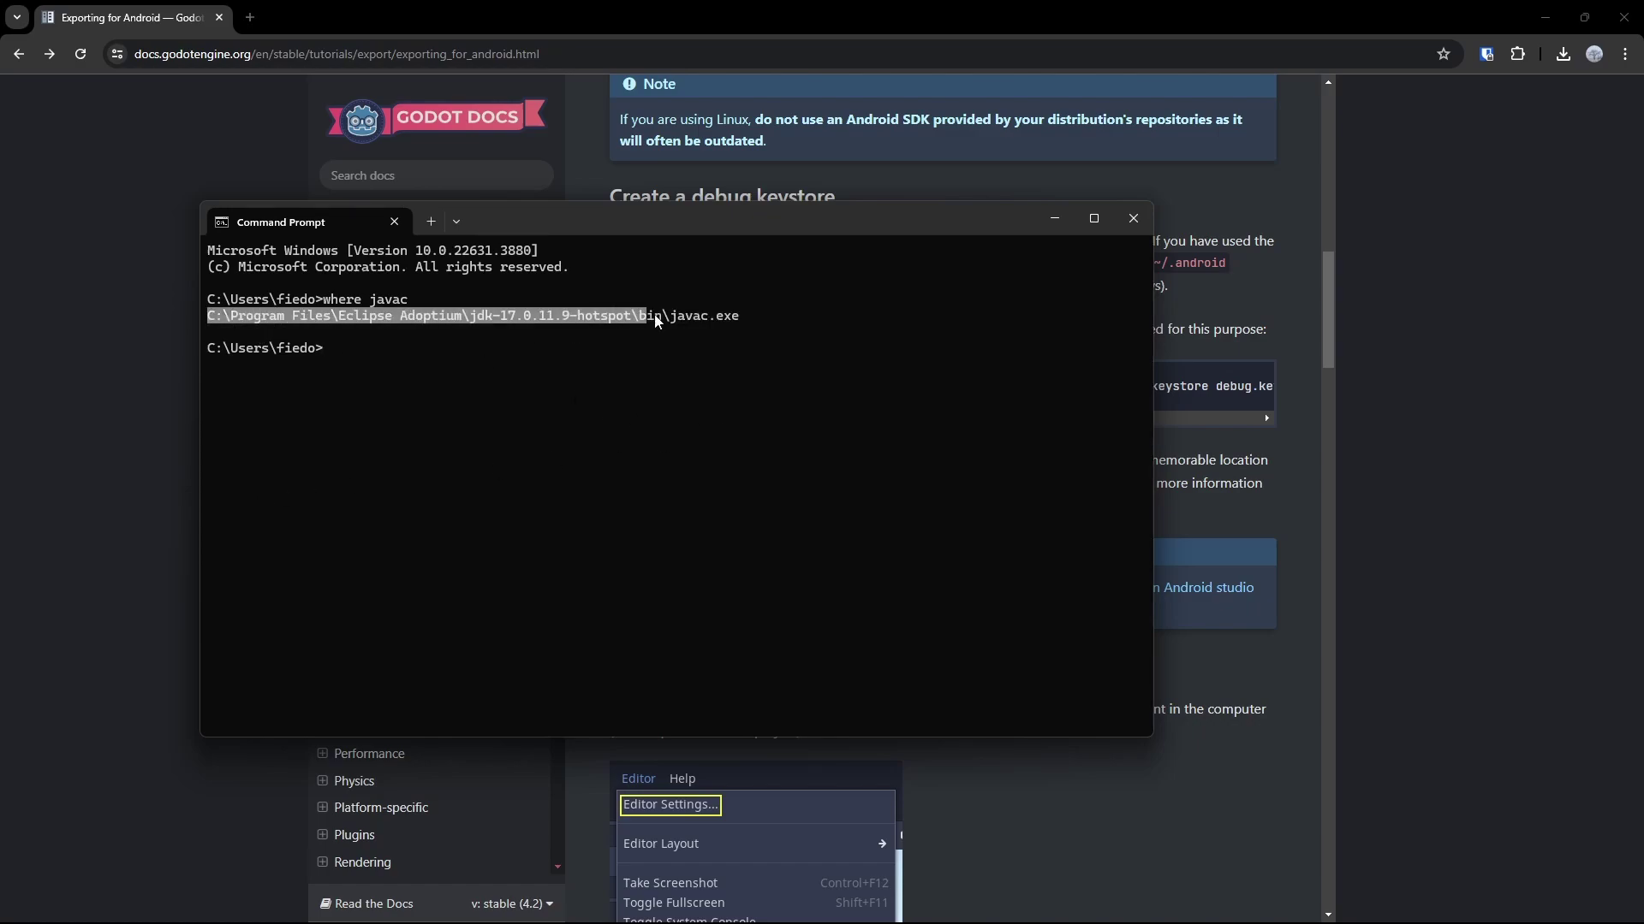
{"action": "key", "text": "ctrl+c"}
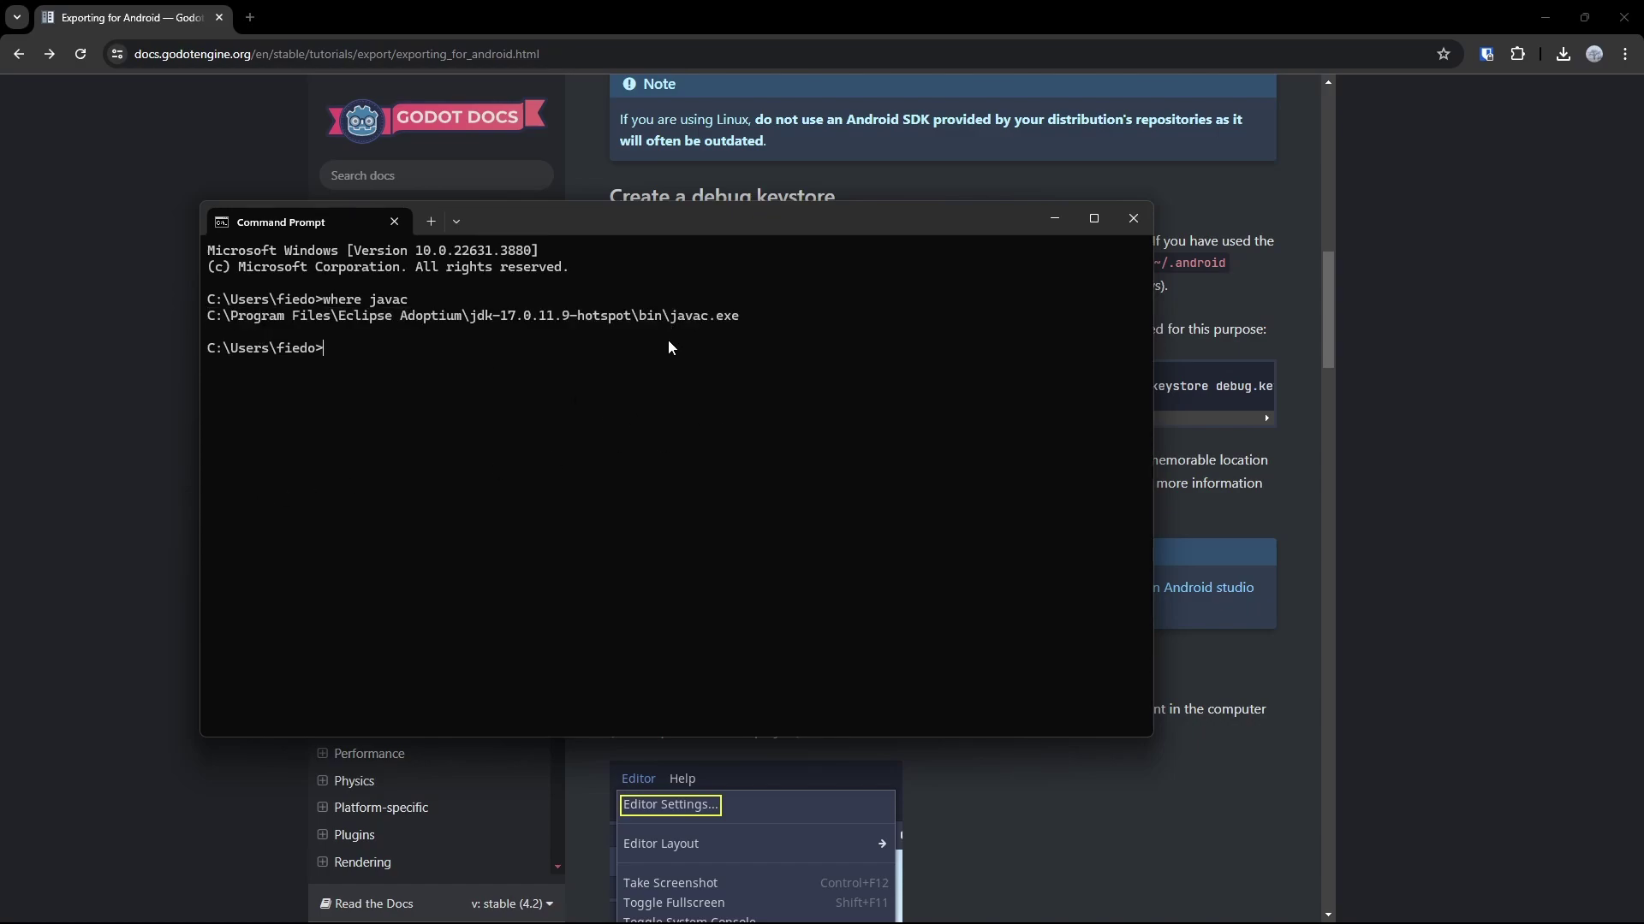
{"action": "type", "text": "cd"}
{"action": "key", "text": "ctrl+v"}
{"action": "key", "text": "Return"}
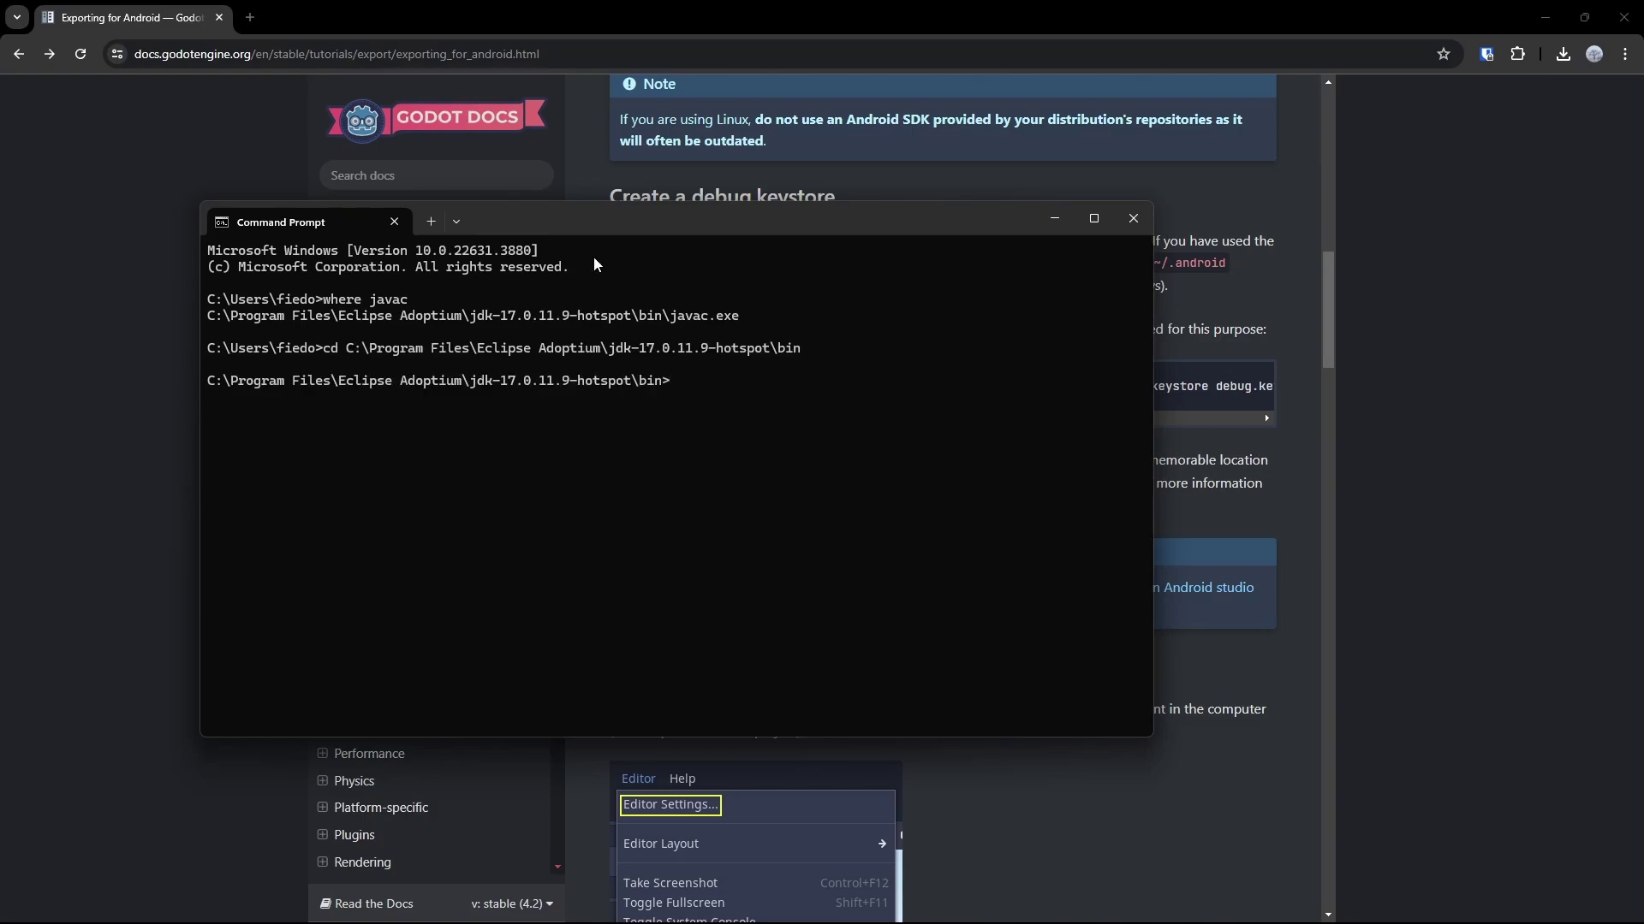
- Paste and run the docs' keytool command, which fails with an access-denied error
{"action": "mouse_move", "coordinate": [624, 224]}
{"action": "left_mouse_down"}
{"action": "mouse_move", "coordinate": [578, 279]}
{"action": "mouse_move", "coordinate": [570, 461]}
{"action": "mouse_move", "coordinate": [647, 284]}
{"action": "left_mouse_up"}
{"action": "left_click", "coordinate": [1250, 392]}
{"action": "key", "text": "alt+Tab"}
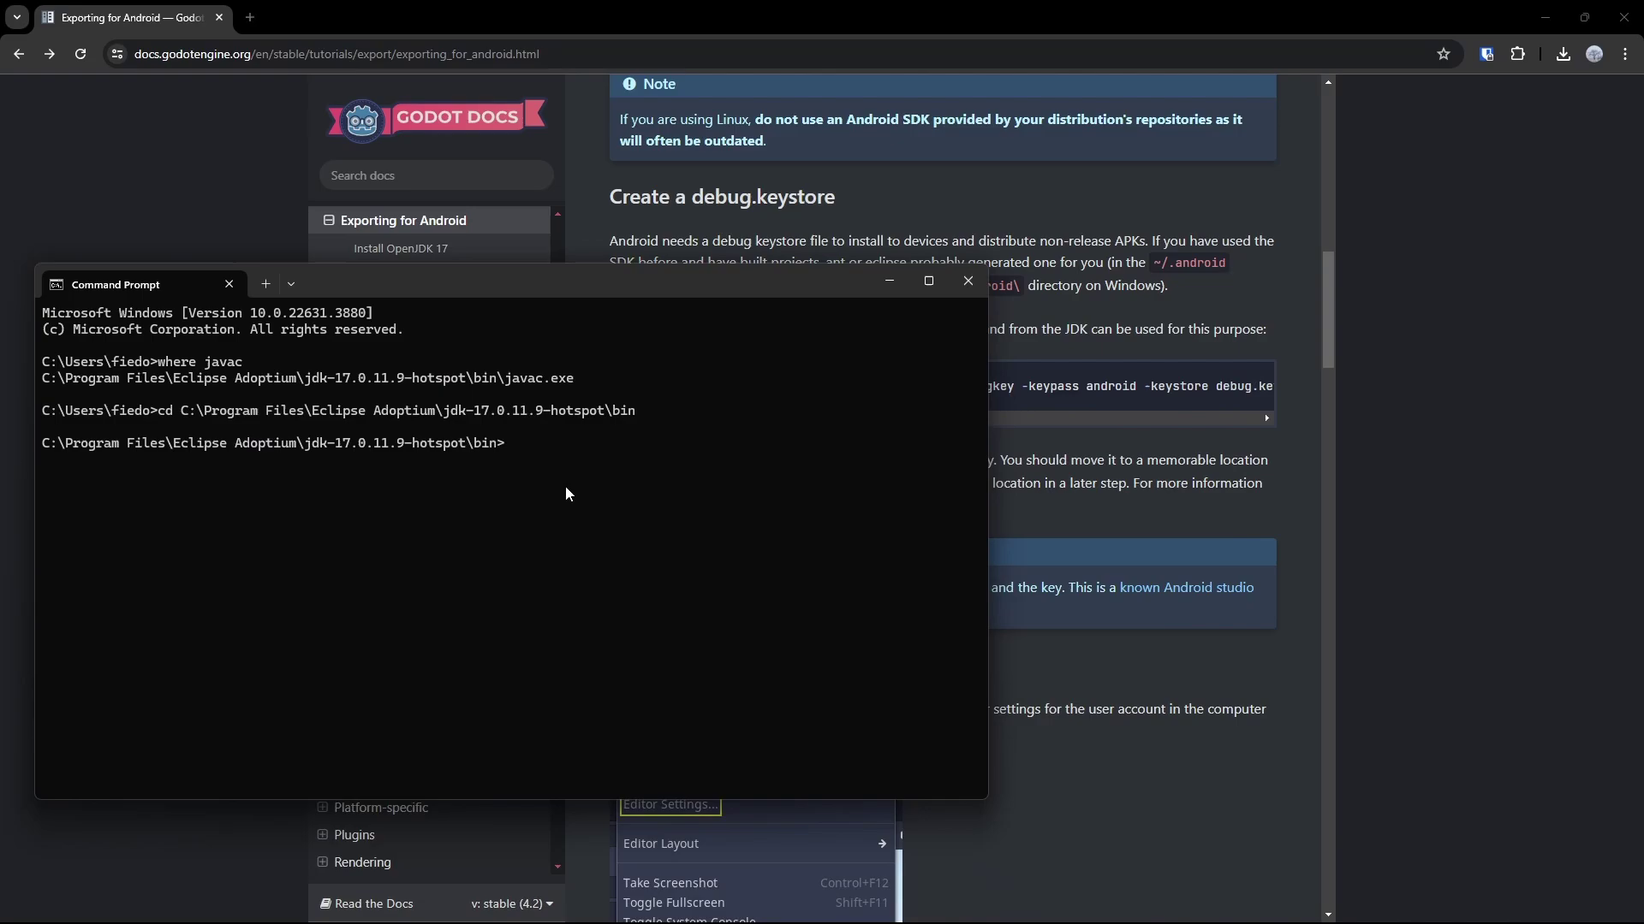
{"action": "key", "text": "ctrl+v"}
{"action": "key", "text": "Return"}
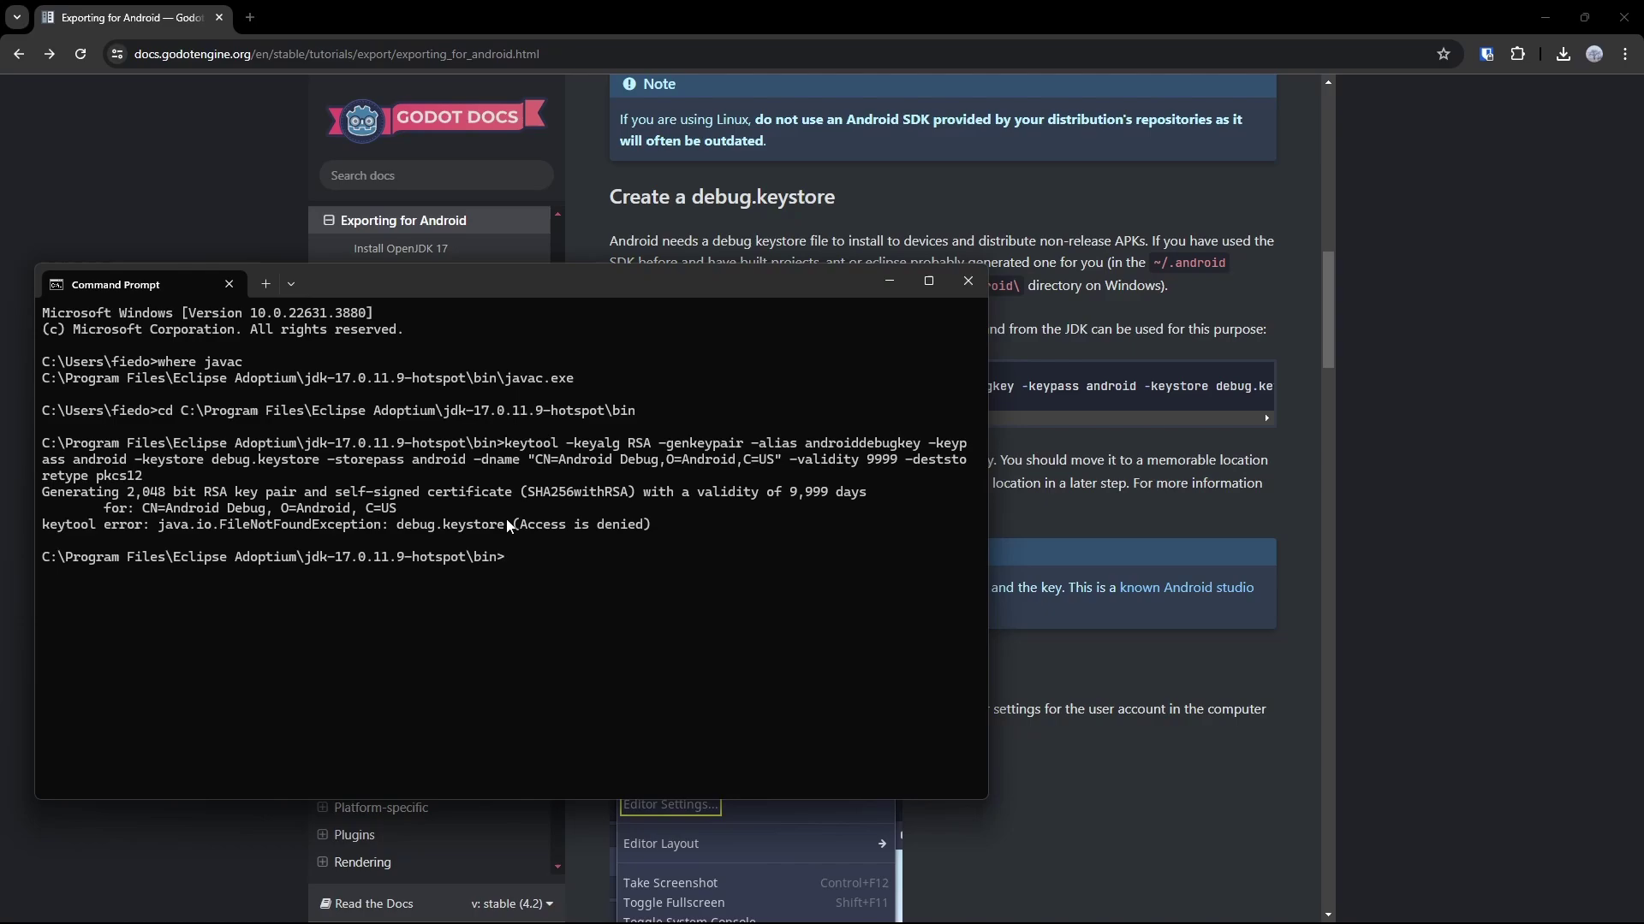
{"action": "left_click_drag", "start_coordinate": [518, 539], "coordinate": [43, 524]}
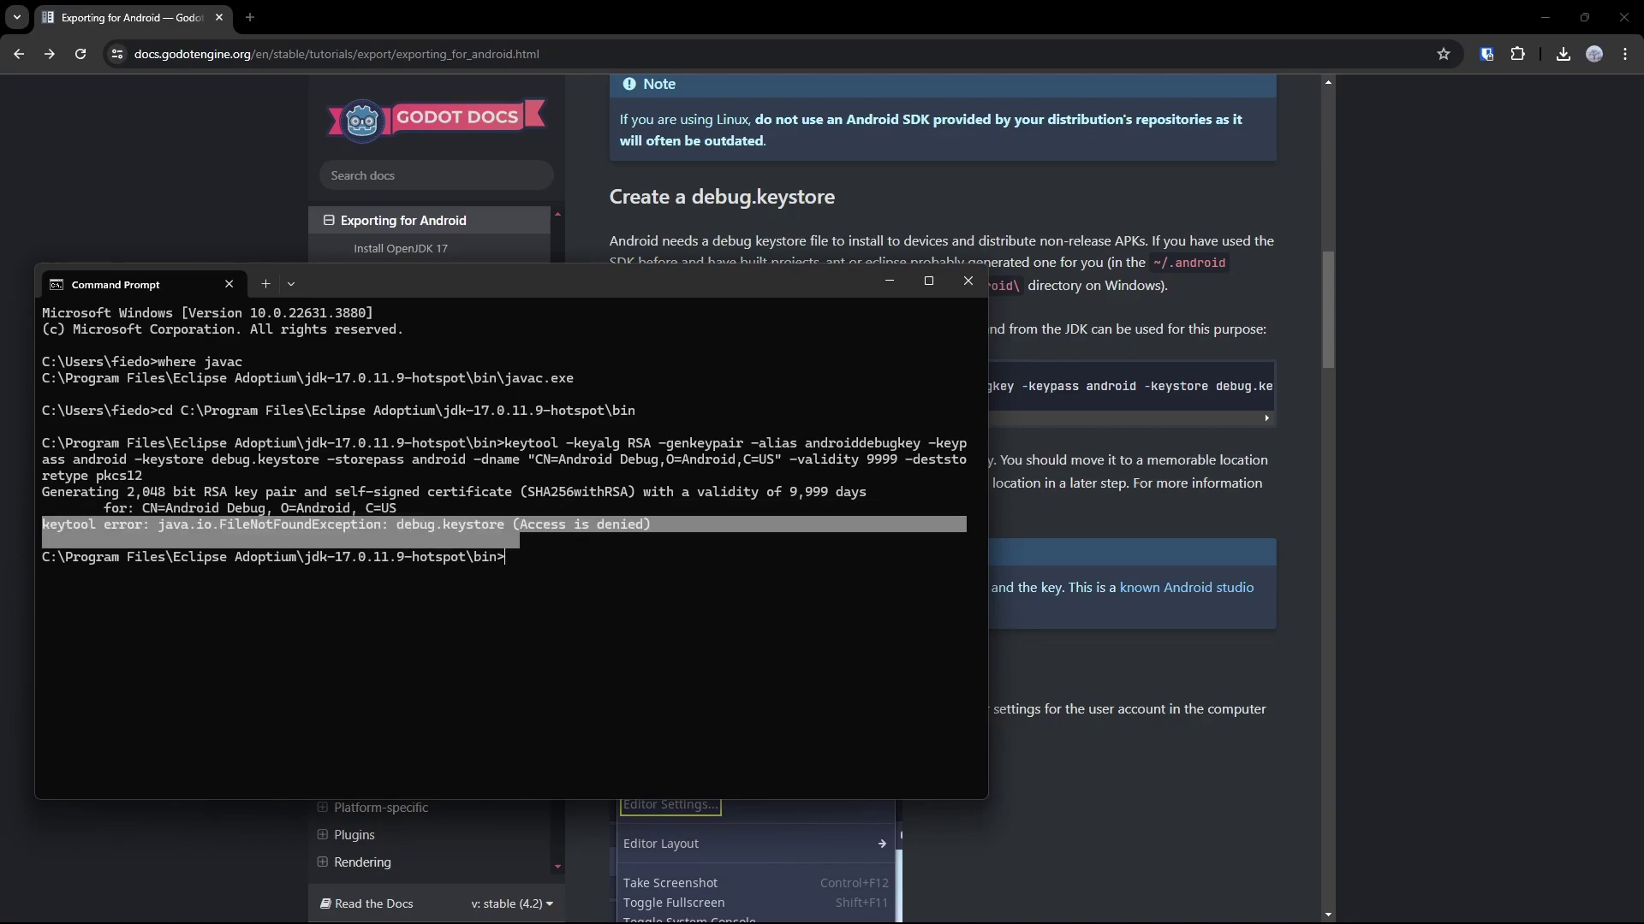
- Close the console and reopen Command Prompt with Run as administrator
{"action": "left_click", "coordinate": [957, 286]}
{"action": "key", "text": "super"}
{"action": "type", "text": "comm"}
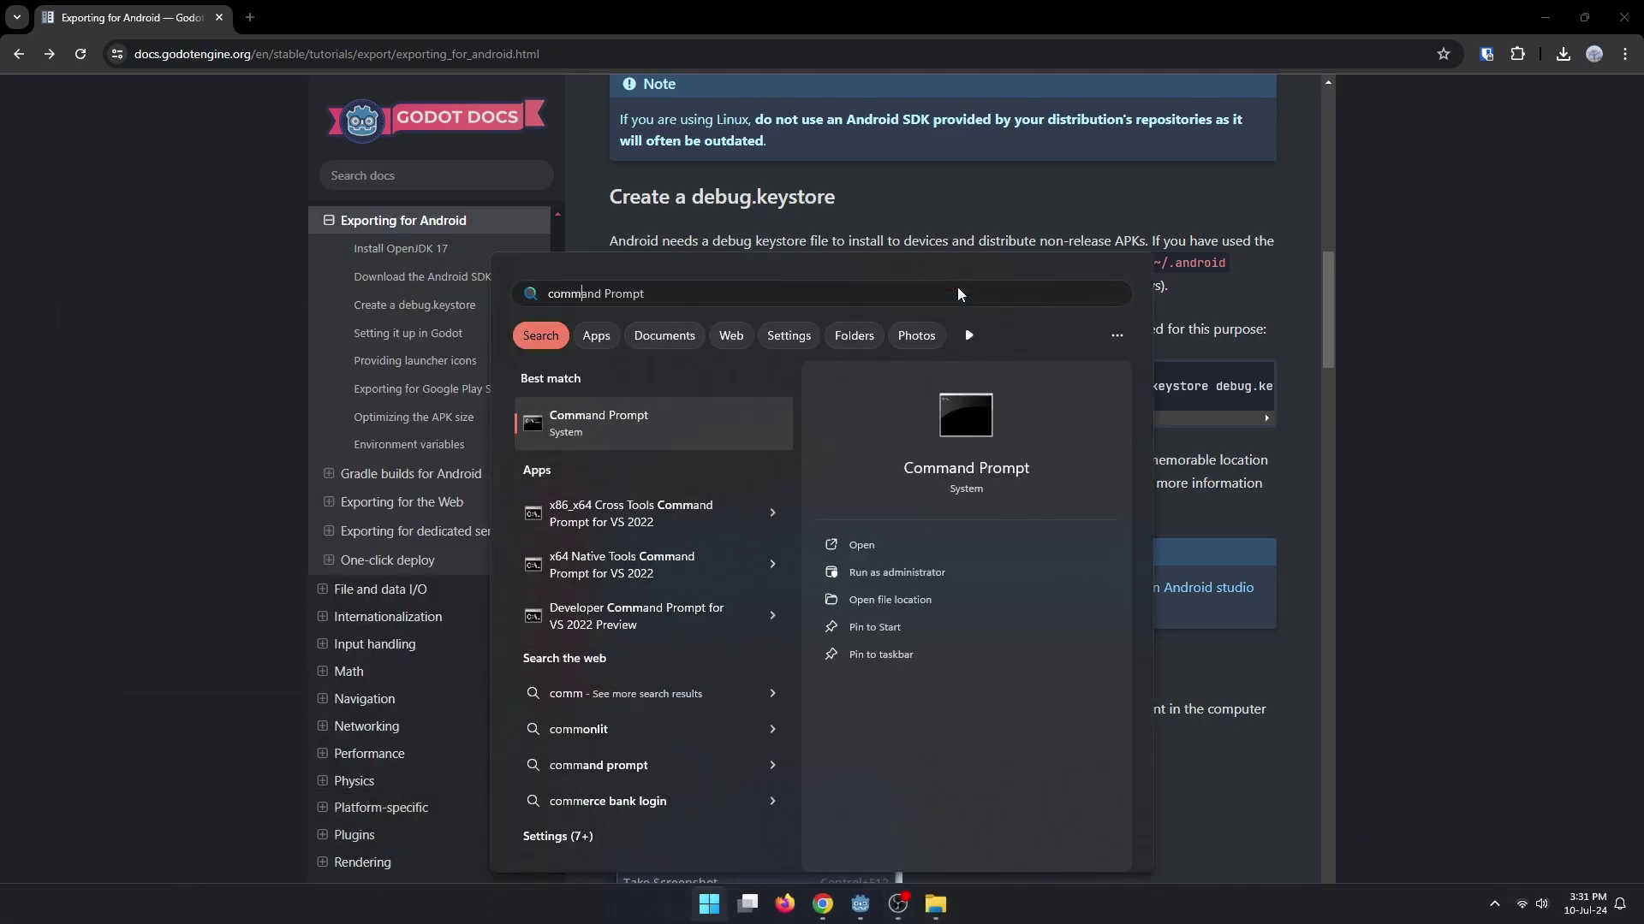
{"action": "right_click", "coordinate": [628, 414]}
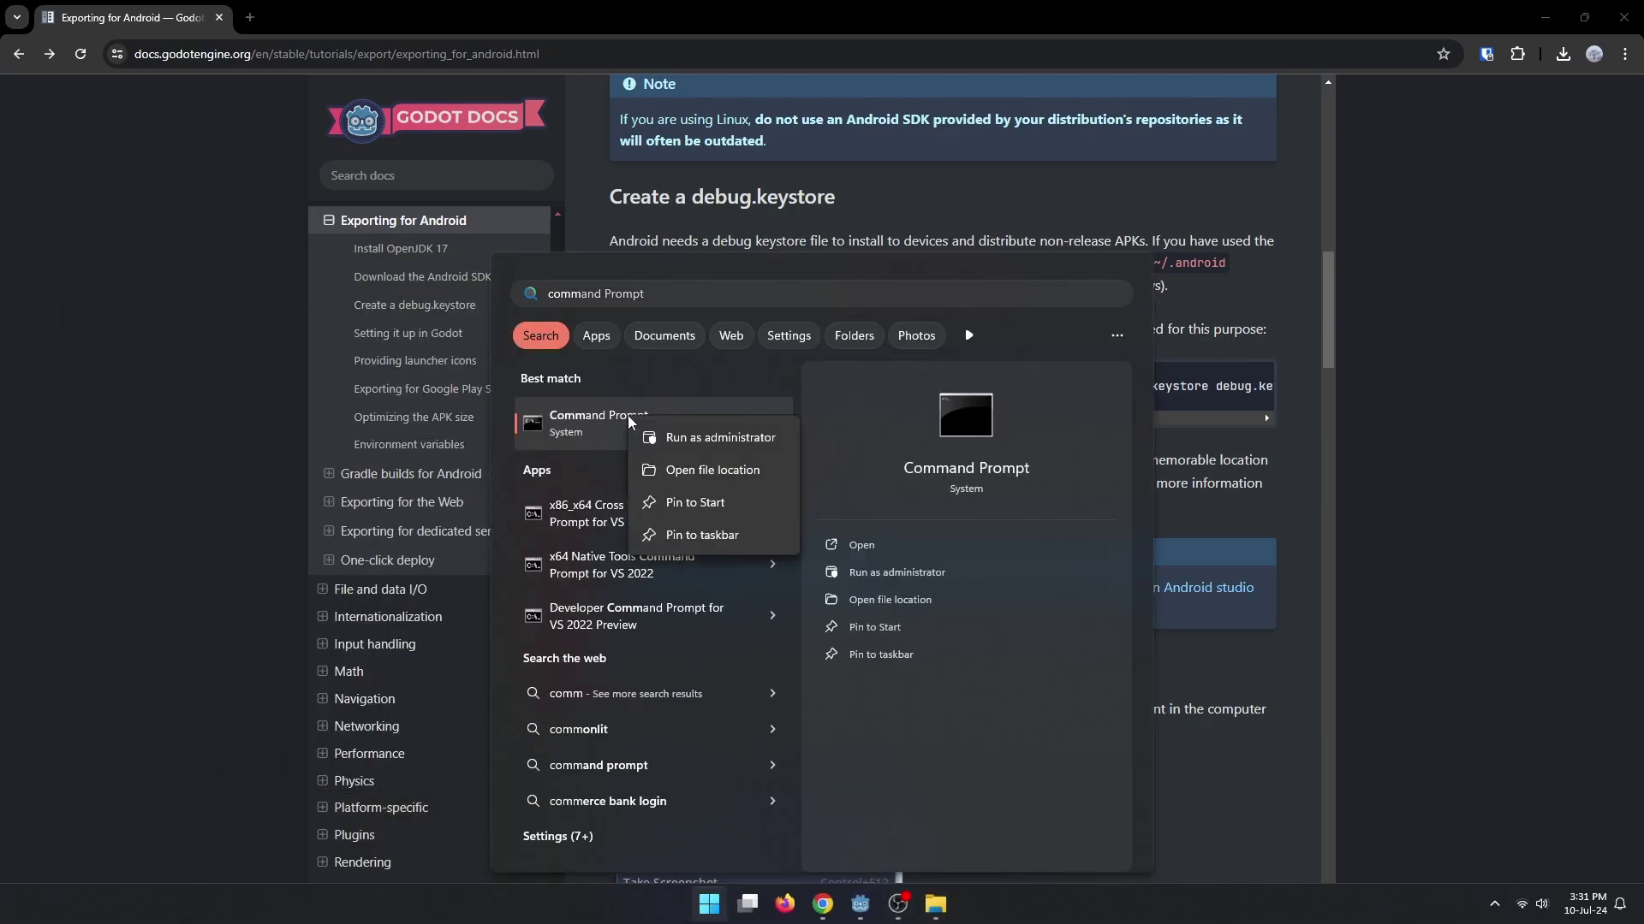
{"action": "left_click", "coordinate": [689, 438]}
- In the administrator console, run 'where javac' and change into the JDK bin folder
{"action": "type", "text": "where javac"}
{"action": "key", "text": "Return"}
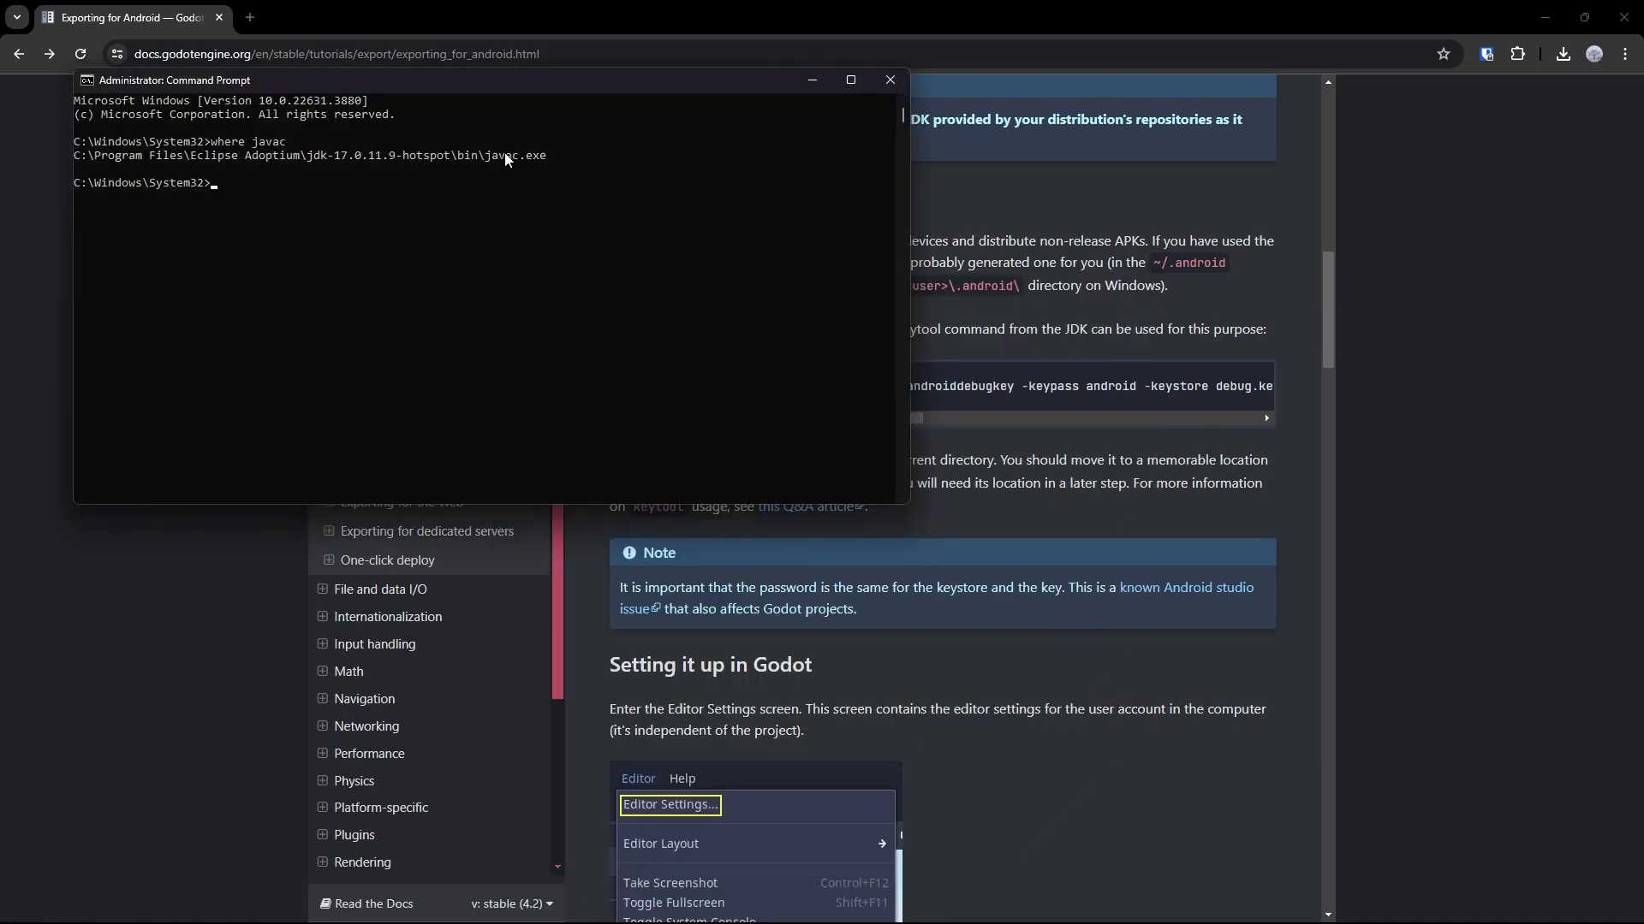
{"action": "type", "text": "cd"}
{"action": "left_click_drag", "start_coordinate": [72, 156], "coordinate": [480, 156]}
{"action": "key", "text": "ctrl+c"}
{"action": "key", "text": "ctrl+v"}
{"action": "key", "text": "Return"}
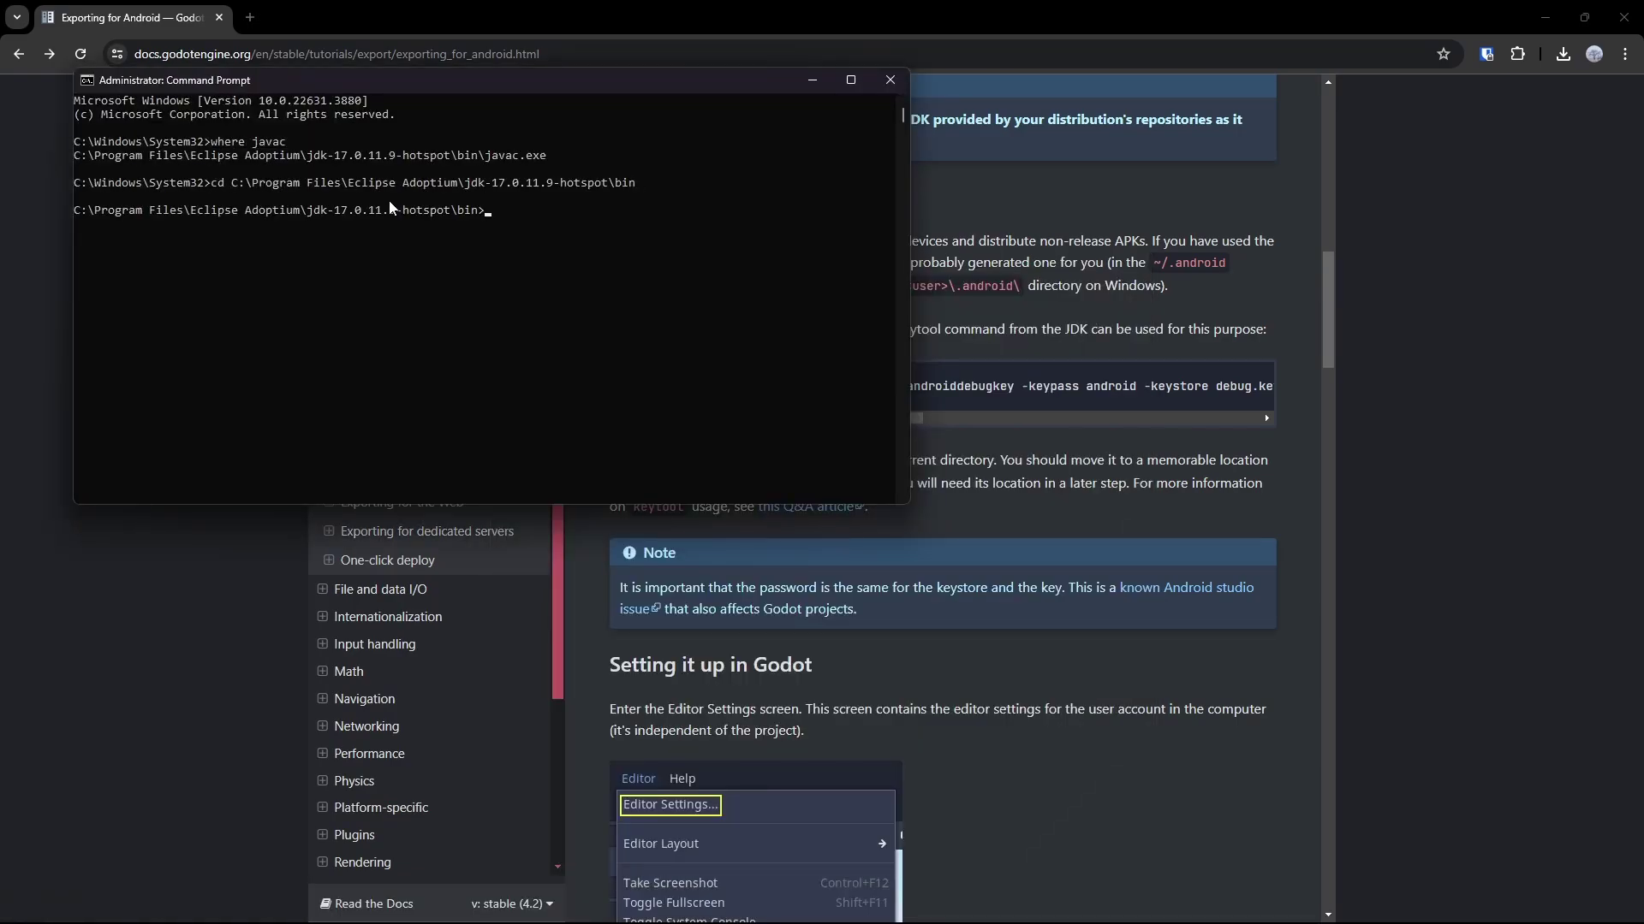
- Paste and run the docs' keytool -genkeypair command to create debug.keystore
{"action": "left_click", "coordinate": [1250, 385]}
{"action": "key", "text": "alt+Tab"}
{"action": "key", "text": "ctrl+v"}
{"action": "key", "text": "Return"}
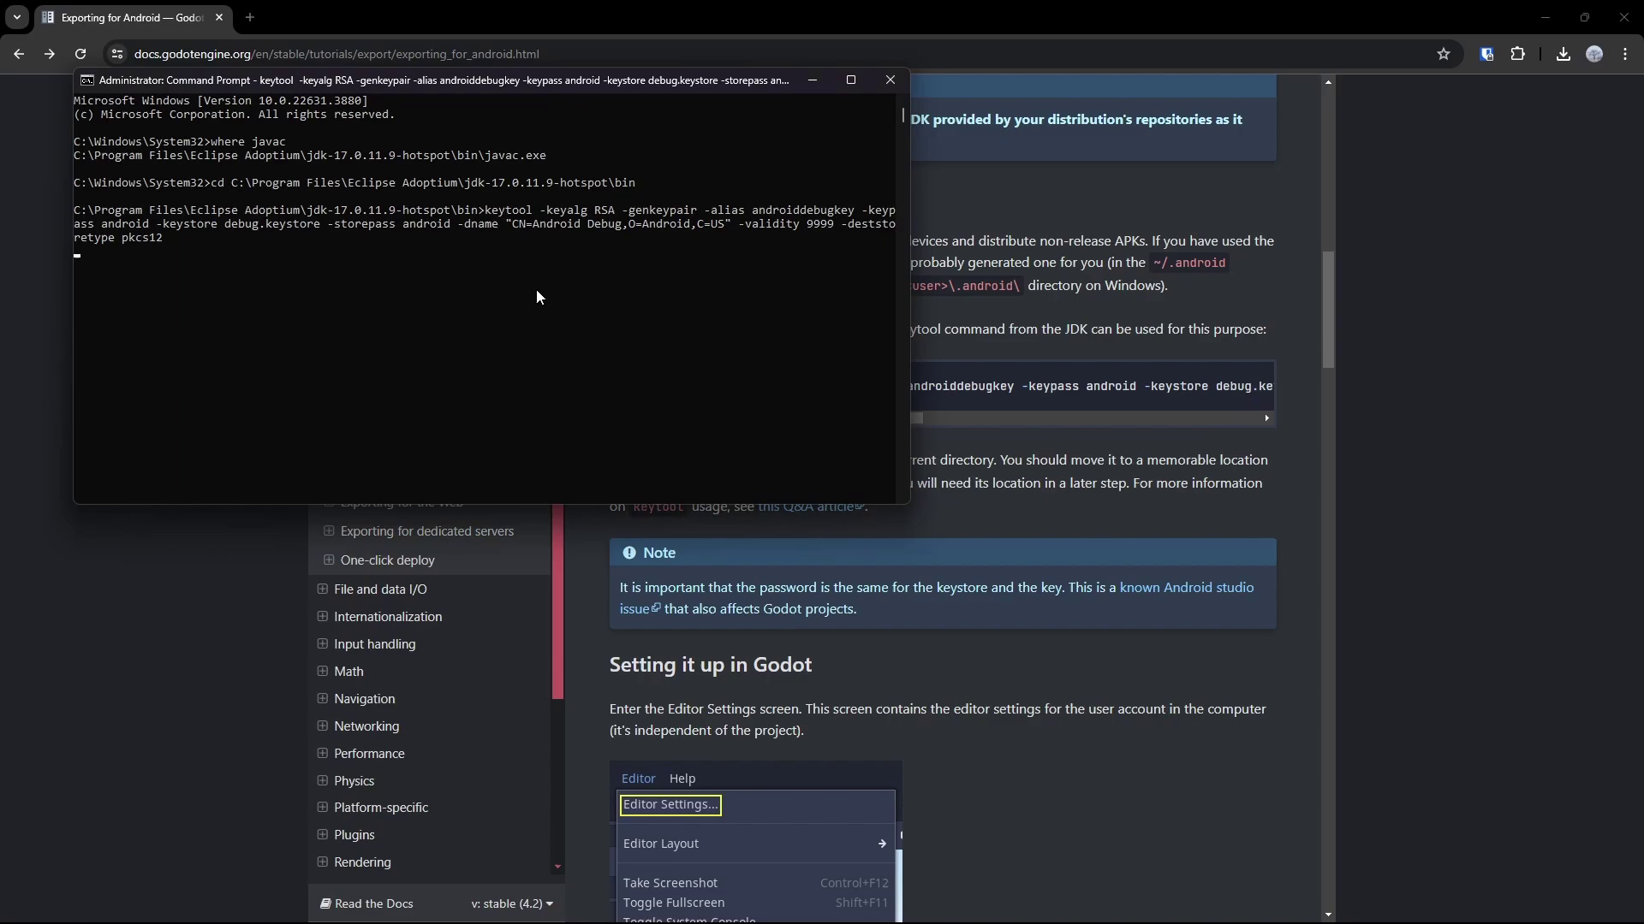
{"action": "left_click_drag", "start_coordinate": [443, 287], "coordinate": [479, 248]}
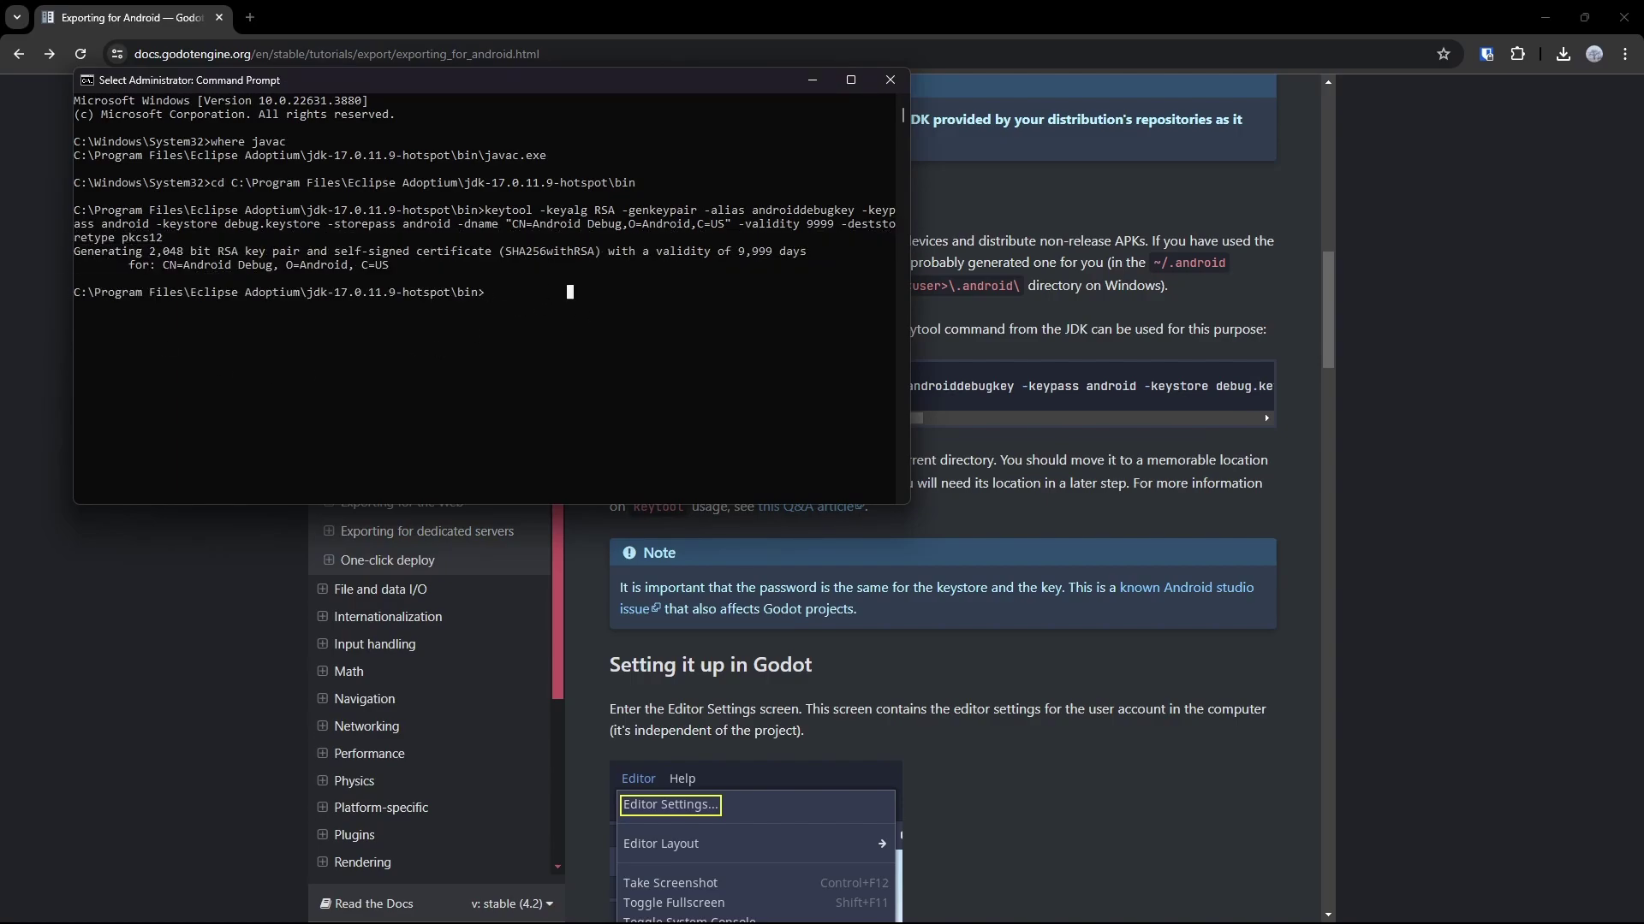
{"action": "key", "text": "super+e"}
- Open the copied JDK bin path in File Explorer and select the debug.keystore file
{"action": "double_click", "coordinate": [470, 306]}
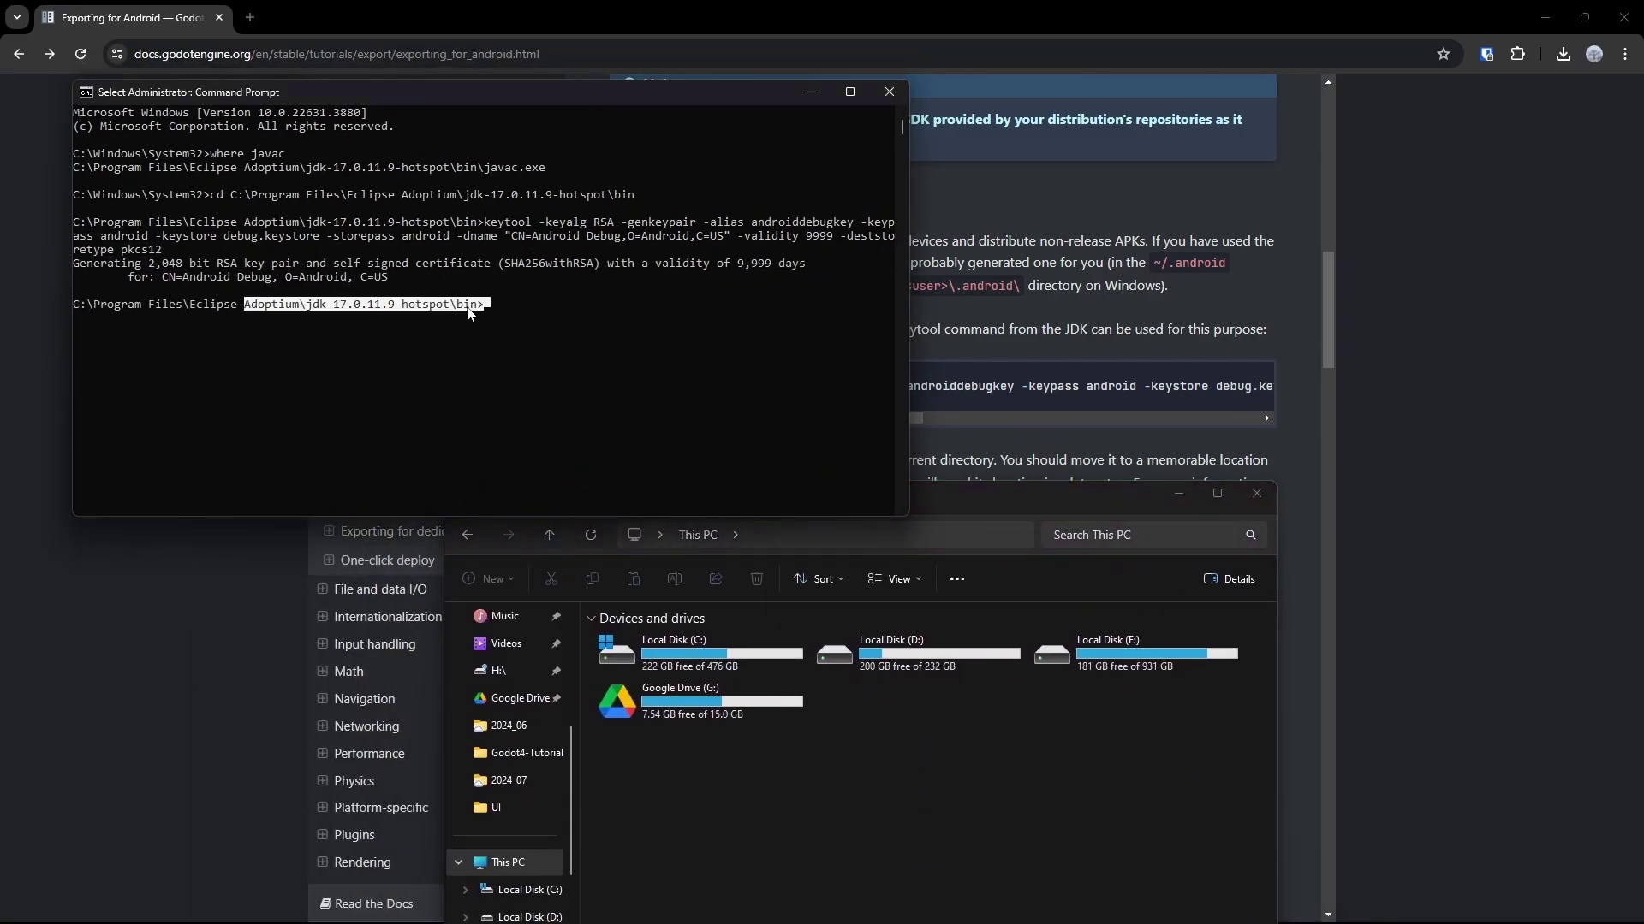
{"action": "left_click_drag", "start_coordinate": [93, 310], "coordinate": [74, 306]}
{"action": "key", "text": "ctrl+c"}
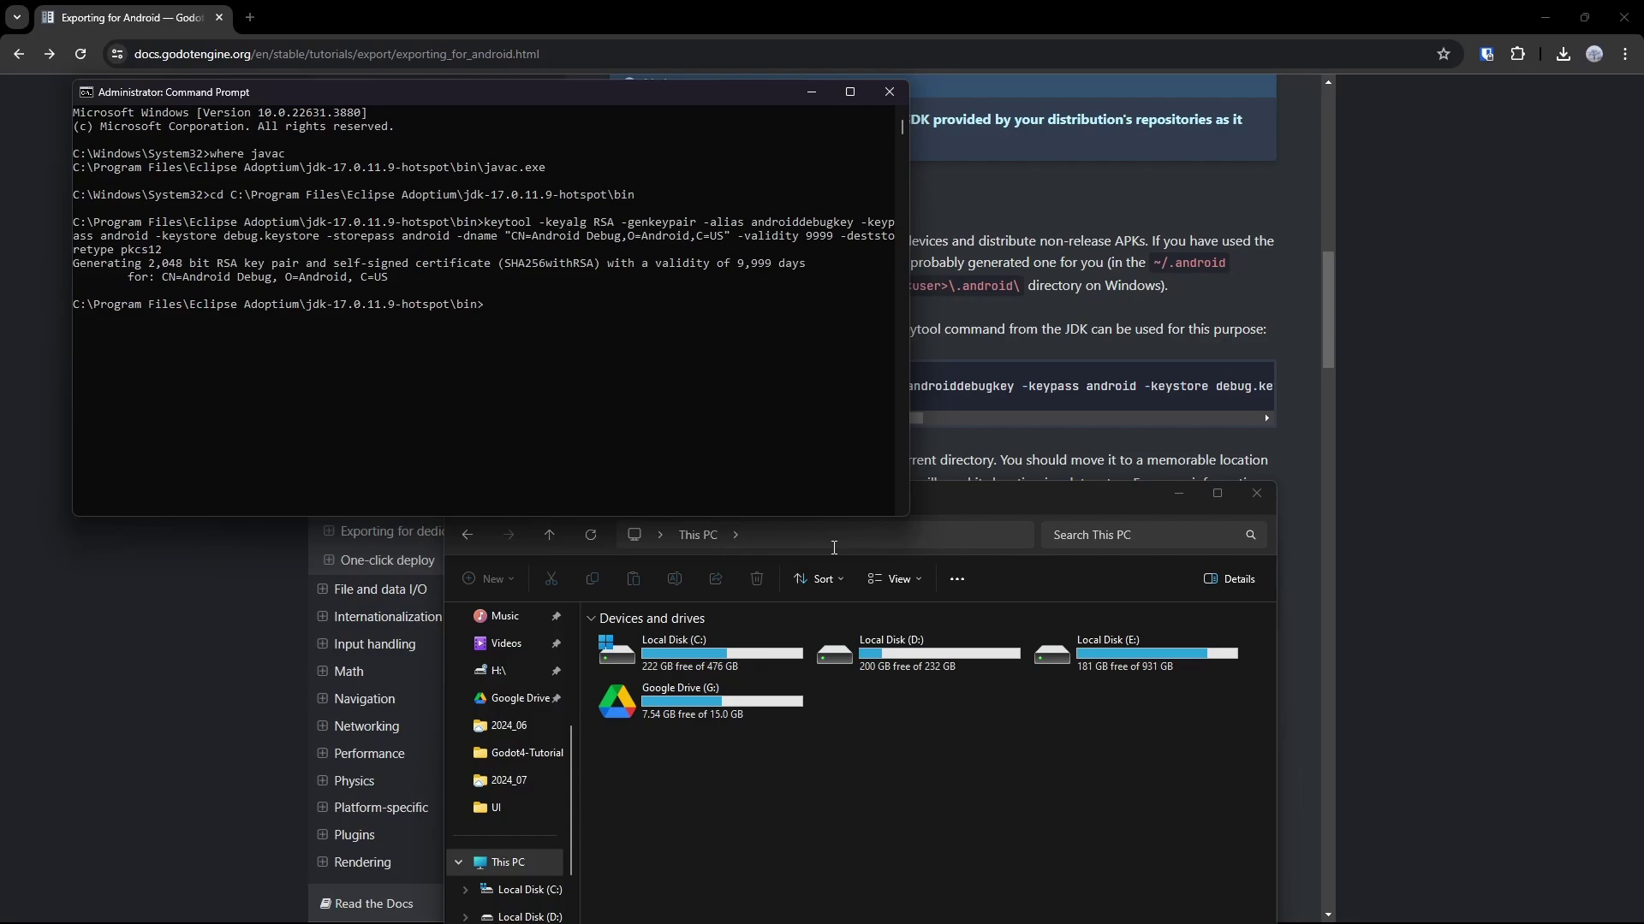
{"action": "left_click", "coordinate": [842, 536]}
{"action": "key", "text": "ctrl+v"}
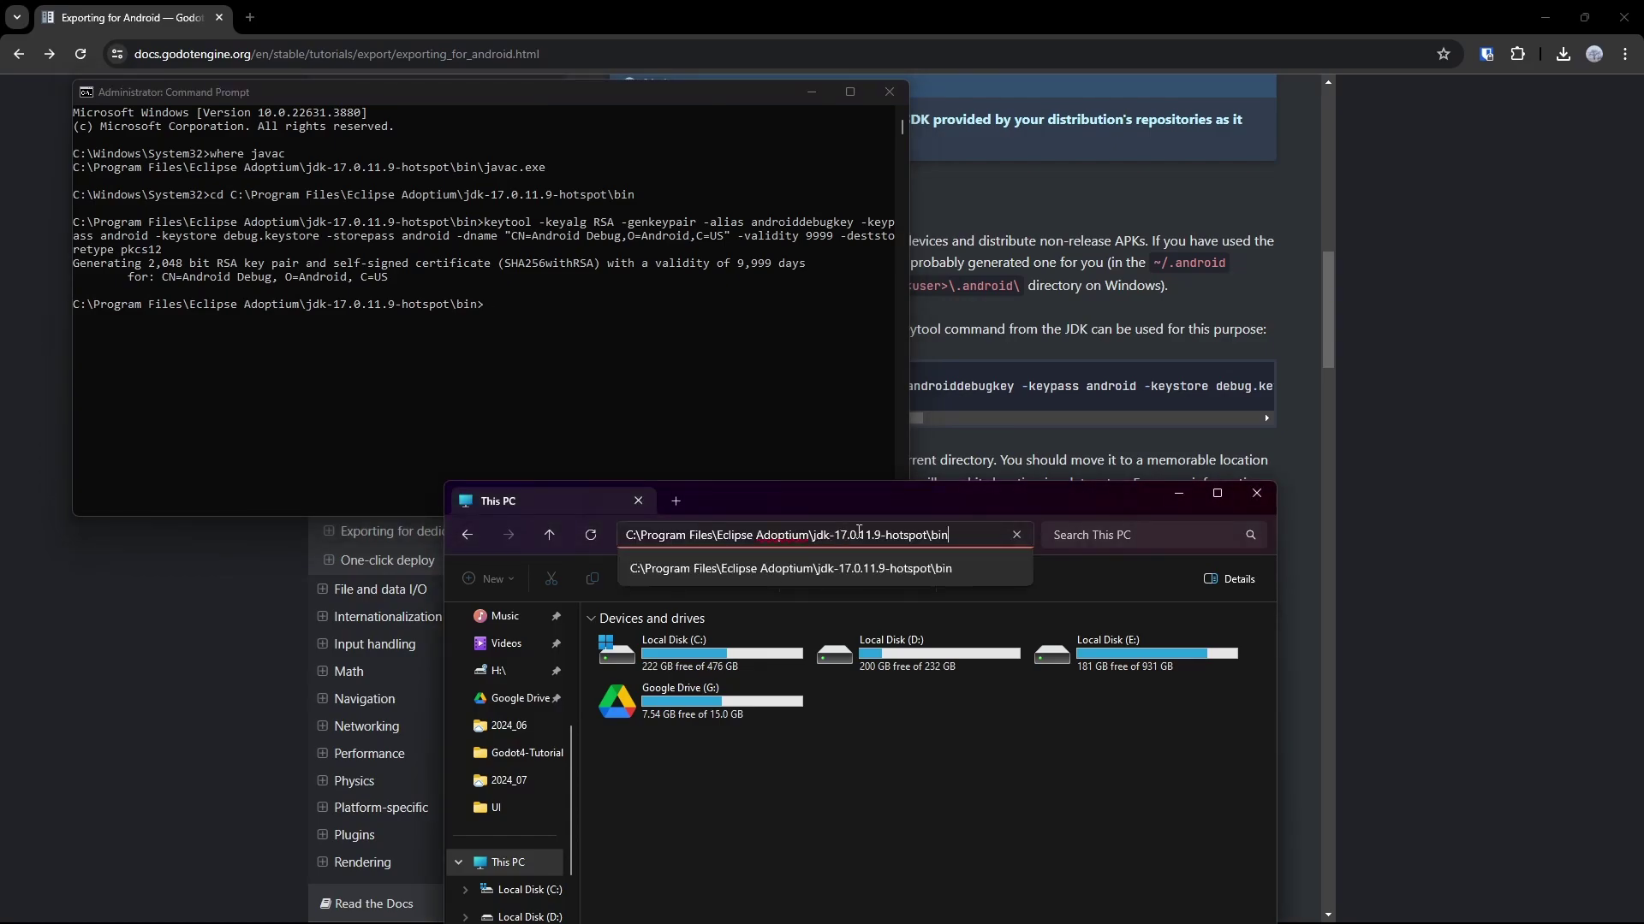
{"action": "key", "text": "Return"}
{"action": "left_click_drag", "start_coordinate": [830, 505], "coordinate": [648, 265]}
{"action": "left_click", "coordinate": [522, 423]}
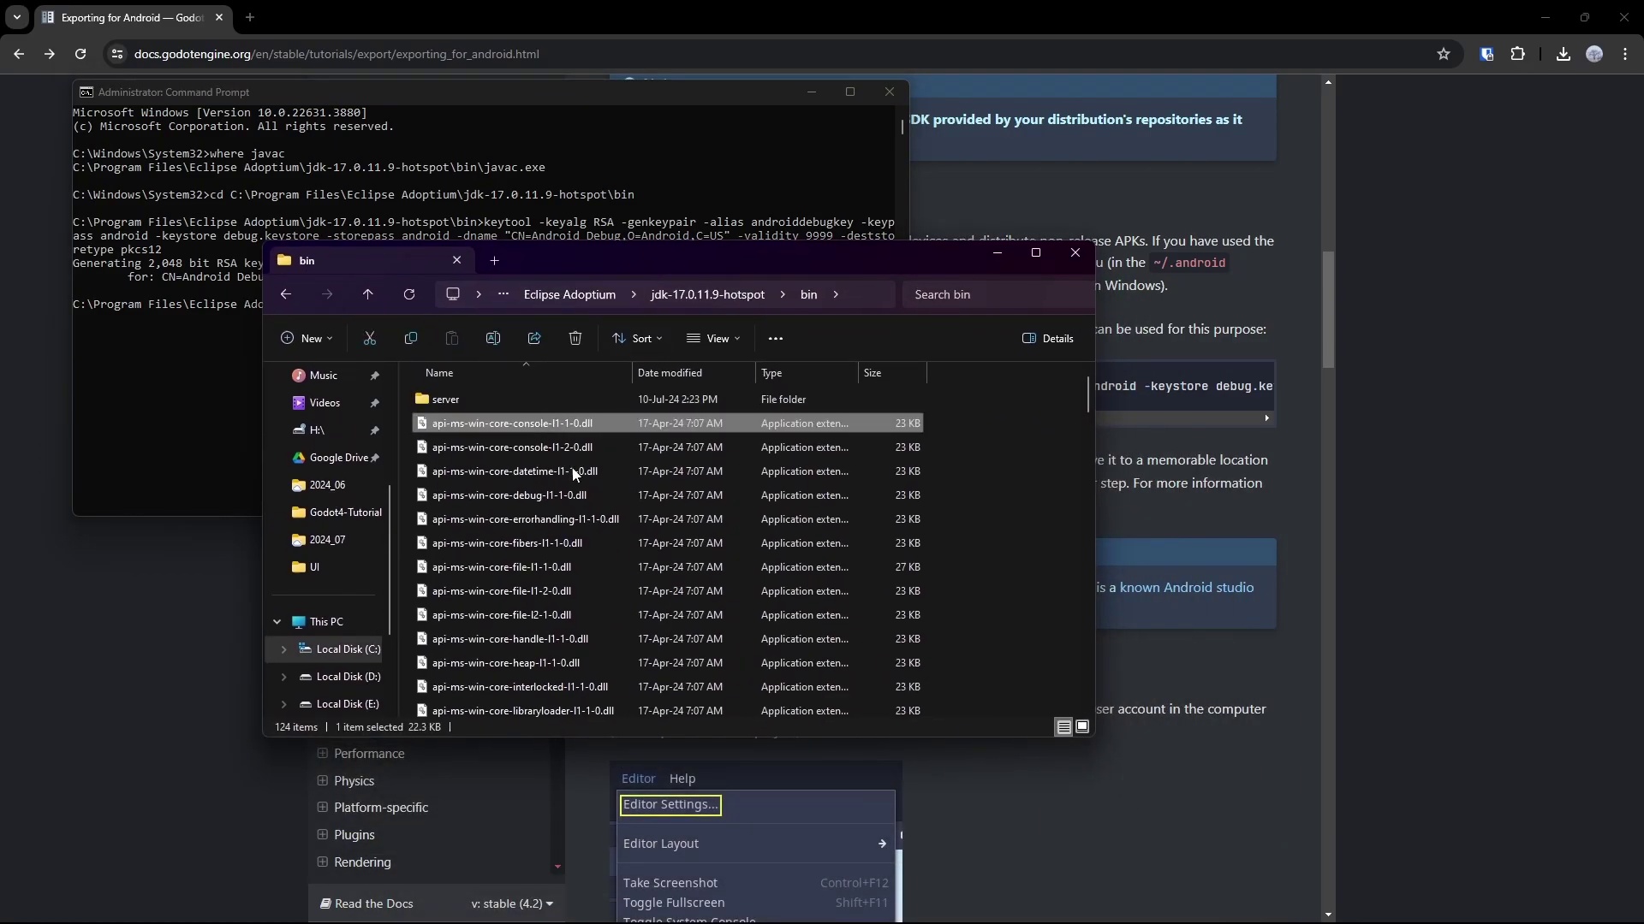
{"action": "scroll", "coordinate": [524, 420], "scroll_direction": "up", "scroll_amount": 1}
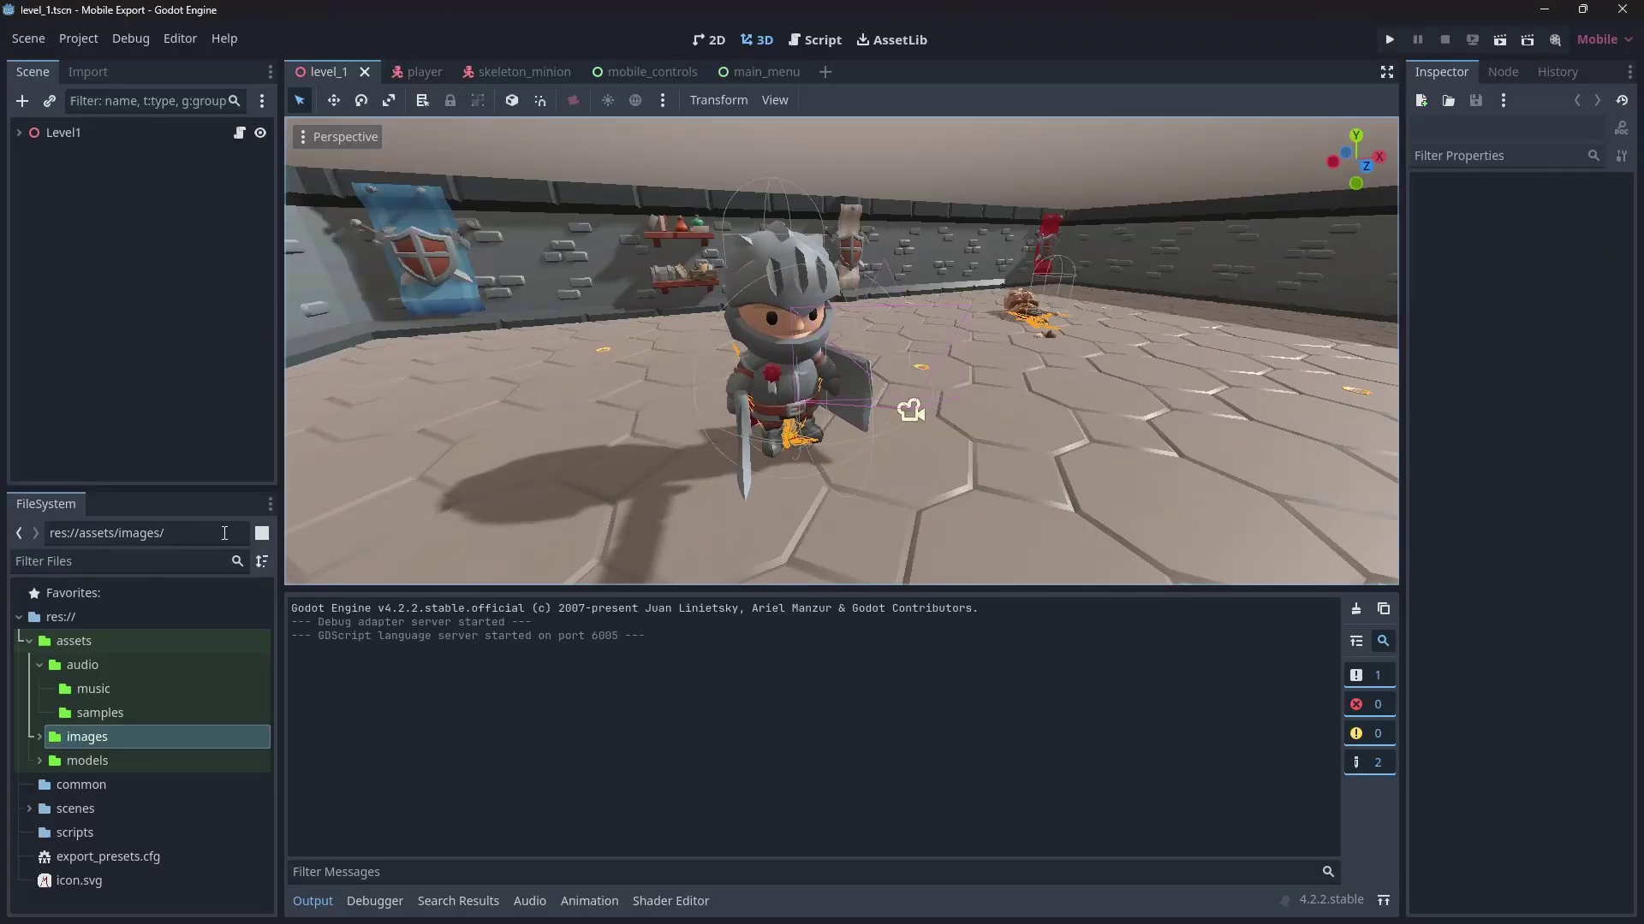
- Download and install the 4.2.2.stable export templates from Manage Export Templates
{"action": "left_click", "coordinate": [194, 37]}
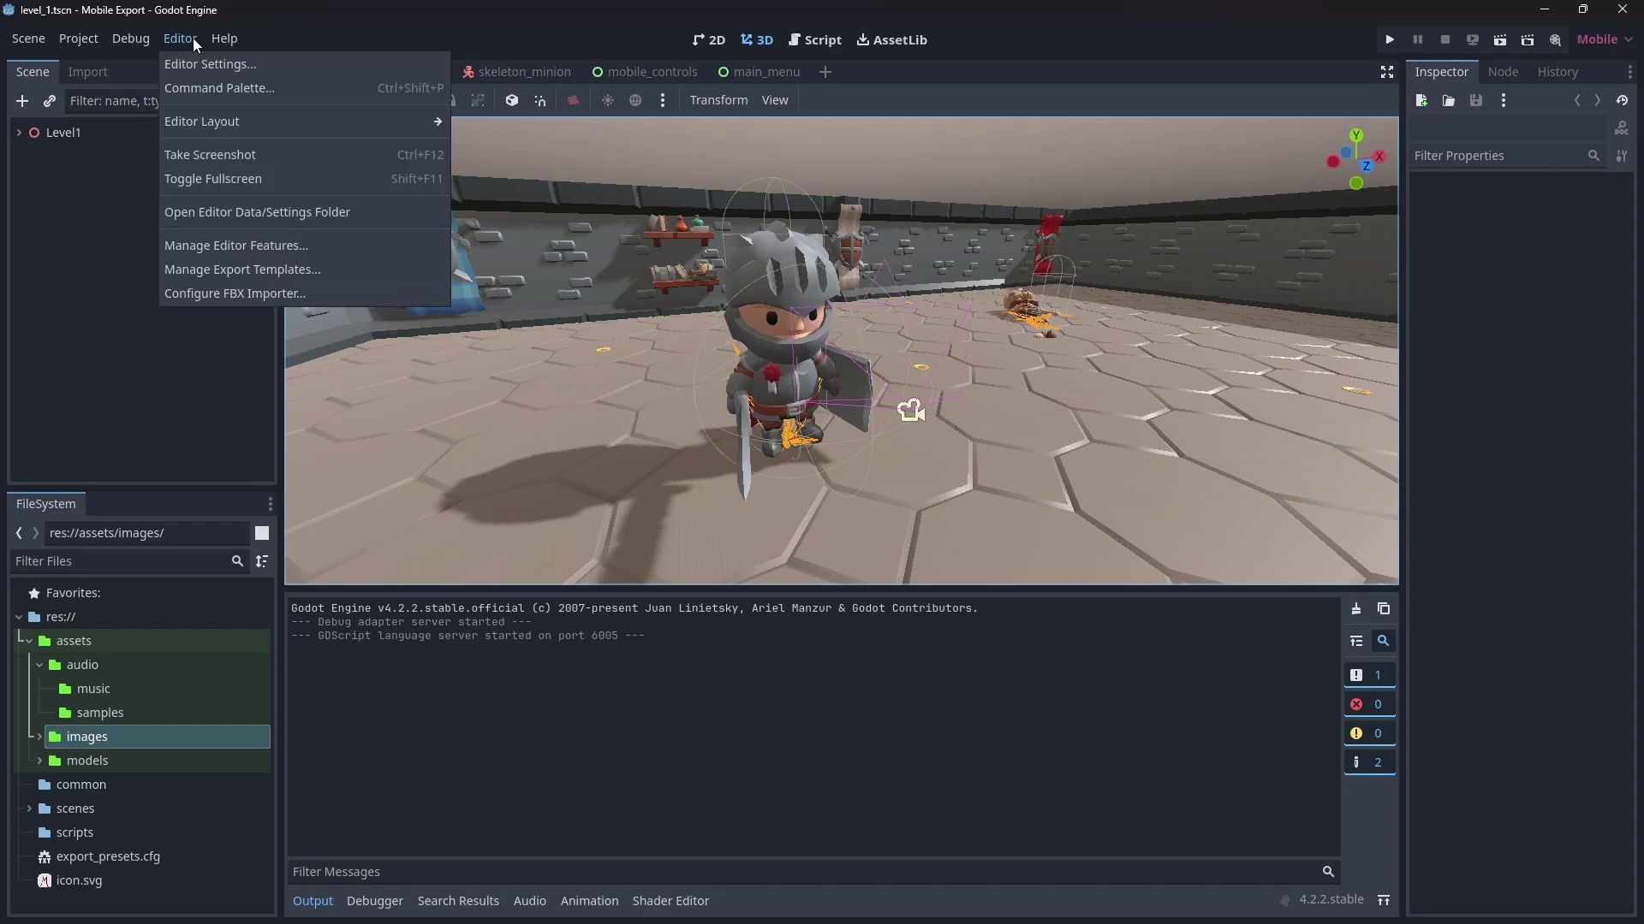
{"action": "left_click", "coordinate": [279, 270]}
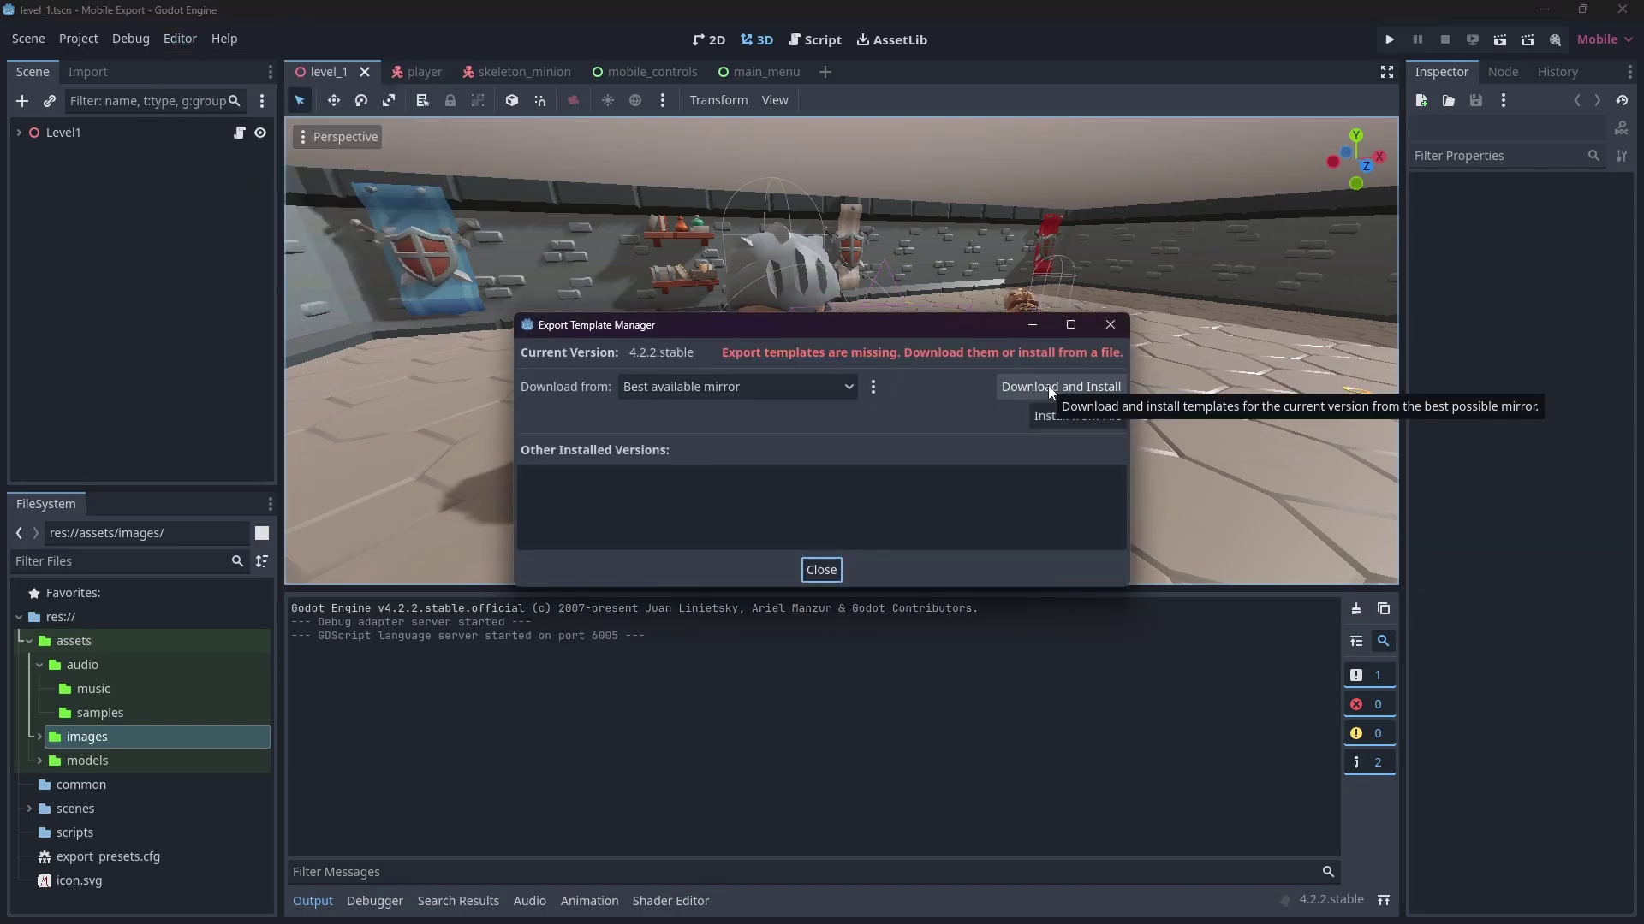
{"action": "left_click", "coordinate": [1052, 390]}
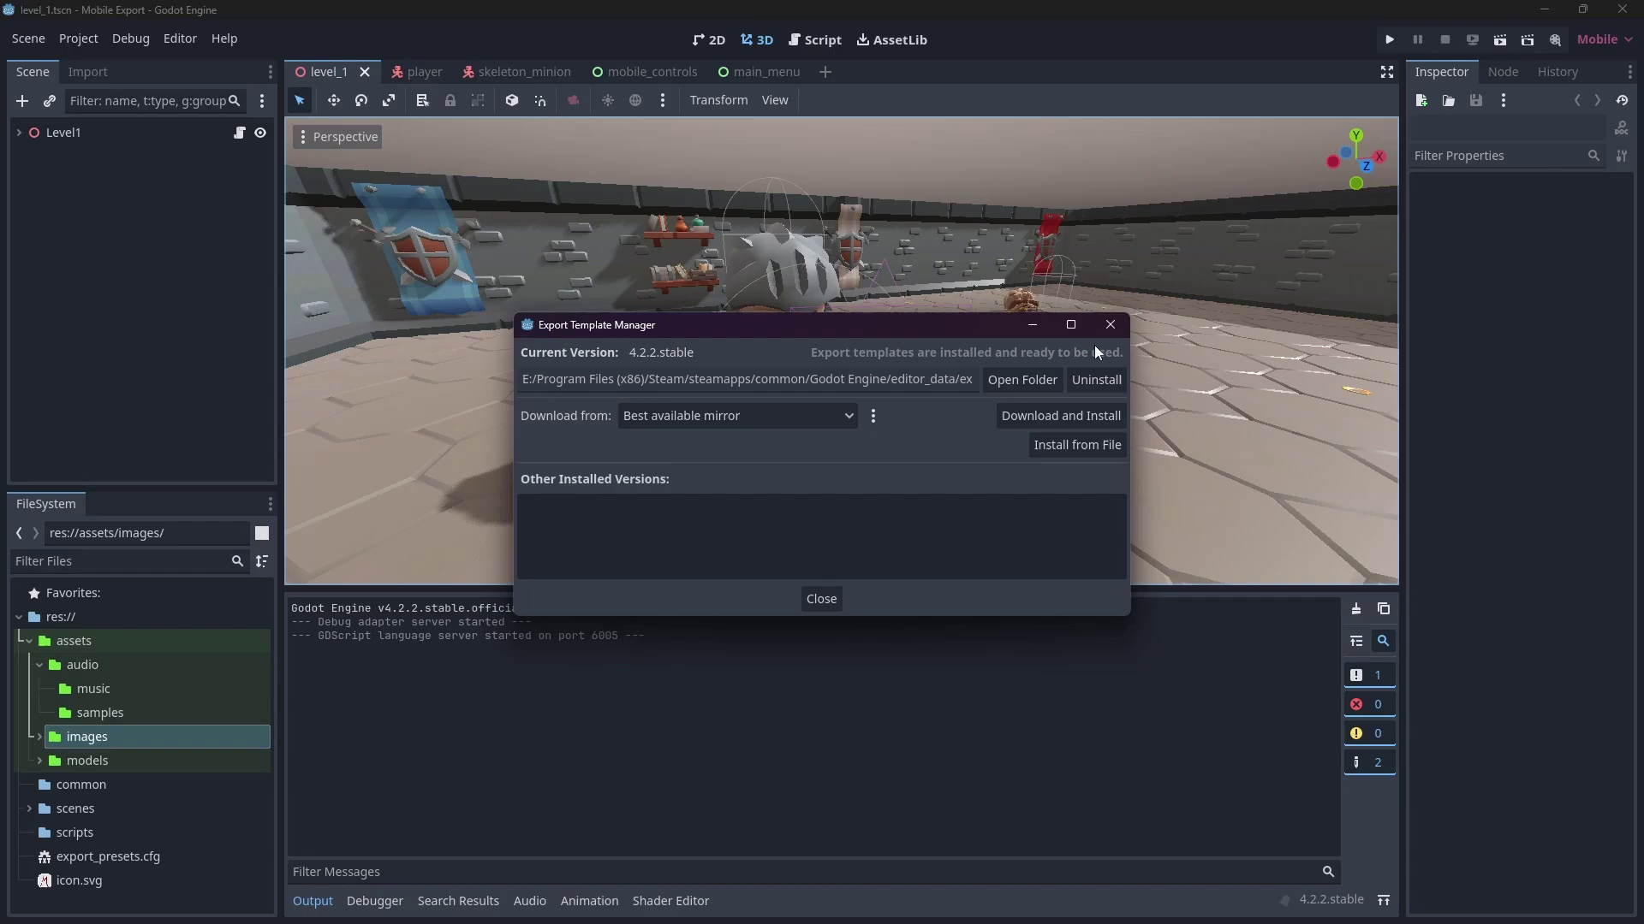
{"action": "left_click", "coordinate": [821, 598]}
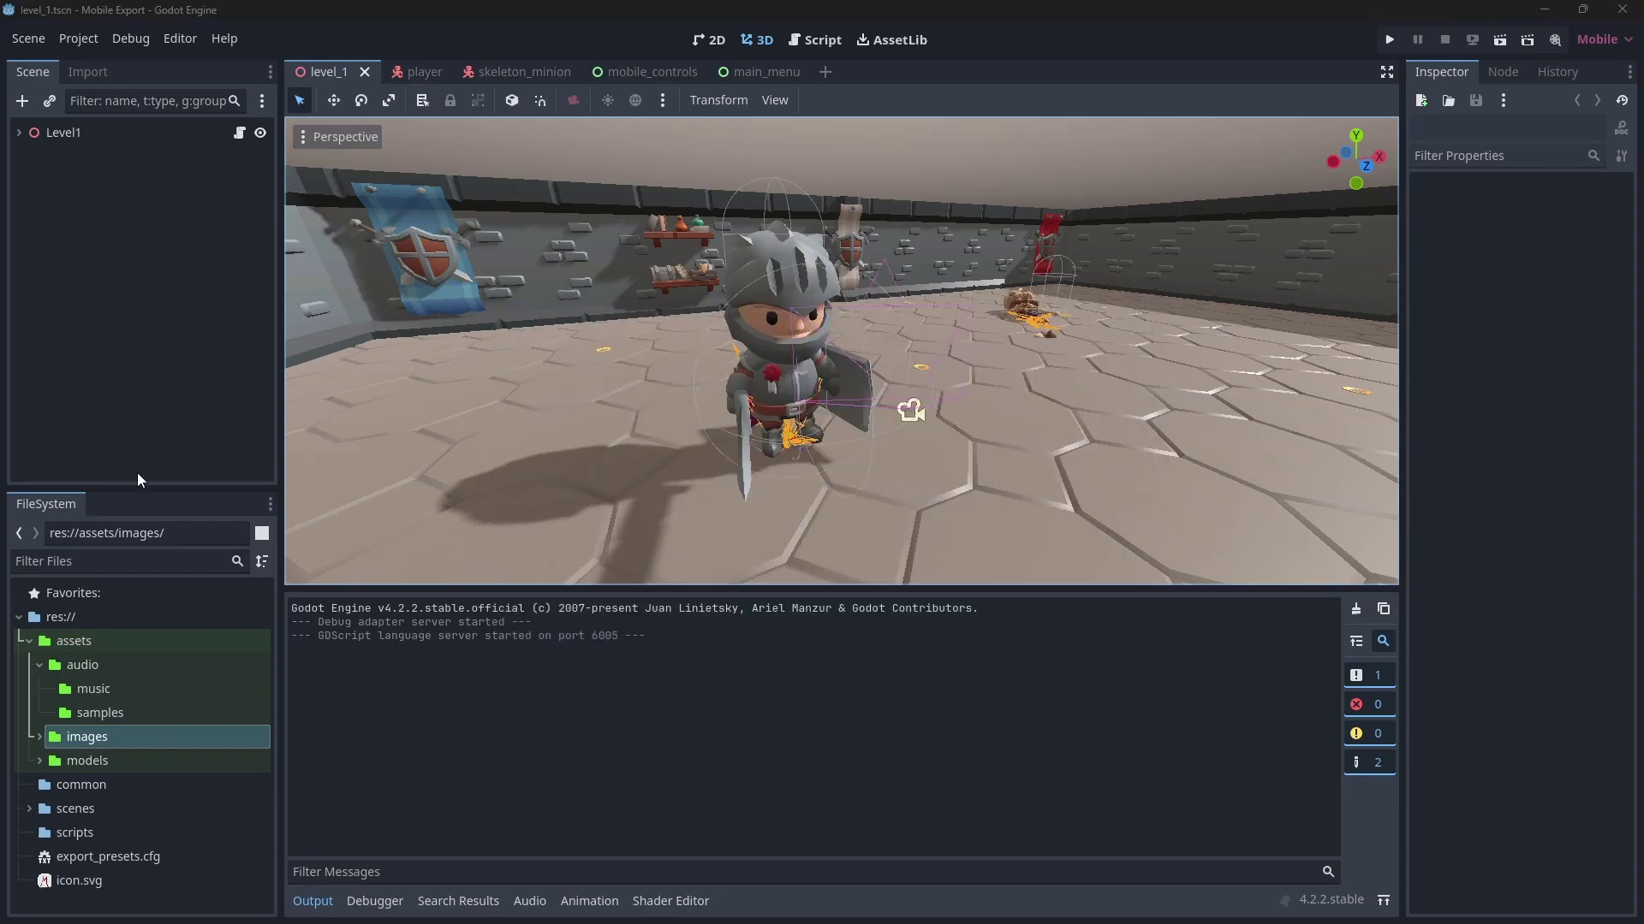
- Open Editor Settings to the Export > Android section
{"action": "left_click", "coordinate": [182, 40]}
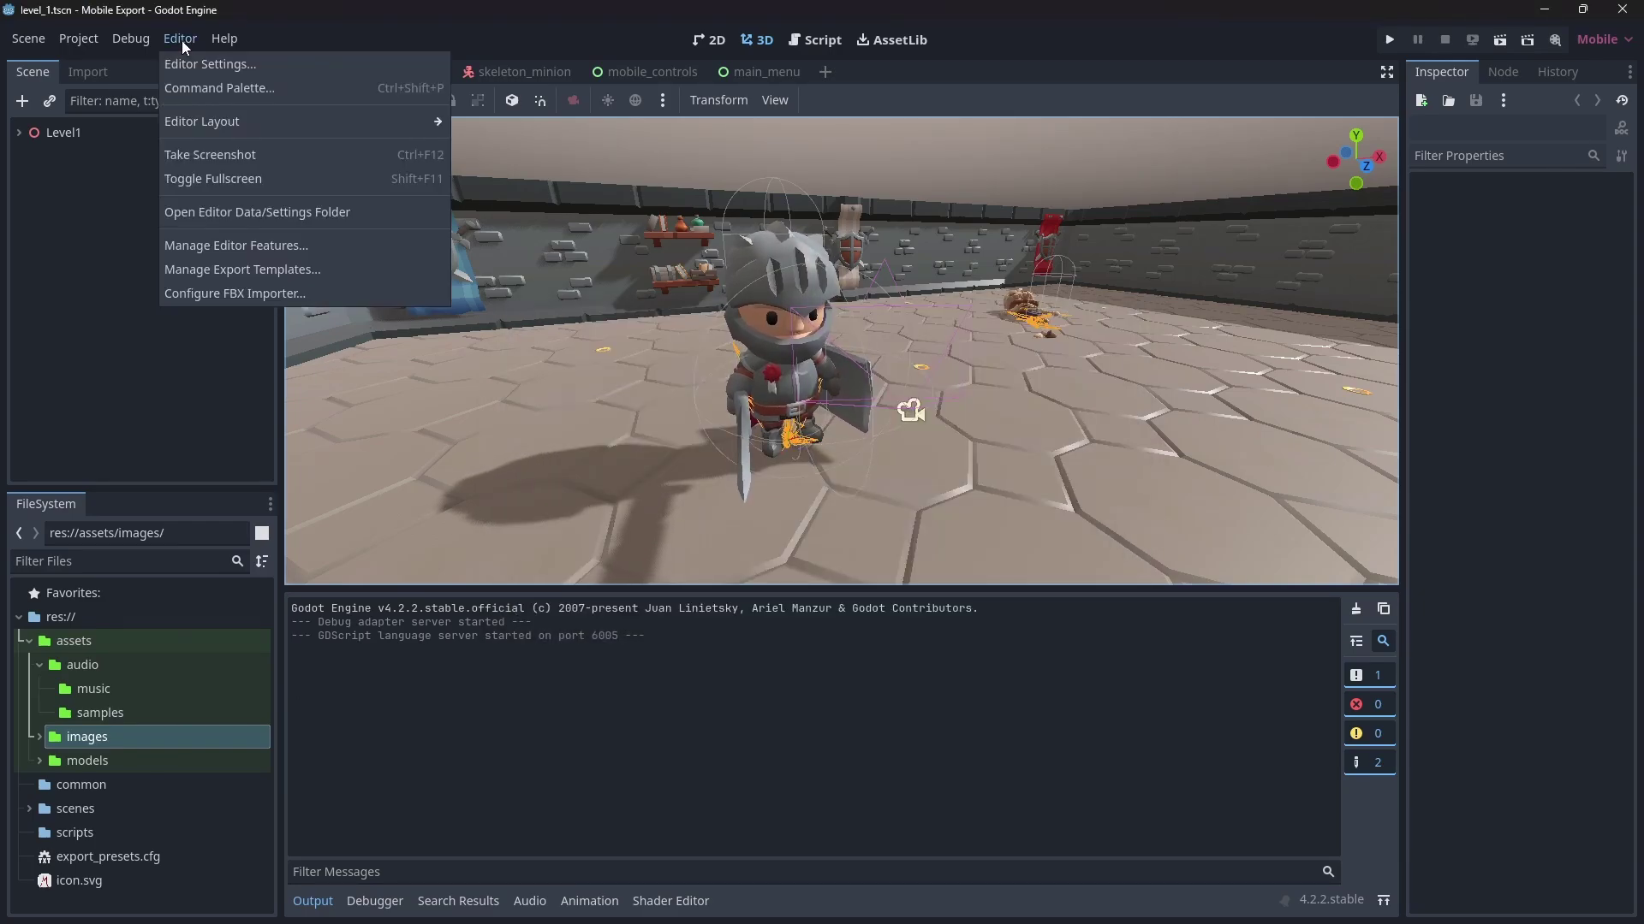
{"action": "left_click", "coordinate": [288, 60]}
{"action": "scroll", "coordinate": [525, 352], "scroll_direction": "down", "scroll_amount": 5}
{"action": "scroll", "coordinate": [526, 357], "scroll_direction": "down", "scroll_amount": 5}
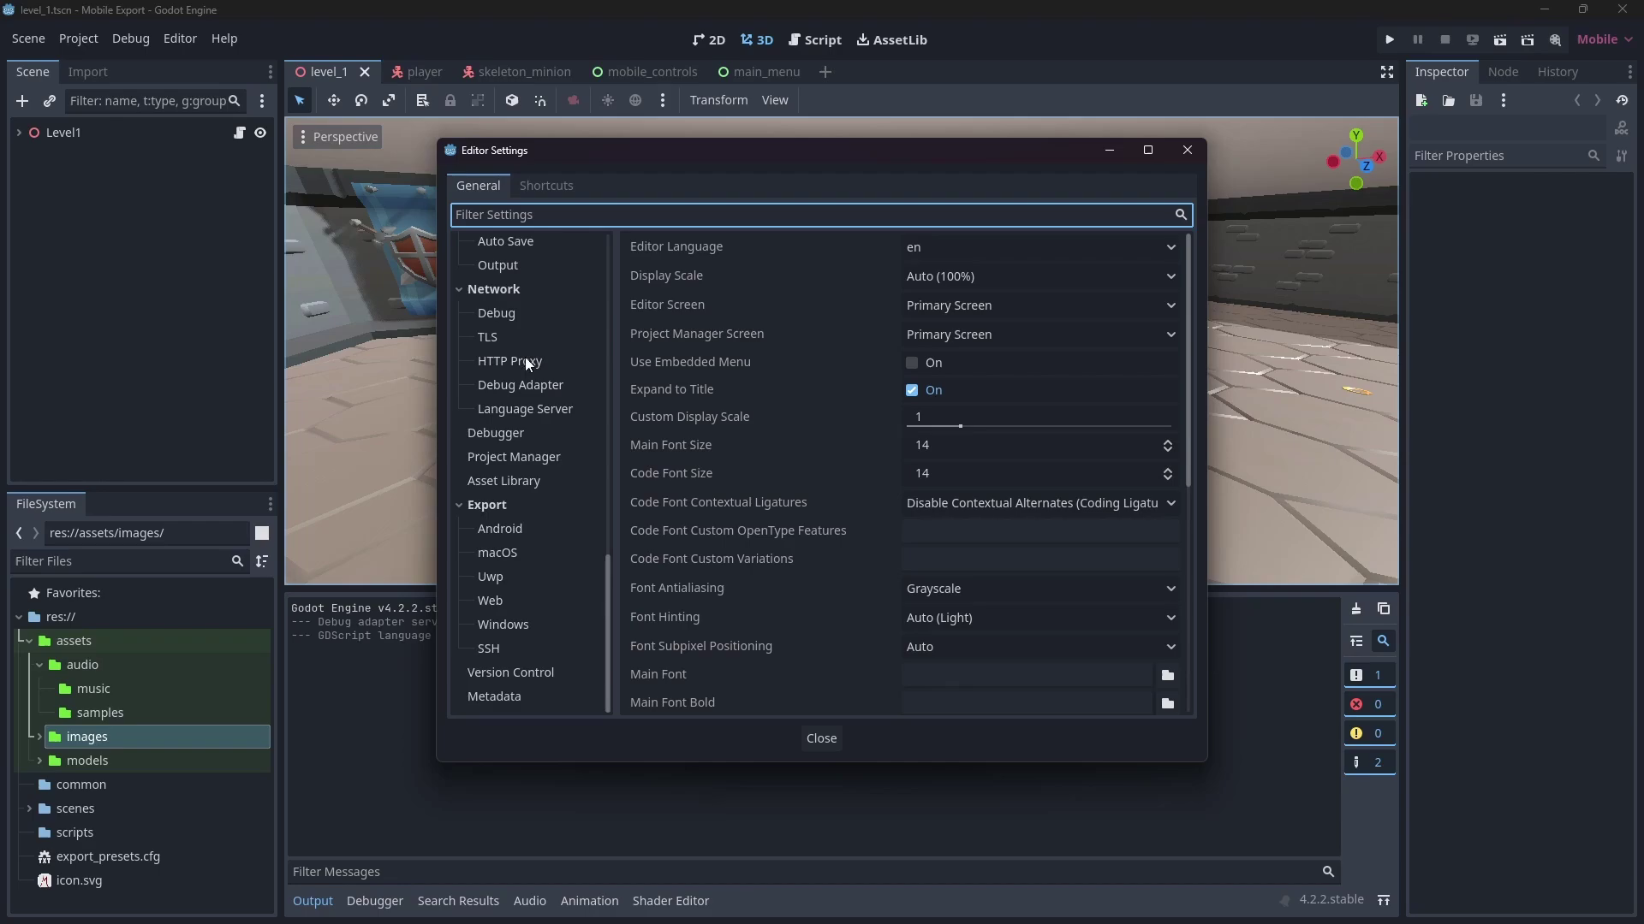
{"action": "left_click", "coordinate": [516, 533]}
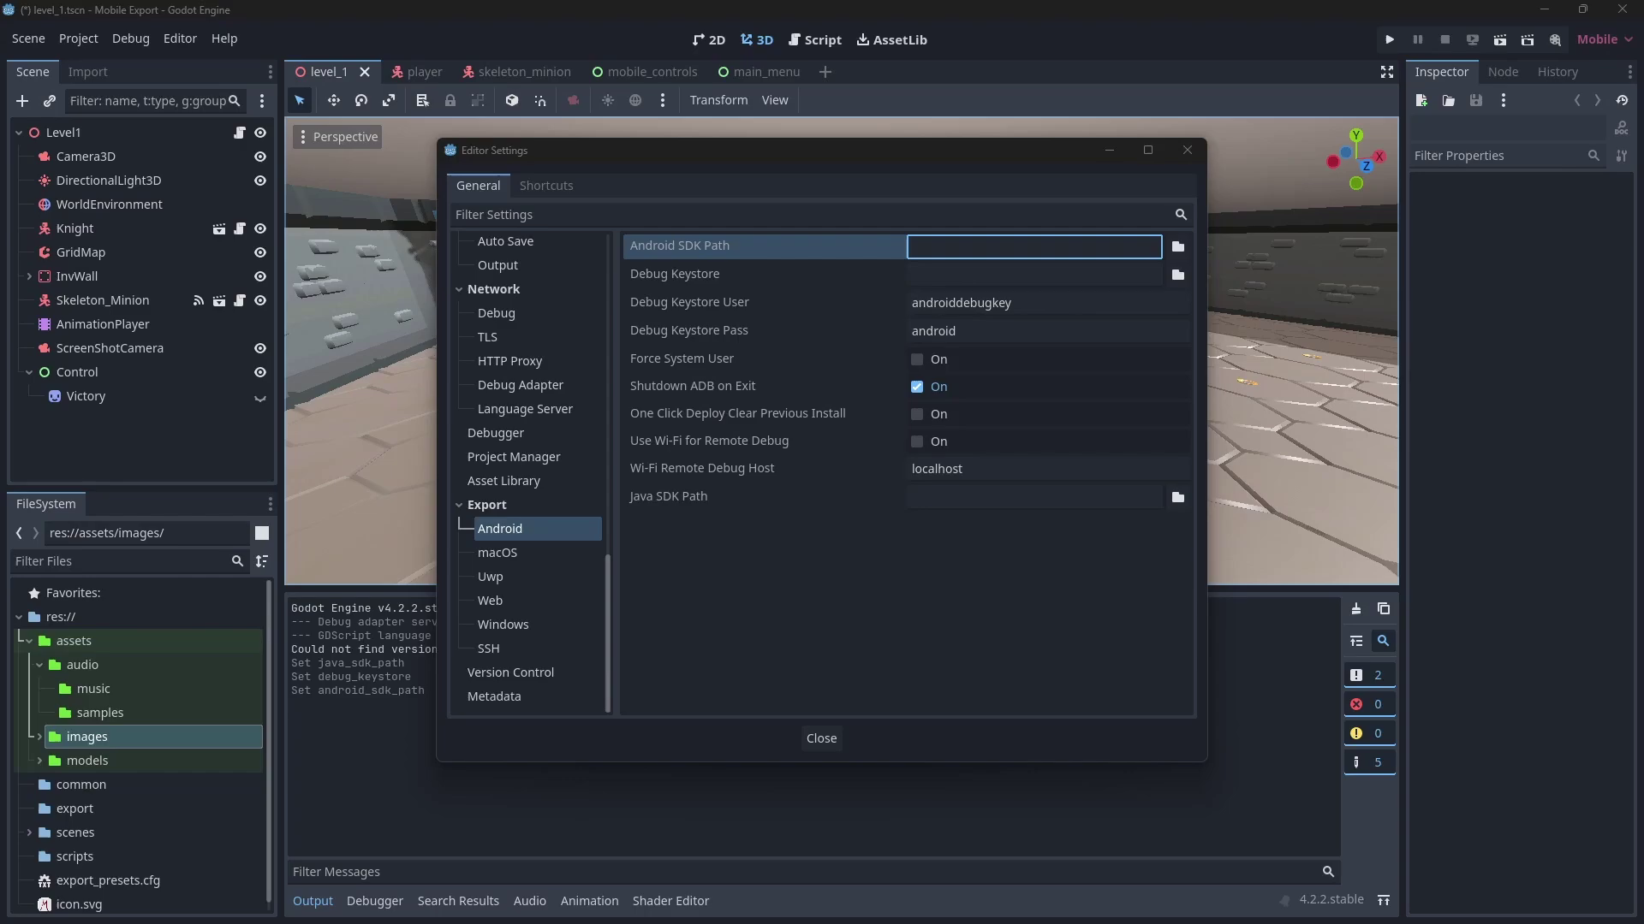
- Copy the %localappdata%\Android\Sdk path from File Explorer into Android SDK Path
{"action": "key", "text": "super+e"}
{"action": "left_click", "coordinate": [780, 360]}
{"action": "type", "text": "%localappdata"}
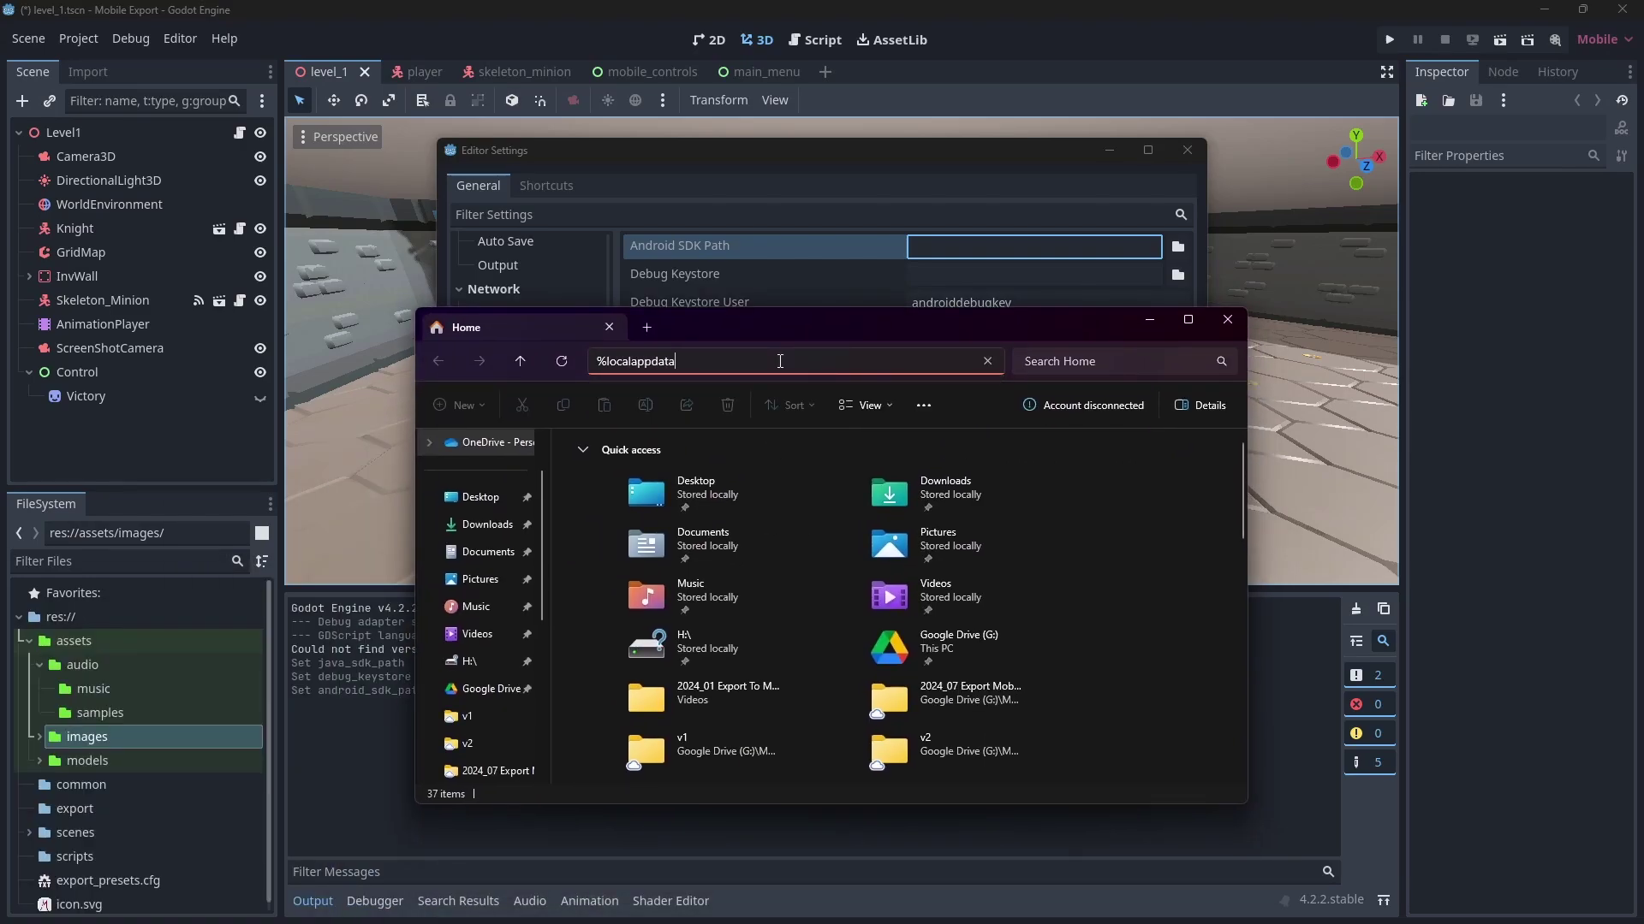
{"action": "key", "text": "Return"}
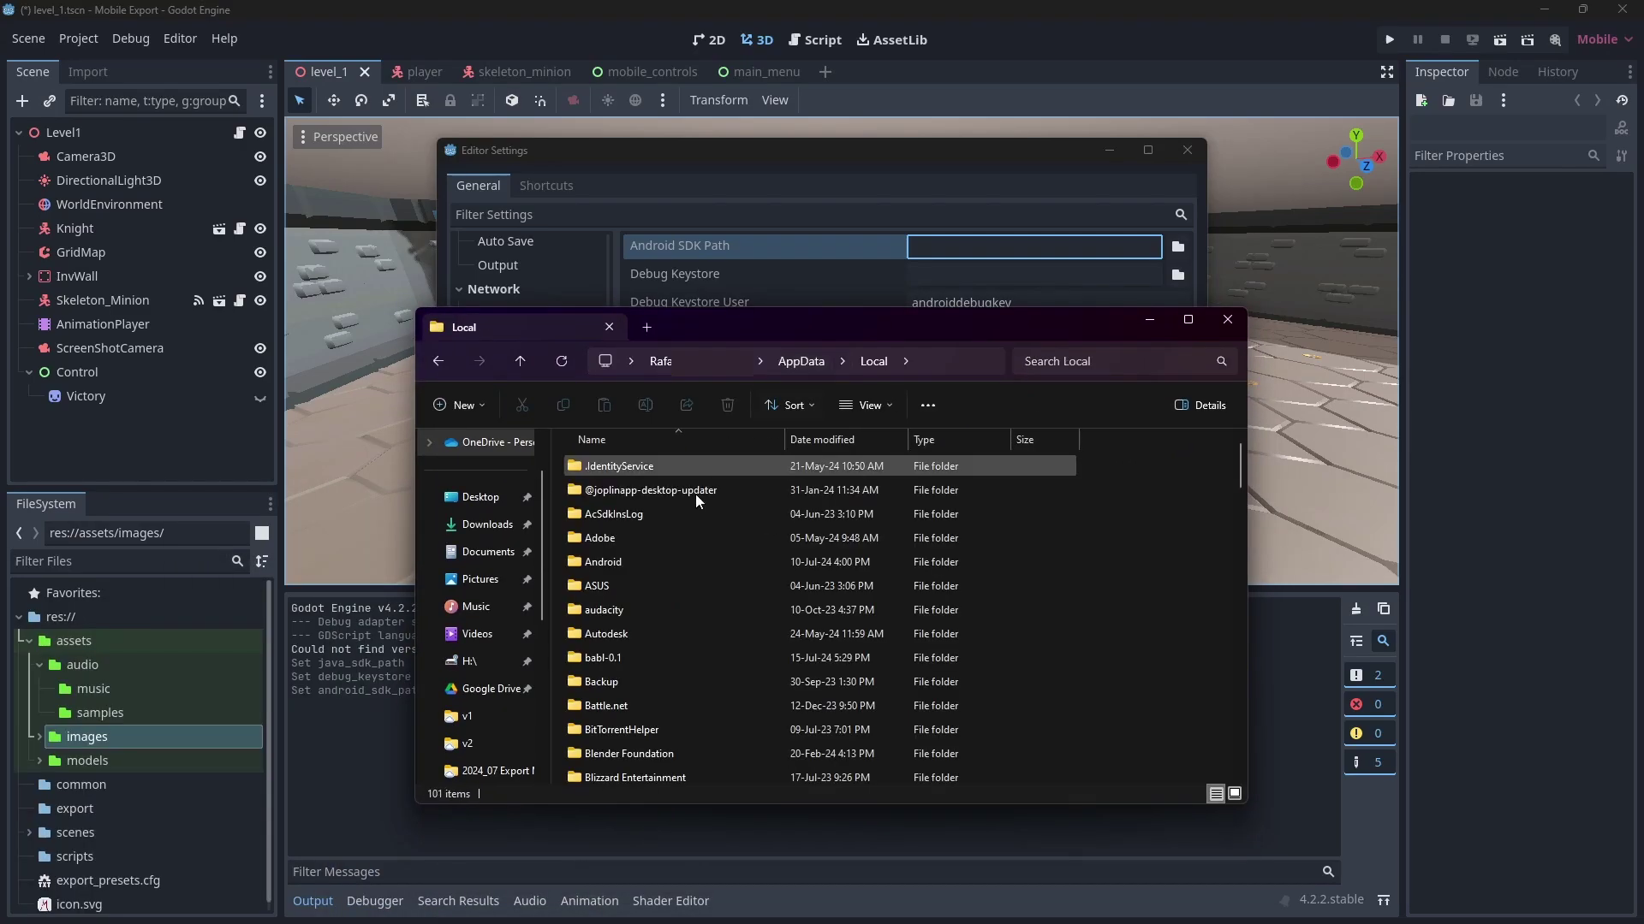
{"action": "double_click", "coordinate": [673, 557]}
{"action": "double_click", "coordinate": [634, 466]}
{"action": "left_click", "coordinate": [1001, 360]}
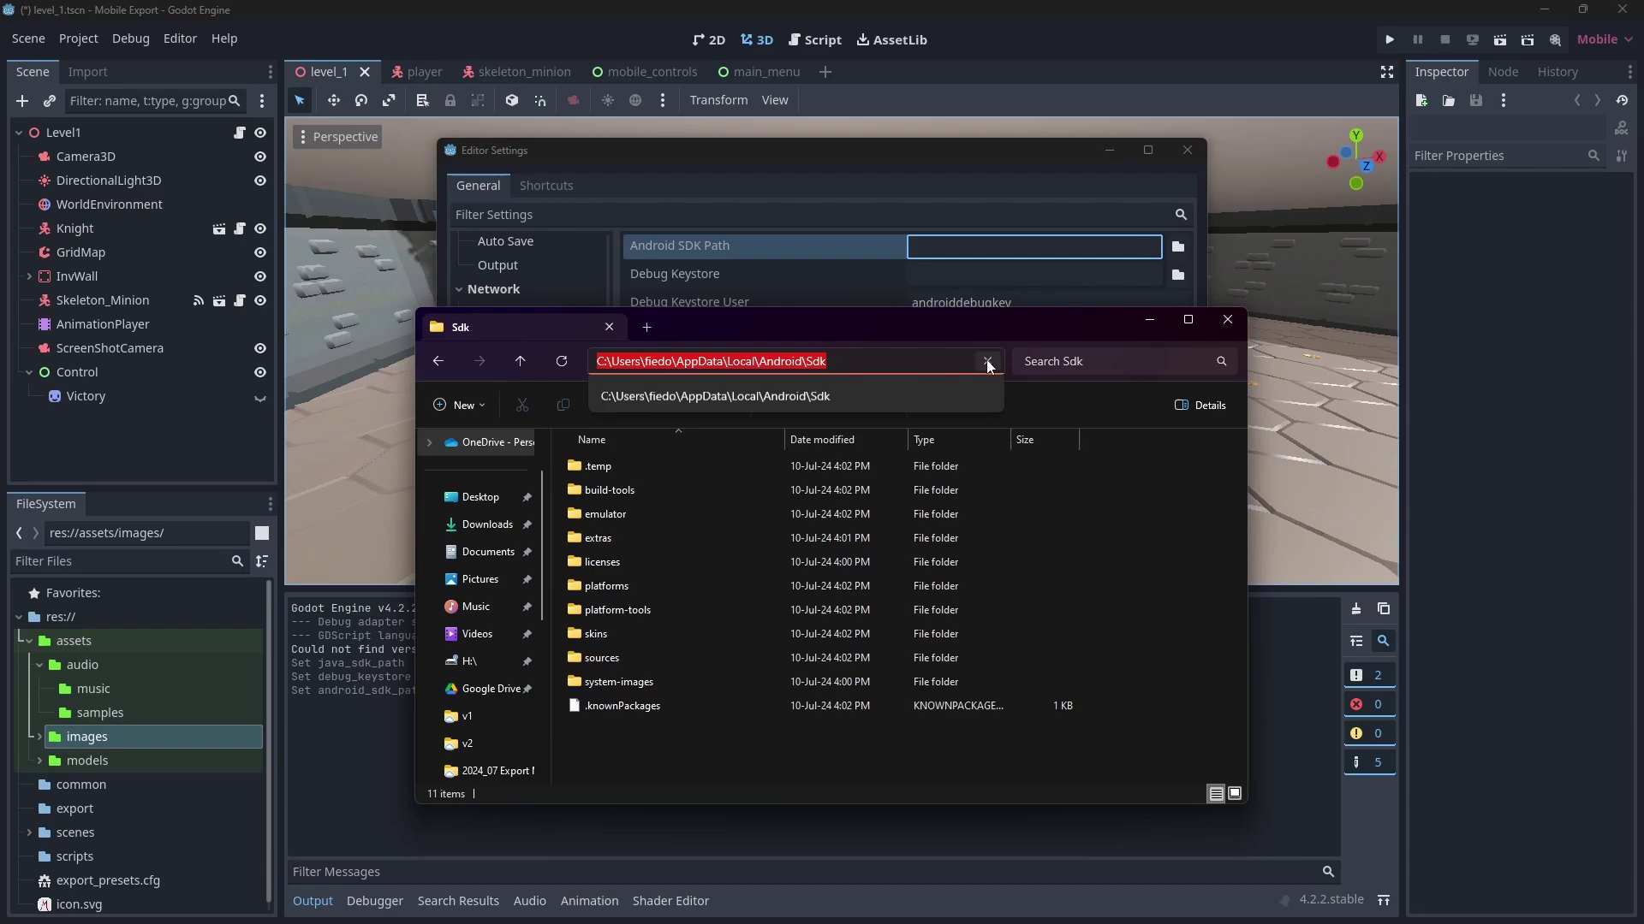
{"action": "left_click", "coordinate": [1228, 320]}
{"action": "type", "text": "C:\\Users\\fiedo\\AppData\\Local\\Android\\Sdk"}
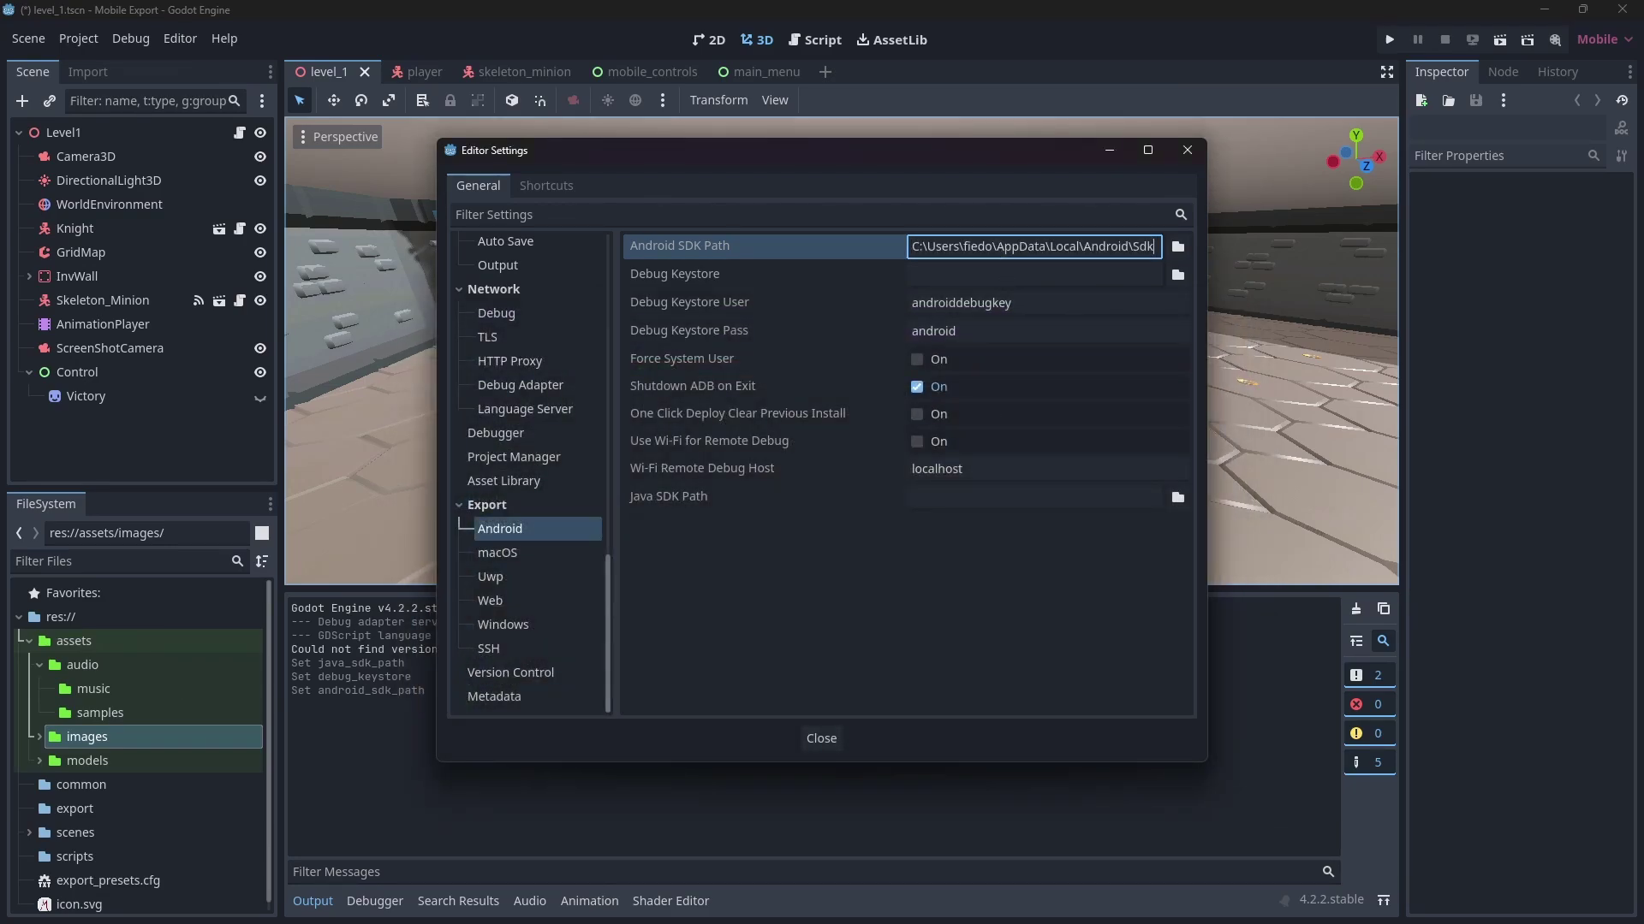
- Find the JDK bin folder with 'where javac' in Command Prompt and copy its path
{"action": "key", "text": "super"}
{"action": "type", "text": "comma"}
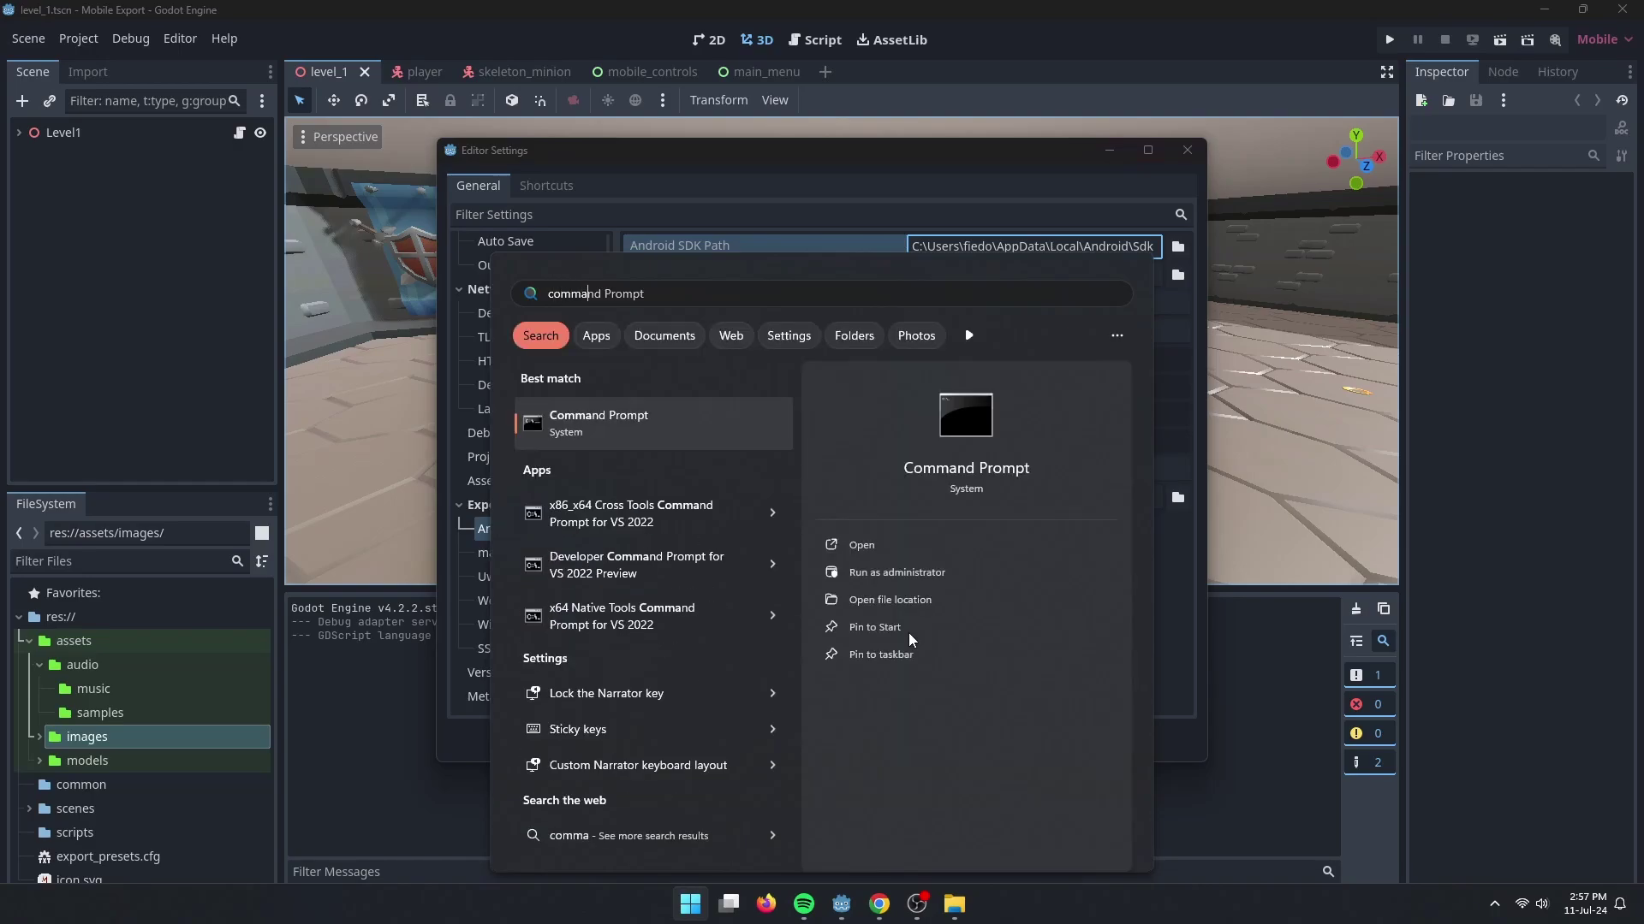
{"action": "key", "text": "Return"}
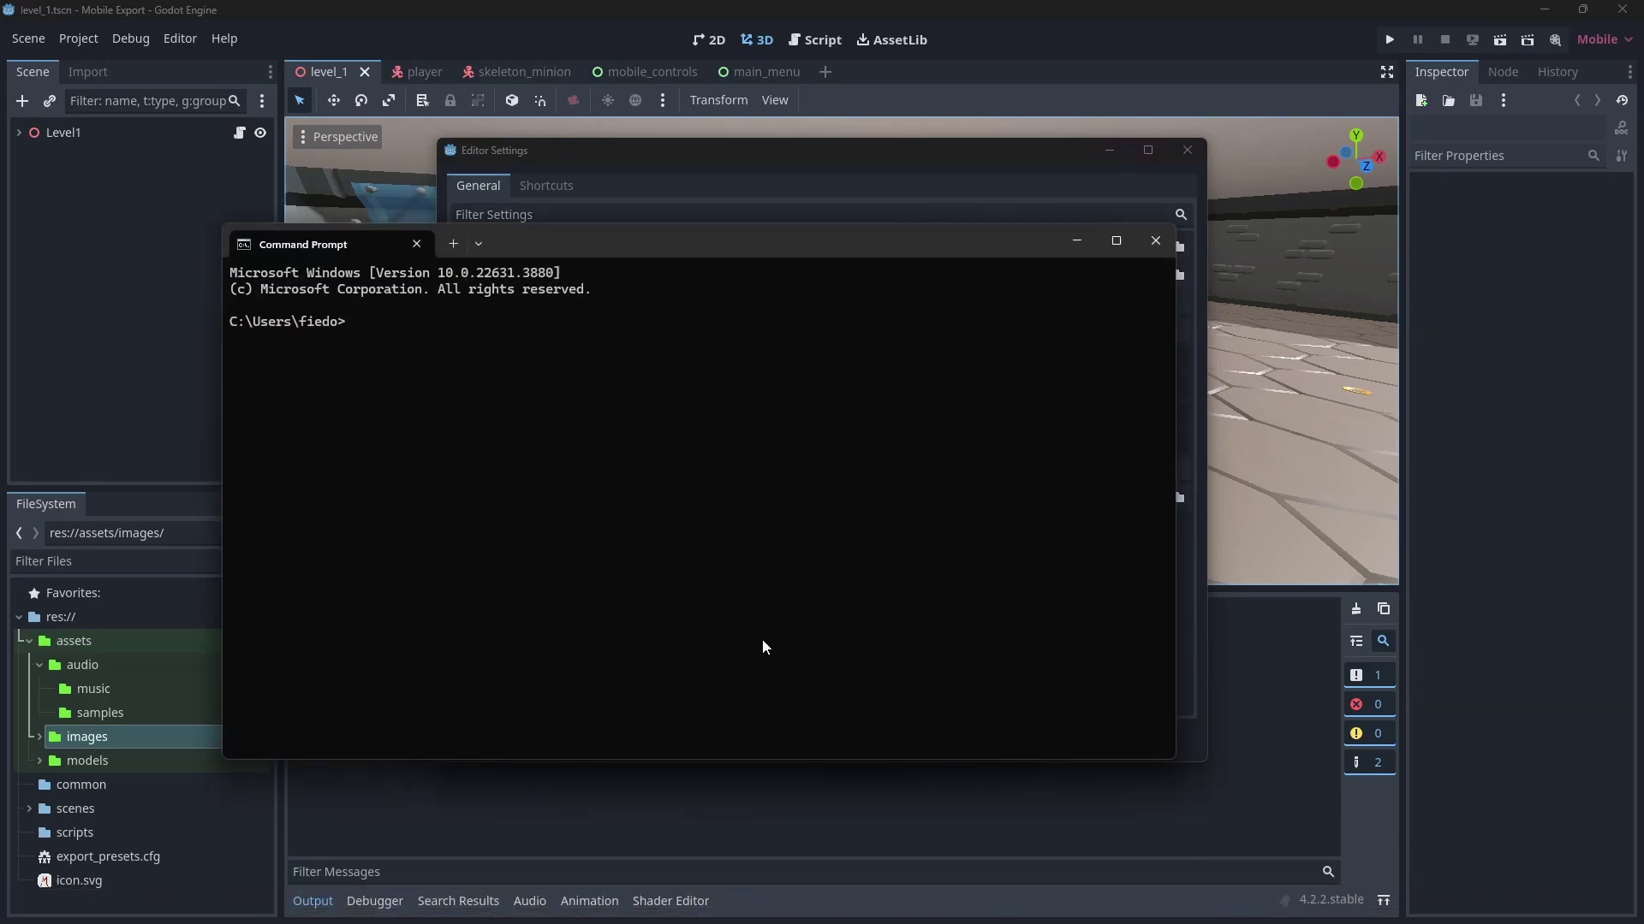
{"action": "type", "text": "where javac"}
{"action": "key", "text": "Return"}
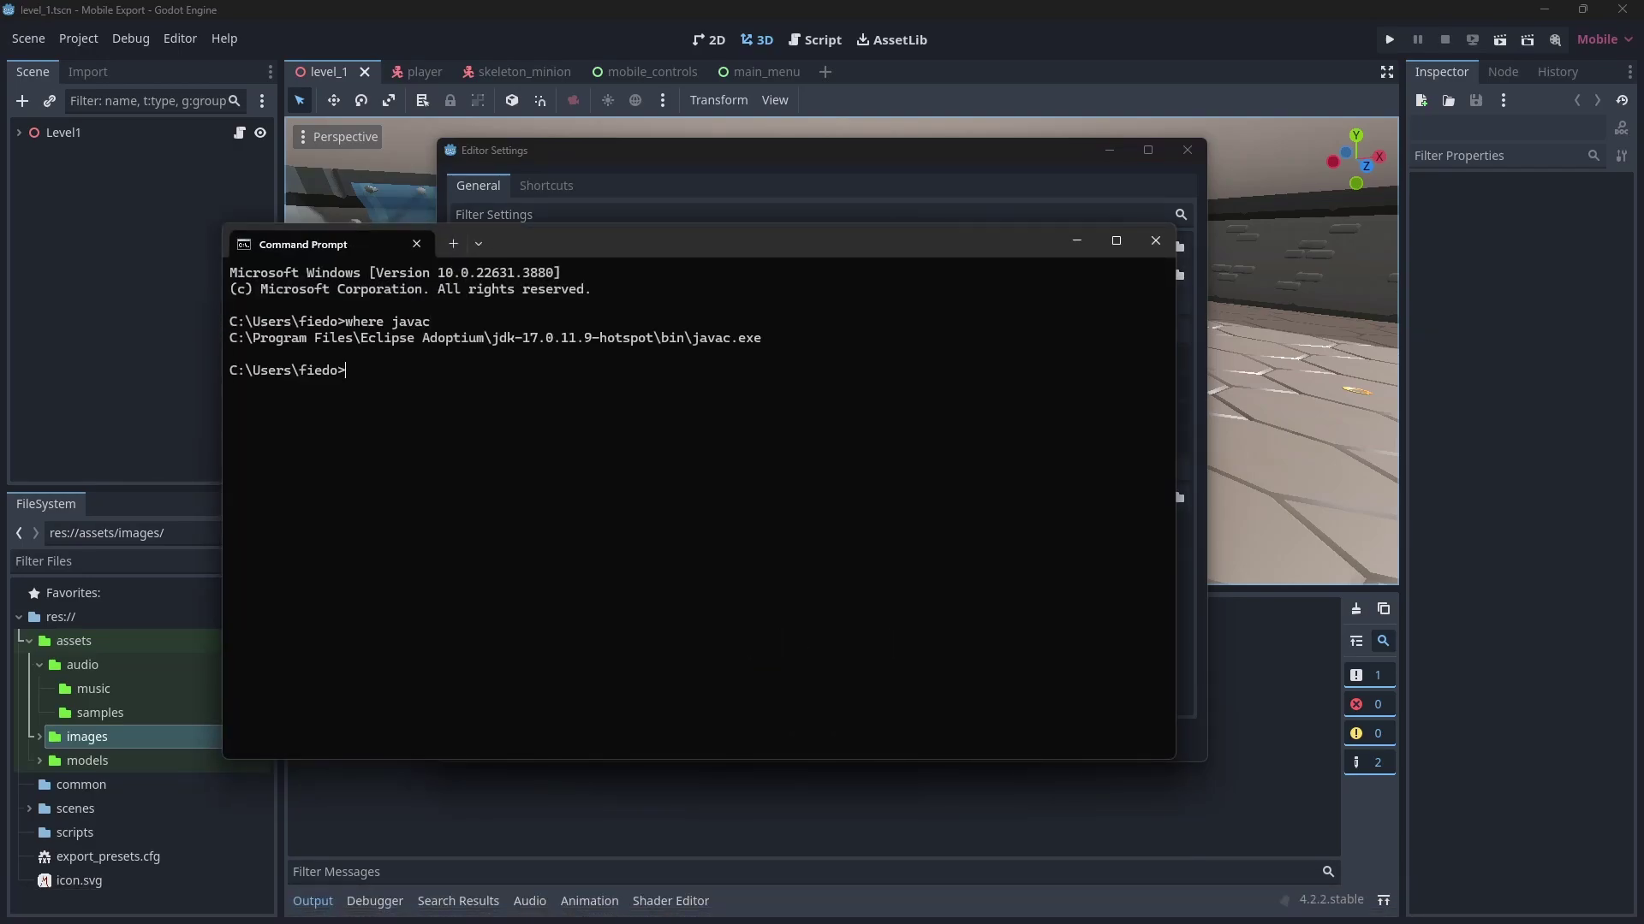
{"action": "left_click_drag", "start_coordinate": [687, 341], "coordinate": [230, 341]}
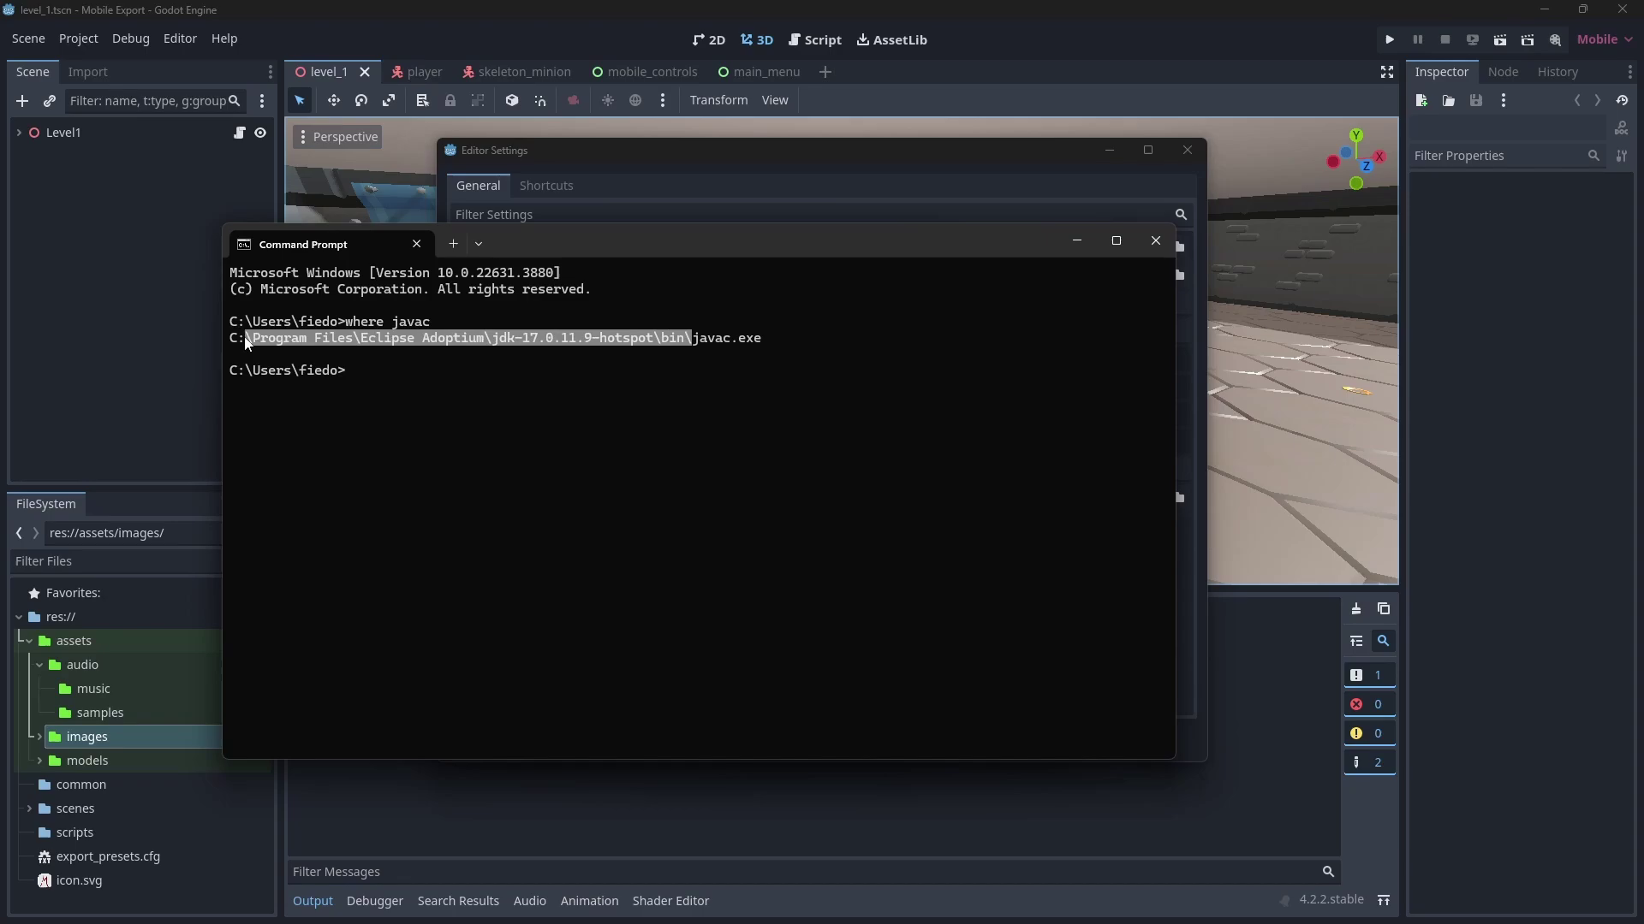
{"action": "key", "text": "ctrl+c"}
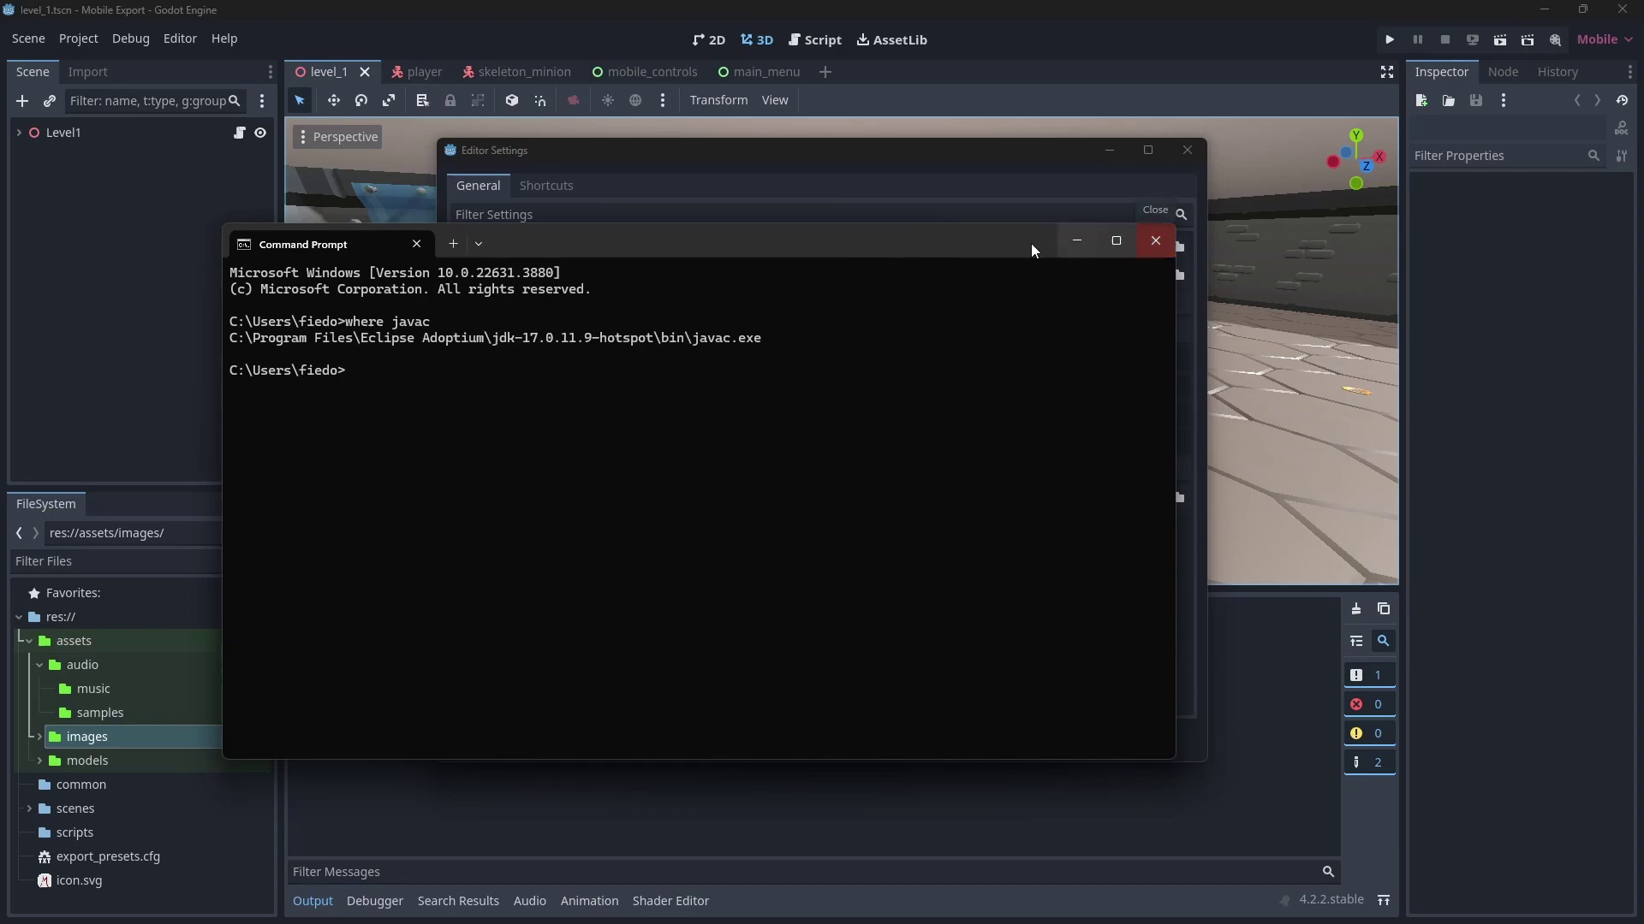
{"action": "left_click", "coordinate": [1154, 237]}
- Set the Debug Keystore setting to the JDK's debug.keystore file
{"action": "left_click", "coordinate": [1113, 276]}
{"action": "key", "text": "ctrl+v"}
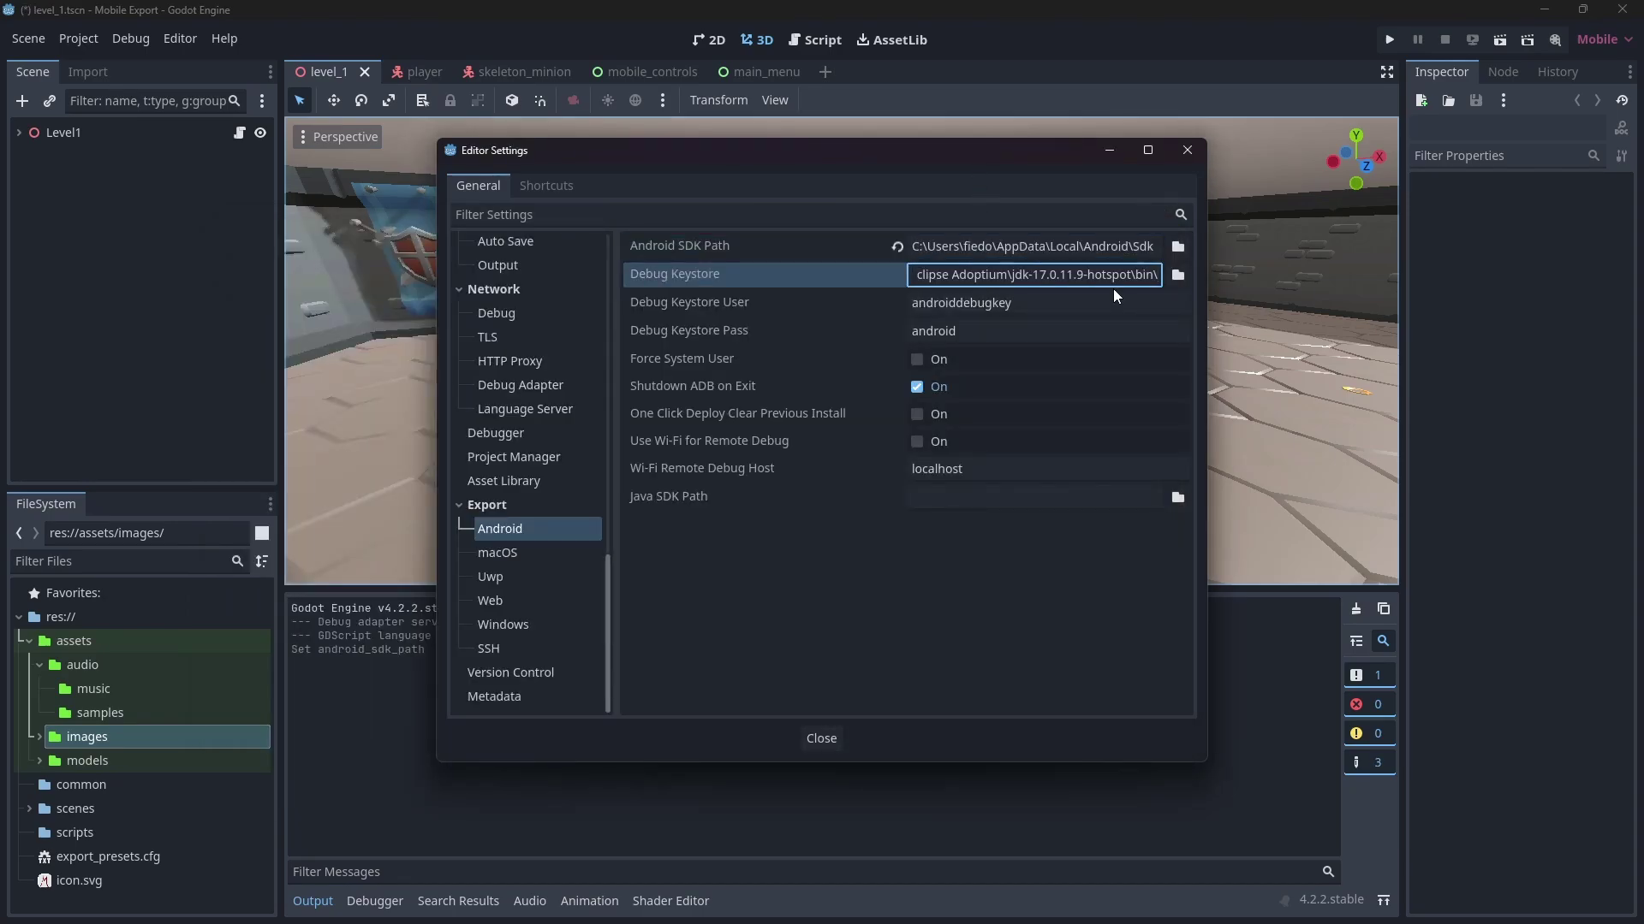
{"action": "left_click", "coordinate": [1178, 275]}
{"action": "left_click", "coordinate": [659, 276]}
{"action": "double_click", "coordinate": [656, 270]}
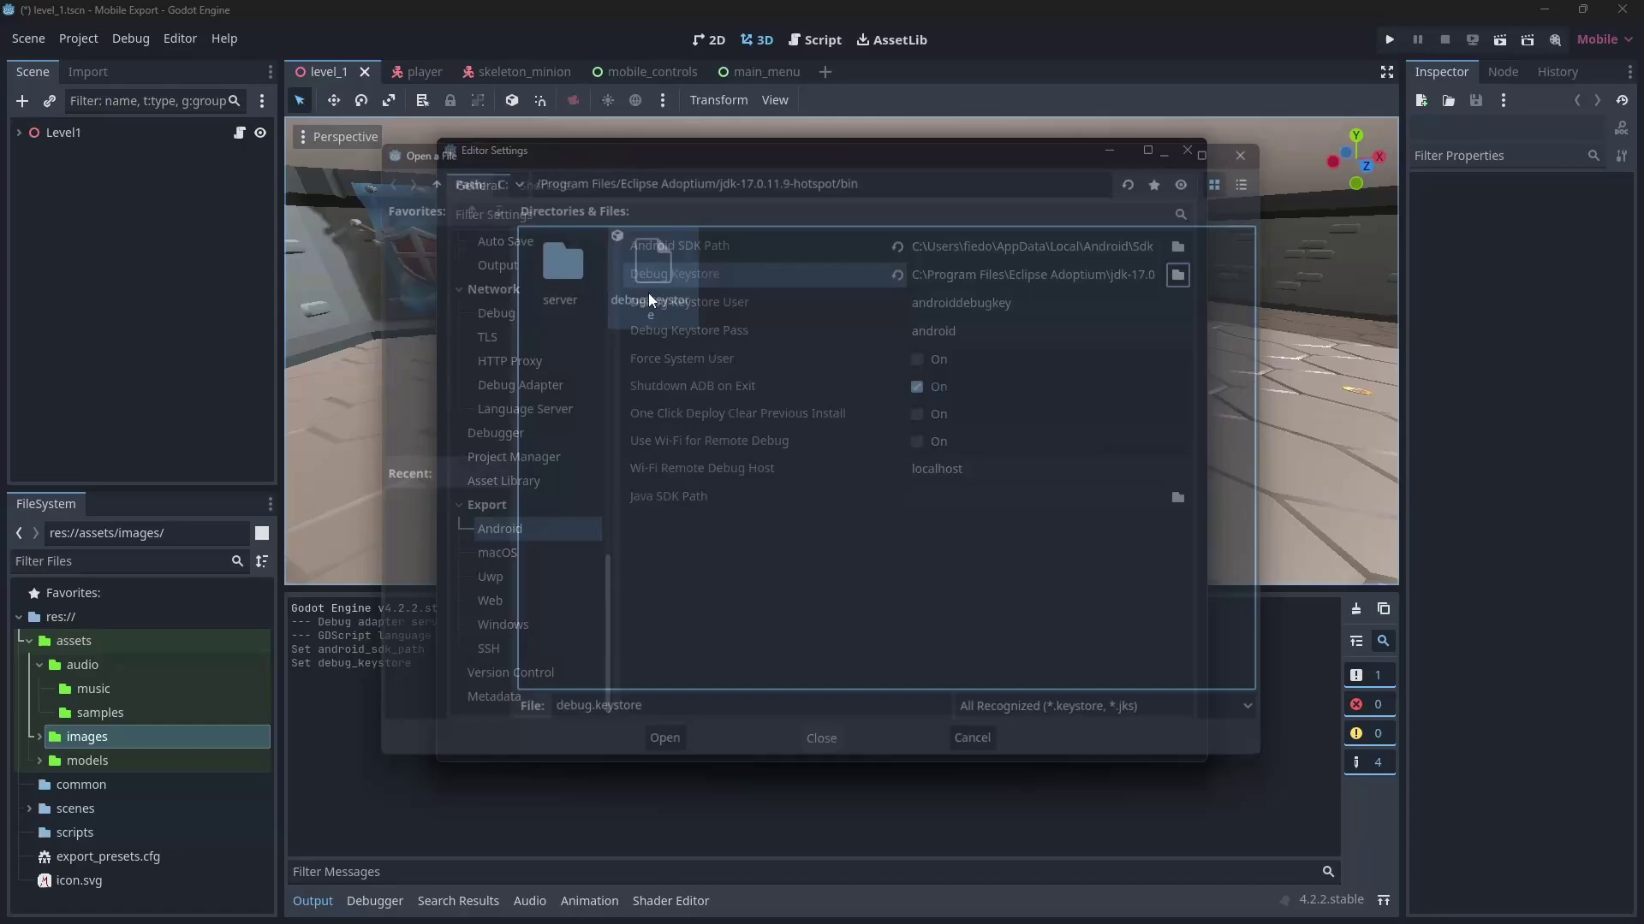
- Set Java SDK Path to the Adoptium JDK root folder and close the editor settings
{"action": "left_click", "coordinate": [1036, 498]}
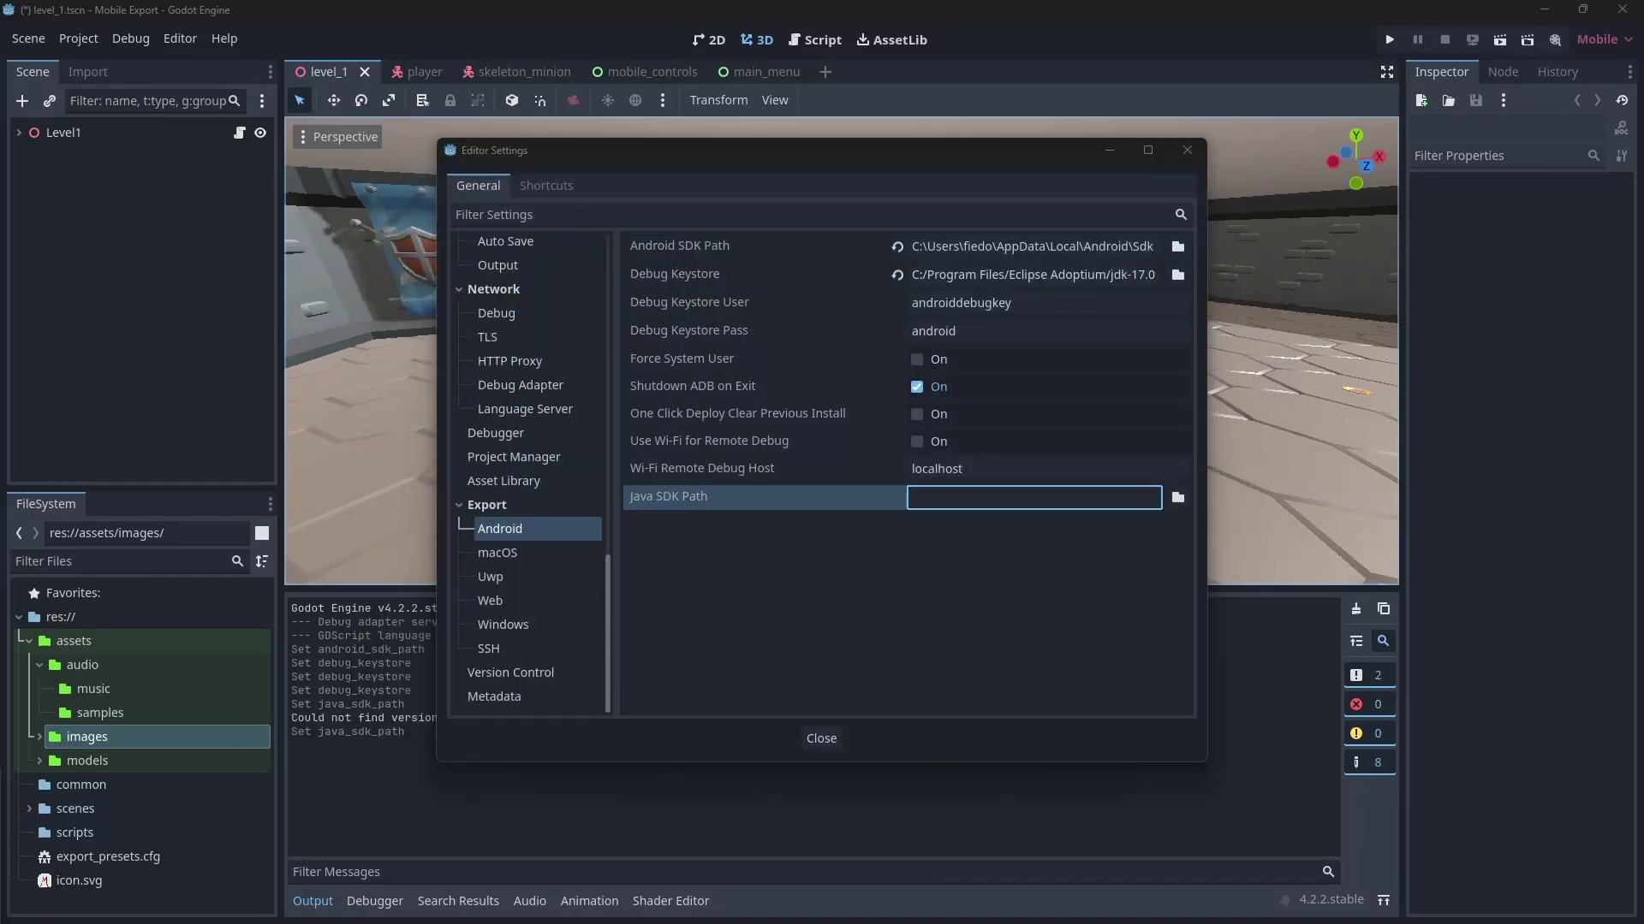
{"action": "left_click", "coordinate": [163, 835]}
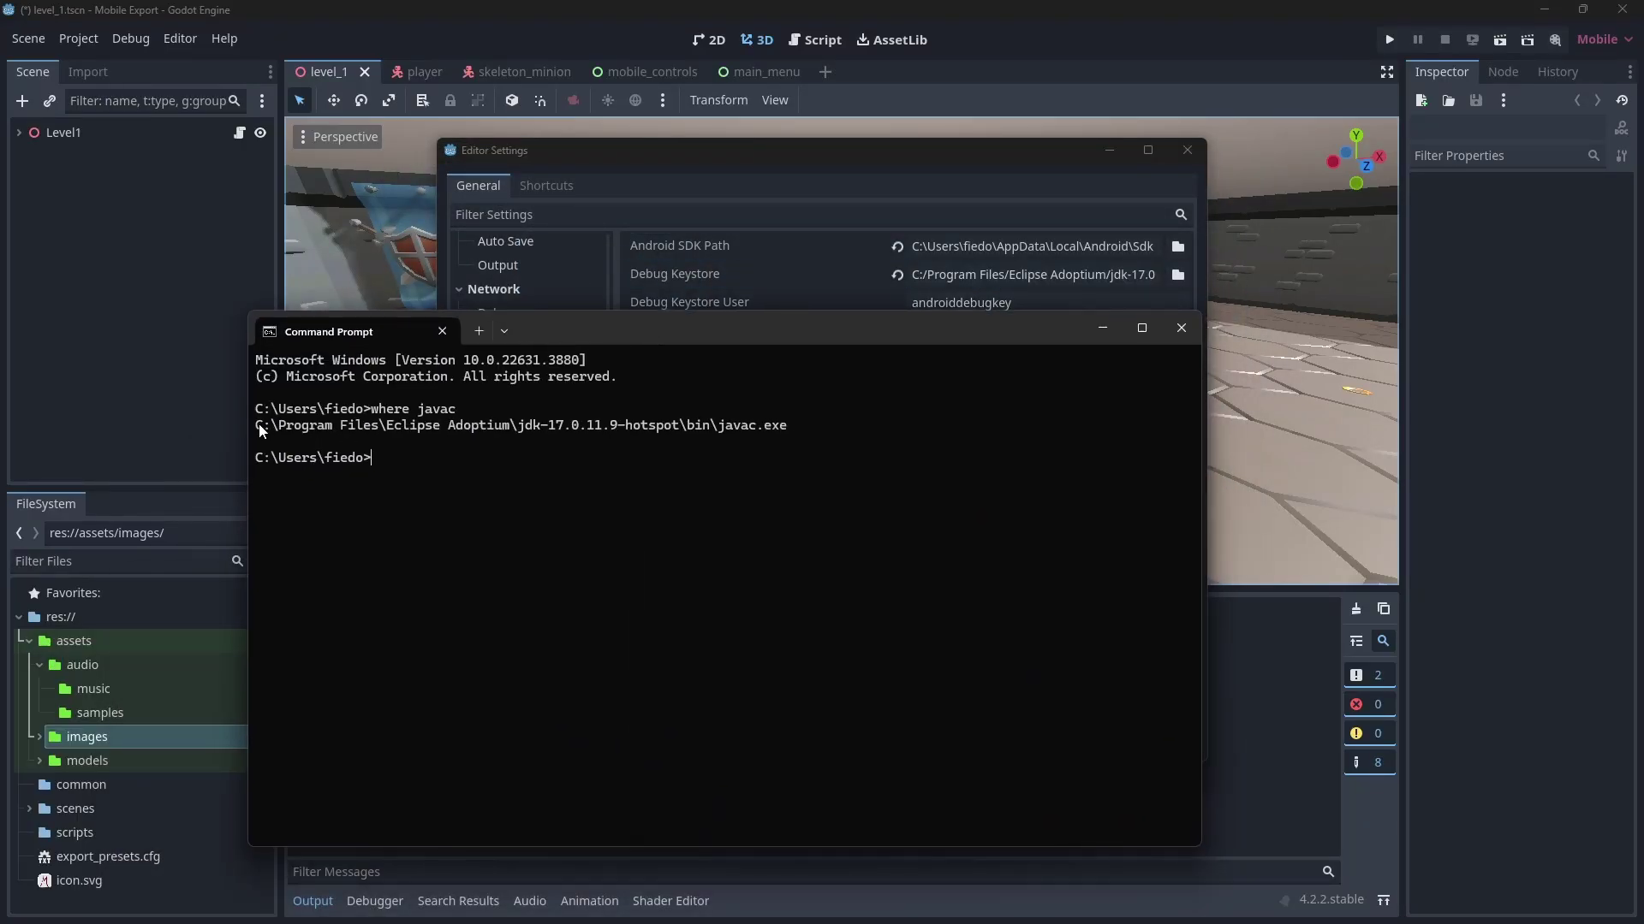
{"action": "left_click_drag", "start_coordinate": [261, 430], "coordinate": [670, 437]}
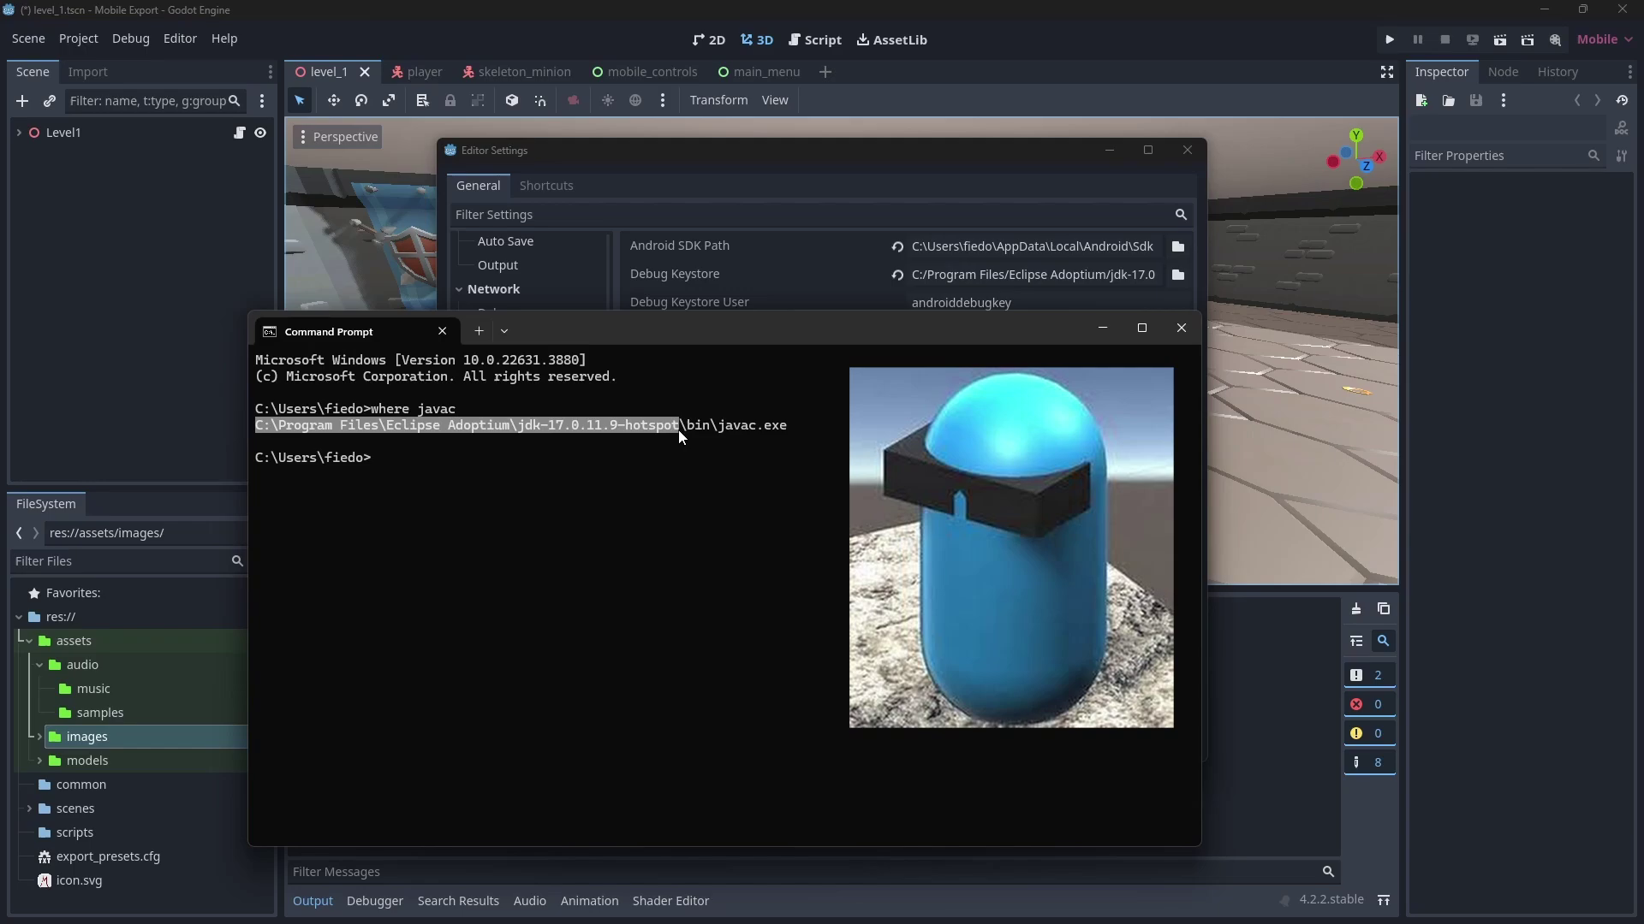
{"action": "key", "text": "ctrl+c"}
{"action": "left_click", "coordinate": [1182, 328]}
{"action": "key", "text": "ctrl+v"}
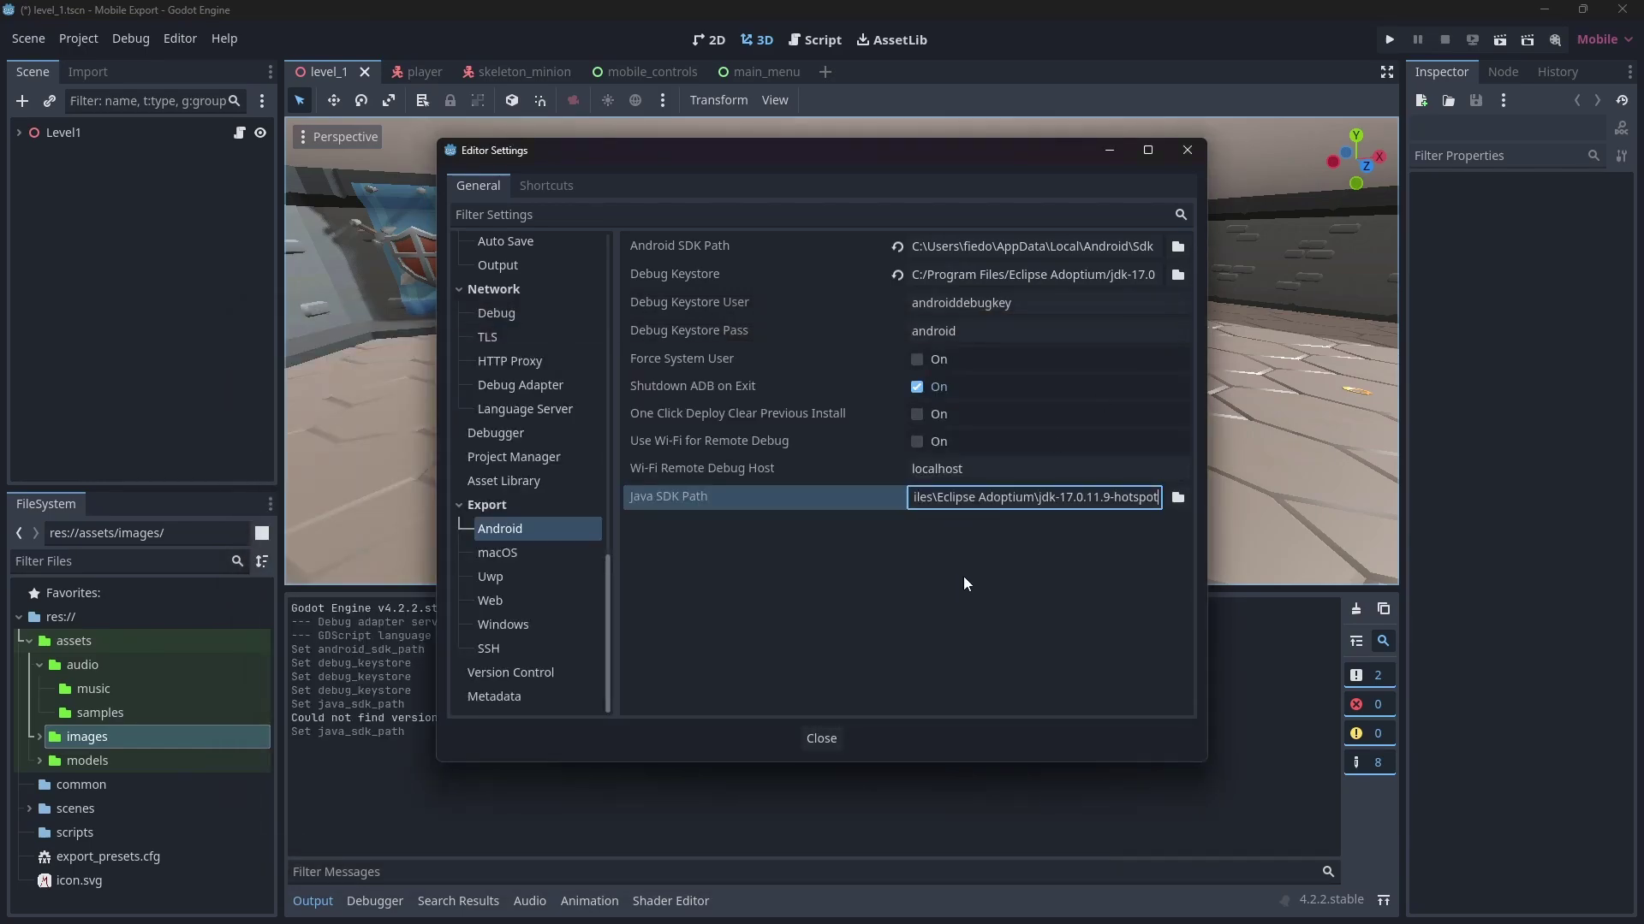
{"action": "left_click", "coordinate": [821, 738]}
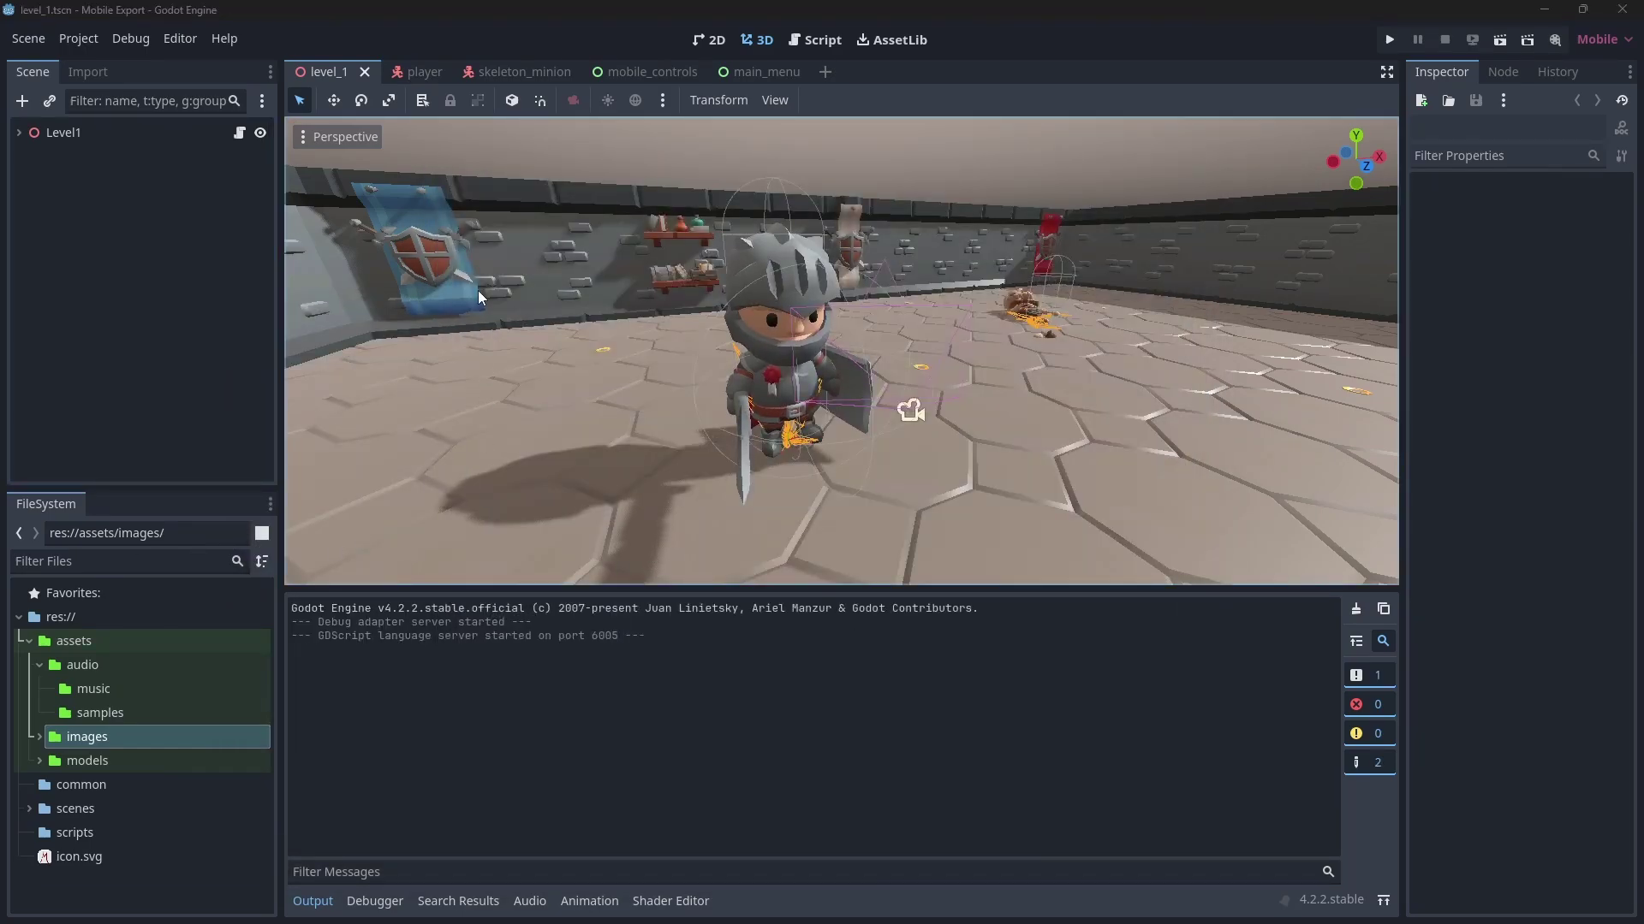
- Add an Android (Runnable) preset from Project > Export
{"action": "left_click", "coordinate": [78, 46]}
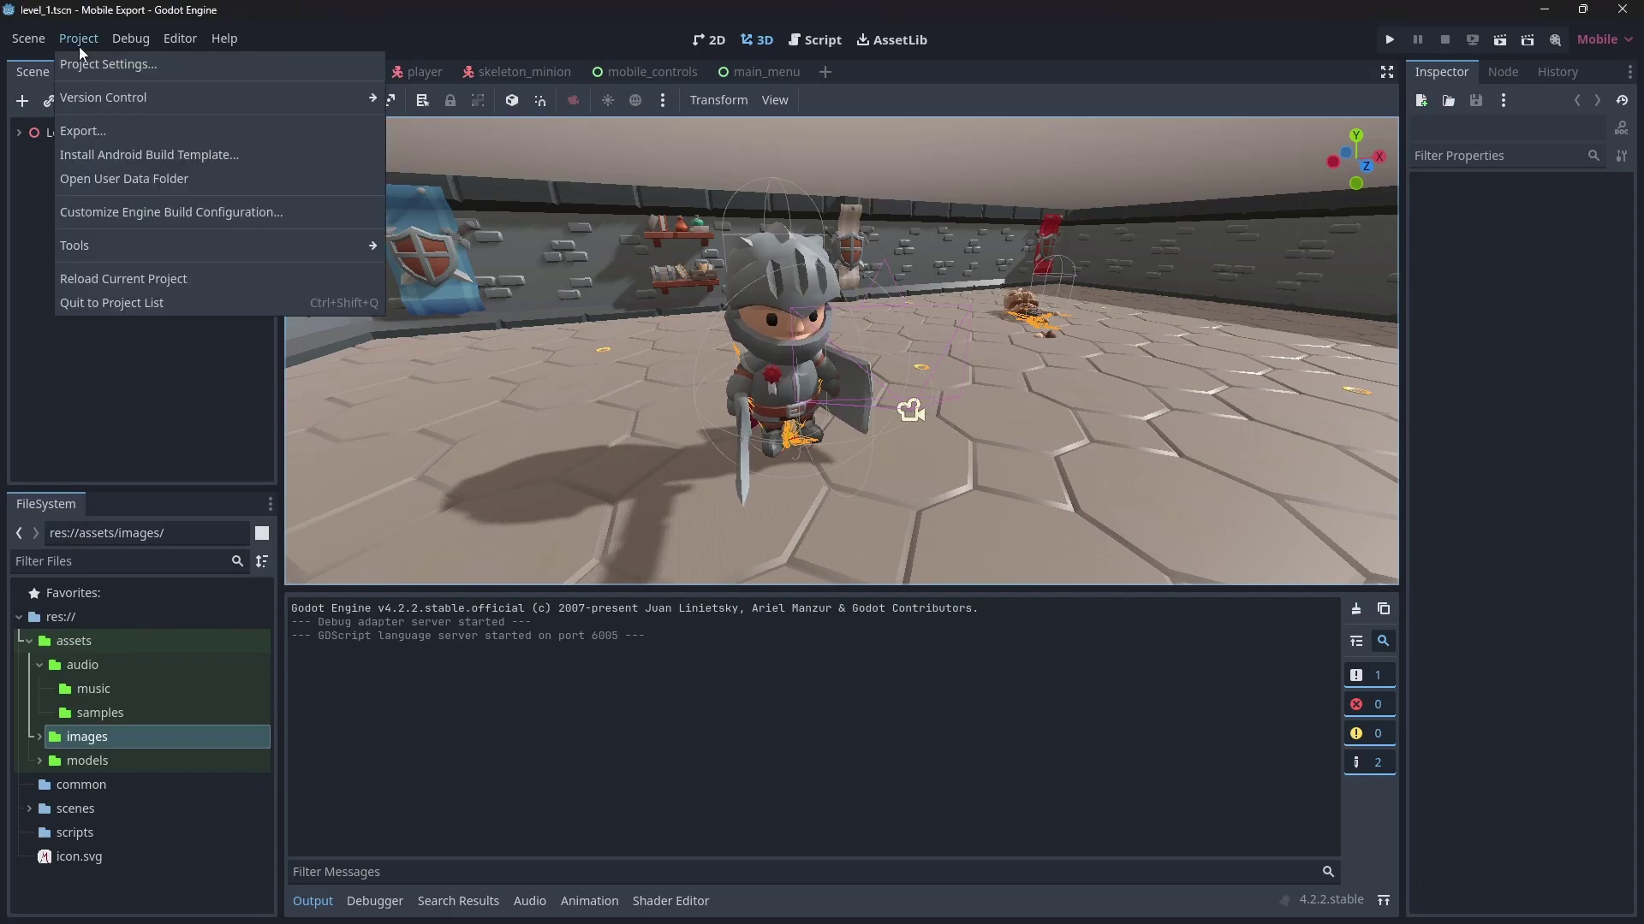
{"action": "left_click", "coordinate": [105, 128]}
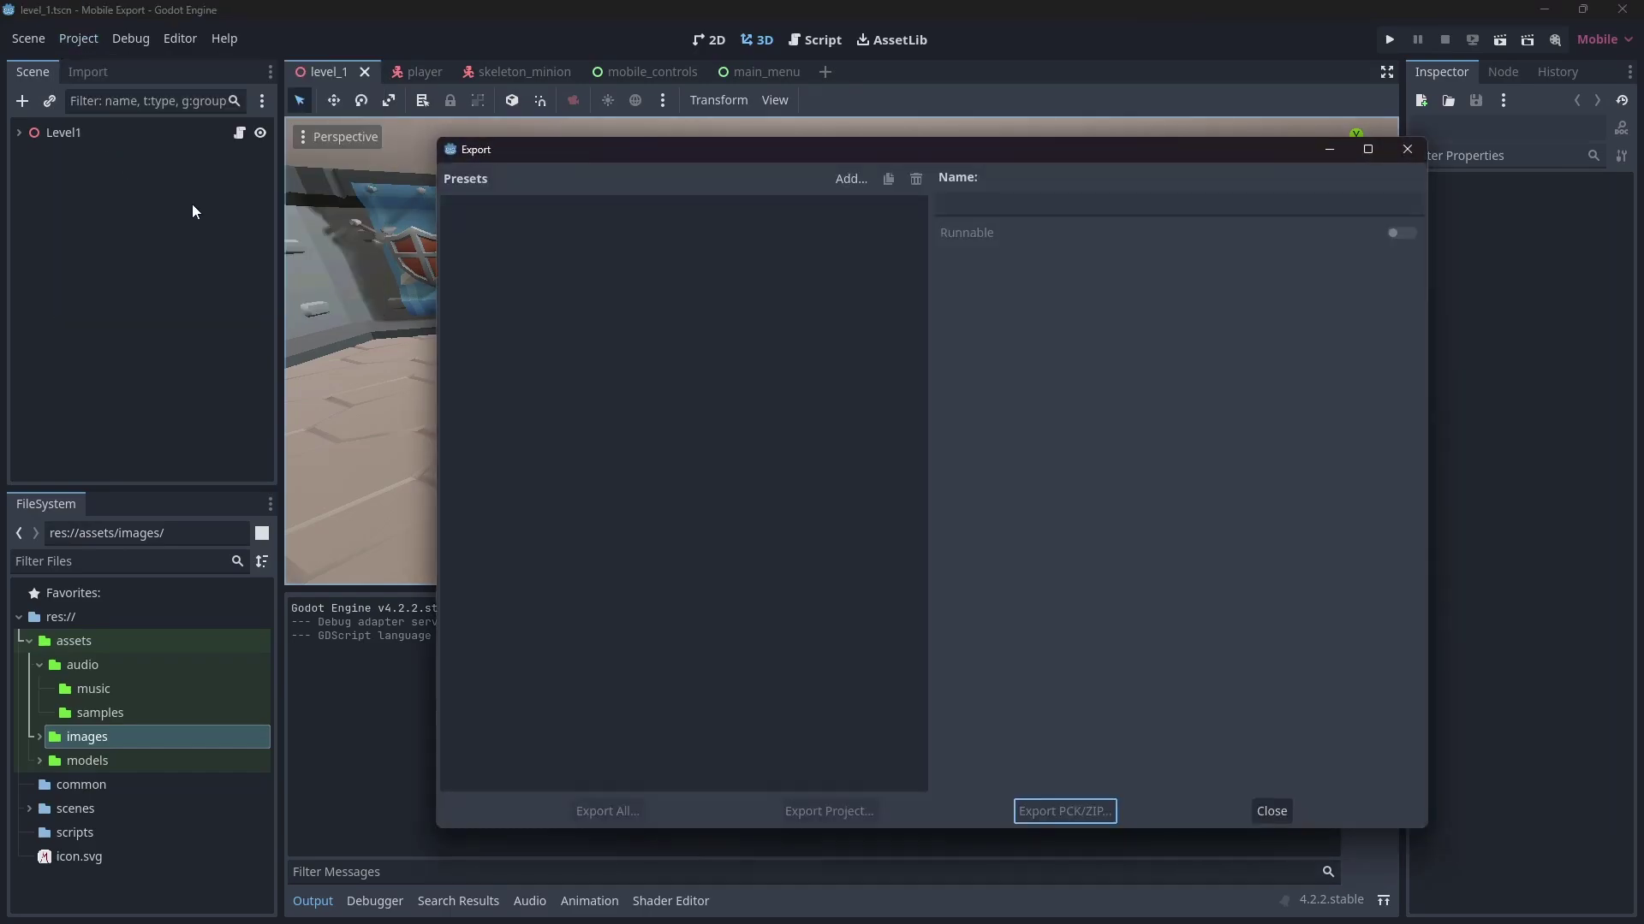
{"action": "left_click", "coordinate": [852, 179]}
{"action": "left_click", "coordinate": [878, 213]}
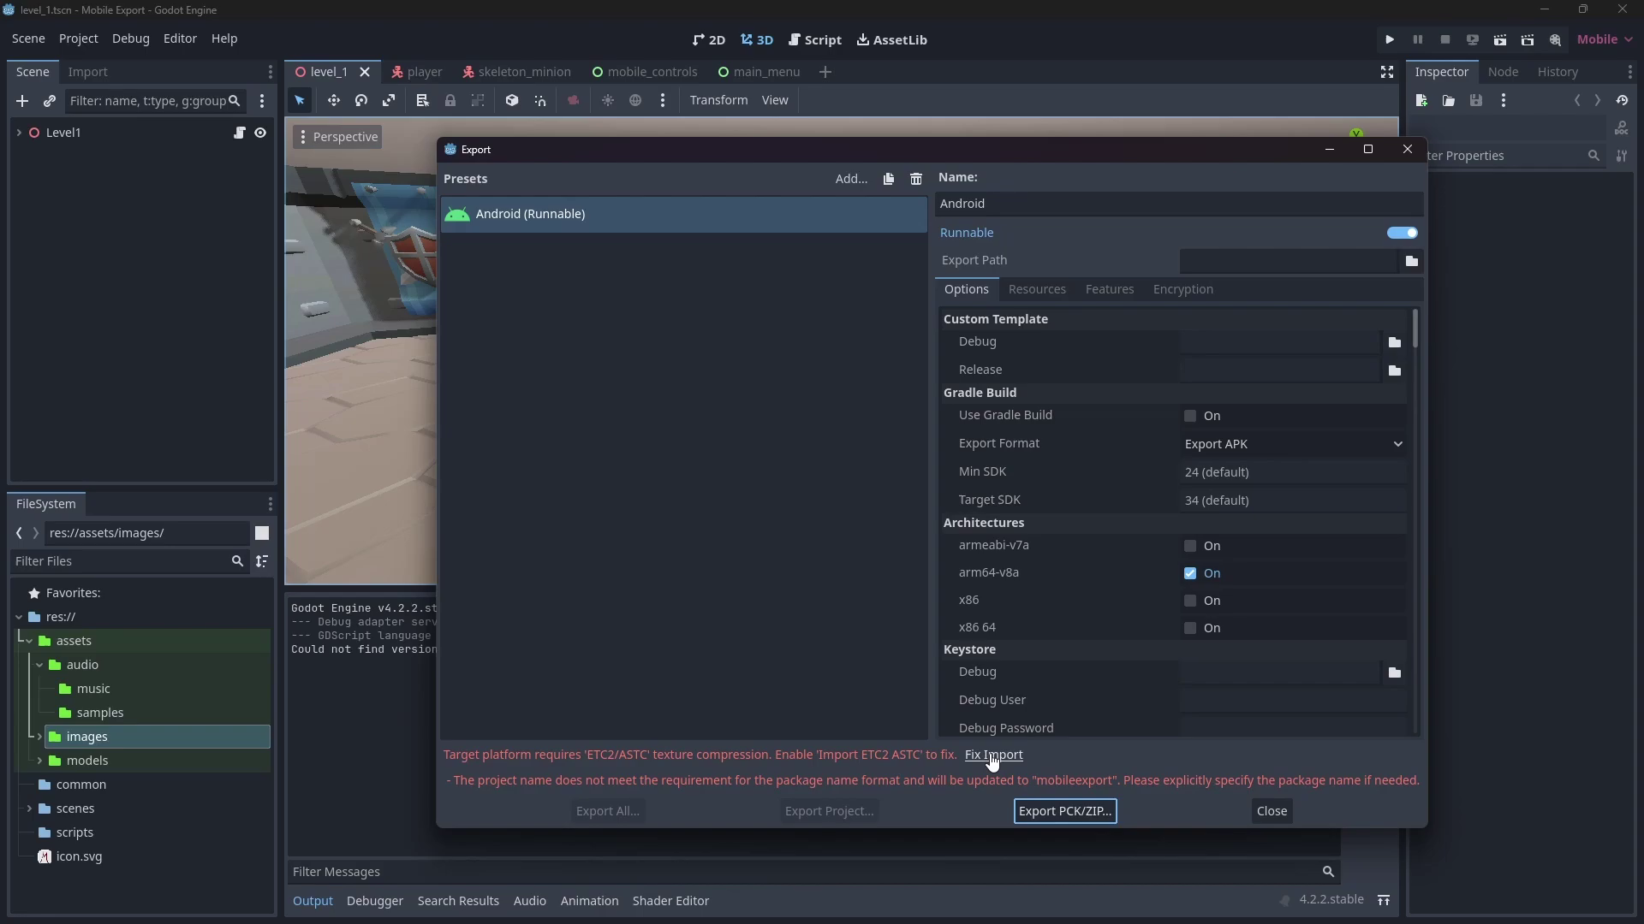
- Fix the ETC2/ASTC texture import and replace the package unique name with one ending in .mobiletutorial
{"action": "left_click", "coordinate": [993, 757]}
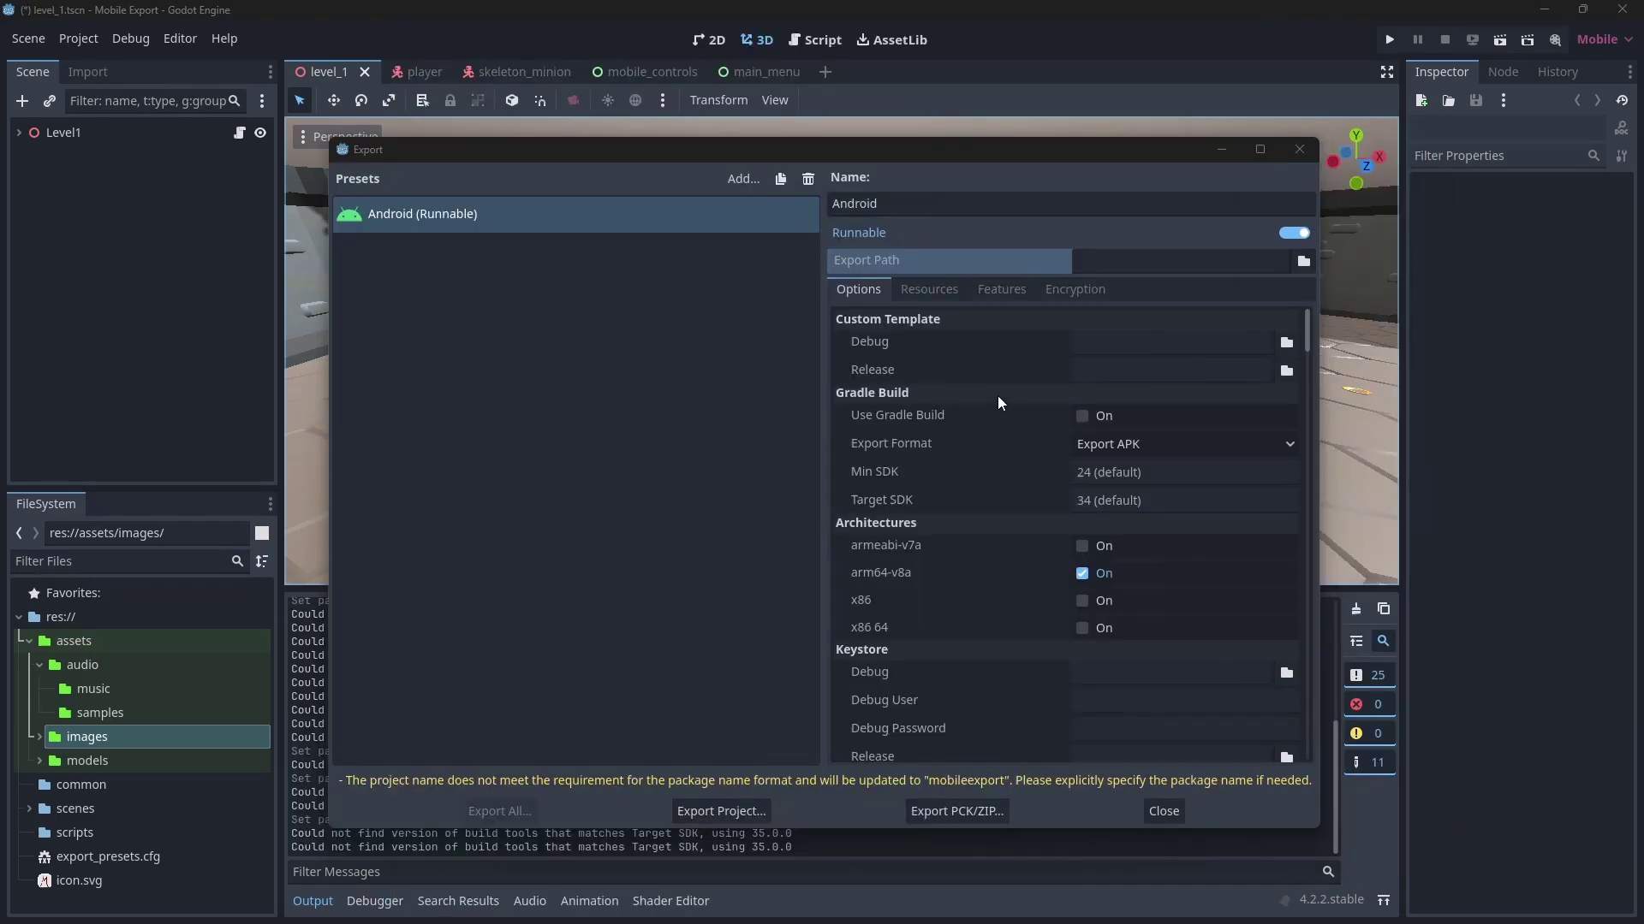
{"action": "scroll", "coordinate": [998, 395], "scroll_direction": "down", "scroll_amount": 3}
{"action": "scroll", "coordinate": [1003, 399], "scroll_direction": "down", "scroll_amount": 2}
{"action": "scroll", "coordinate": [1005, 403], "scroll_direction": "down", "scroll_amount": 4}
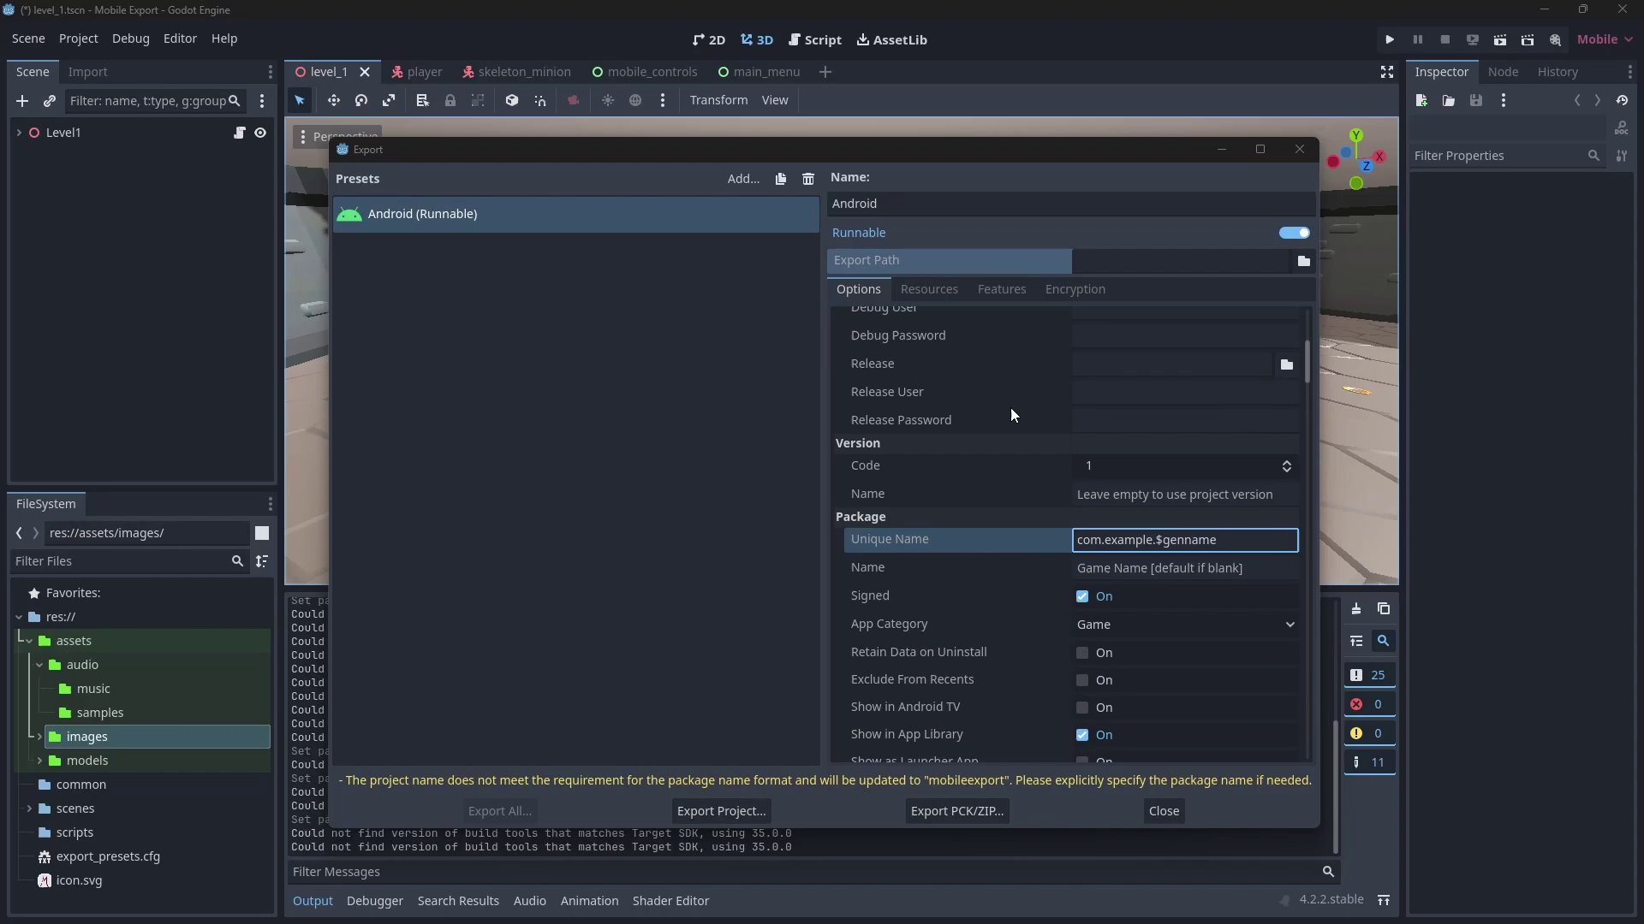
{"action": "triple_click", "coordinate": [1245, 544]}
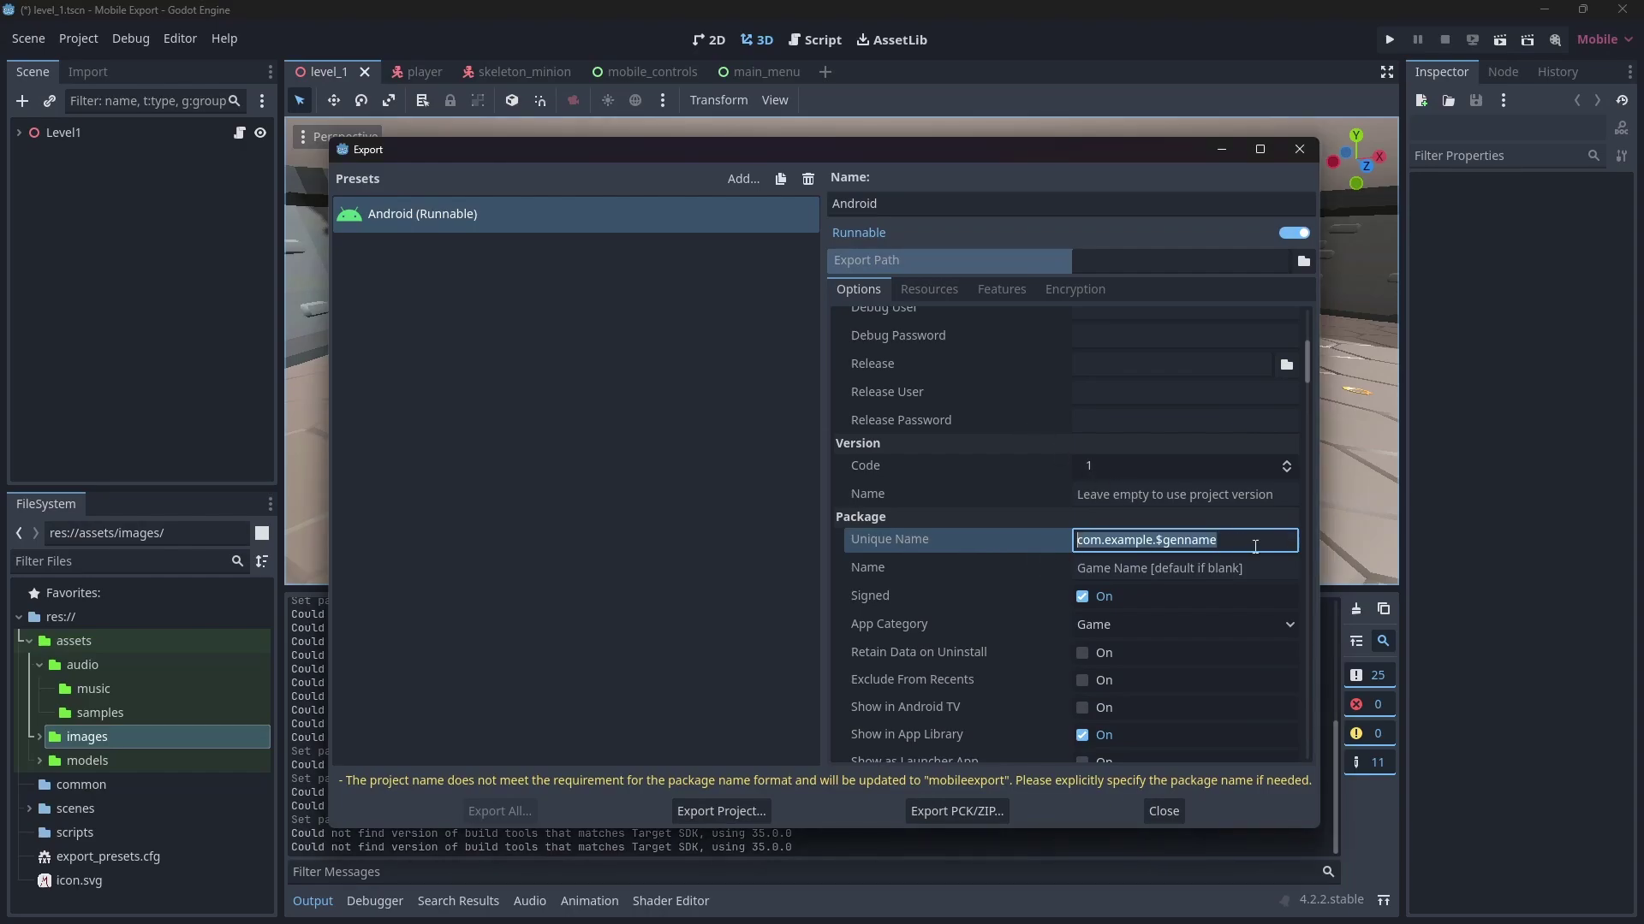
{"action": "type", "text": "rafafiedo"}
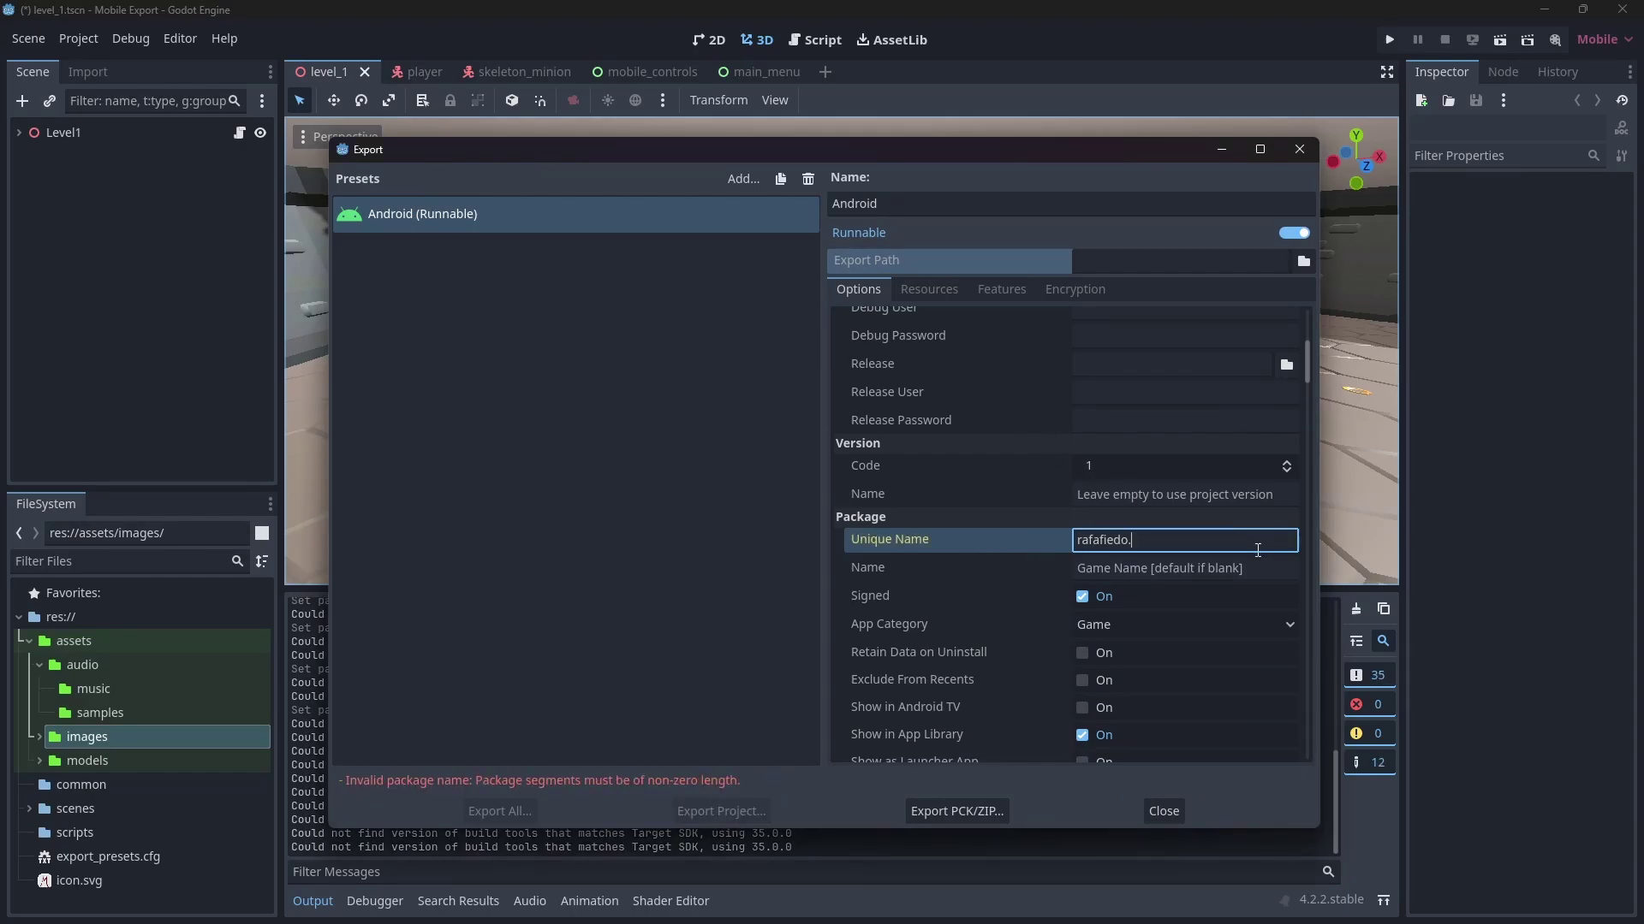
{"action": "type", "text": ".mobiletutorial"}
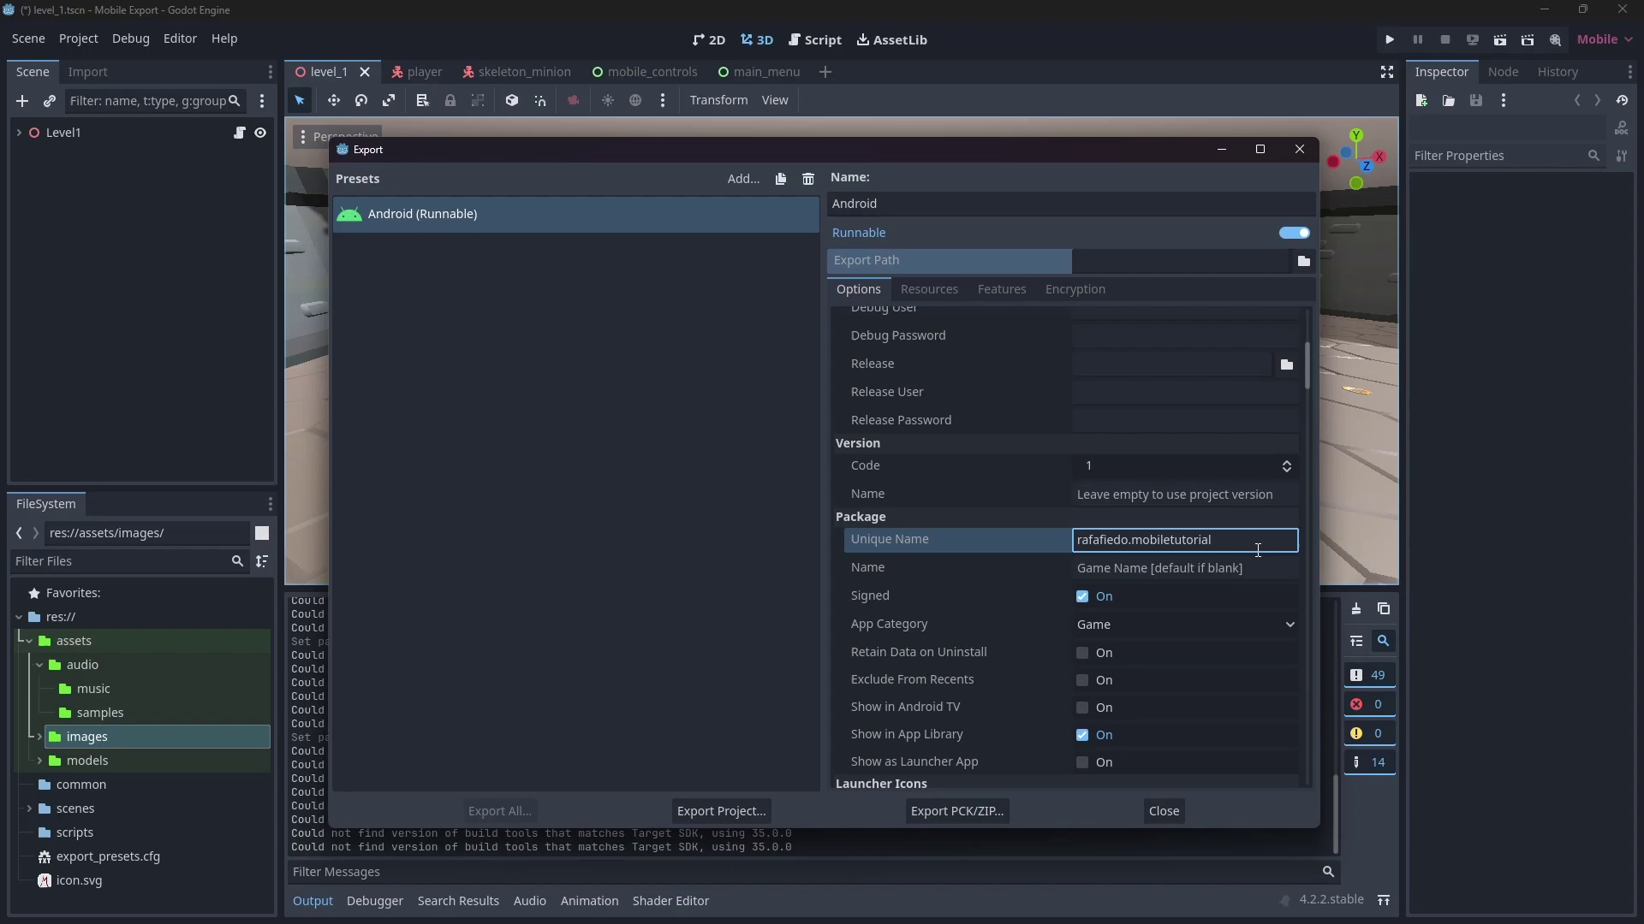
- Set the export path to a new 'export' folder as mobile.apk and export the project
{"action": "left_click", "coordinate": [1303, 261]}
{"action": "type", "text": "mobile"}
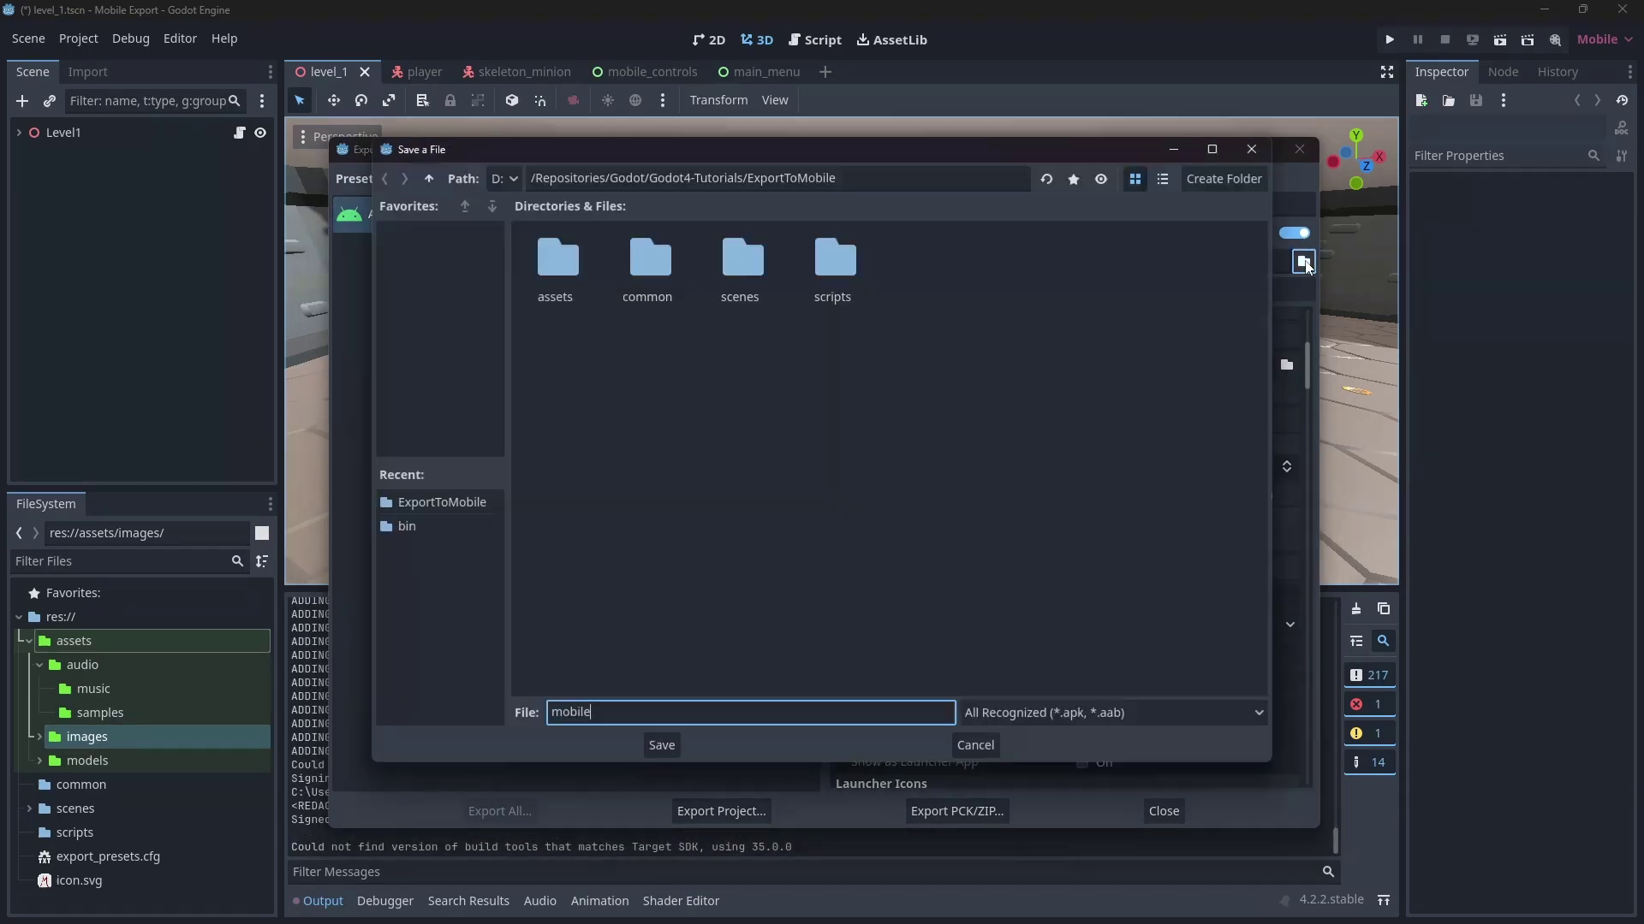
{"action": "right_click", "coordinate": [752, 492]}
{"action": "left_click", "coordinate": [870, 499]}
{"action": "type", "text": "export"}
{"action": "key", "text": "Return"}
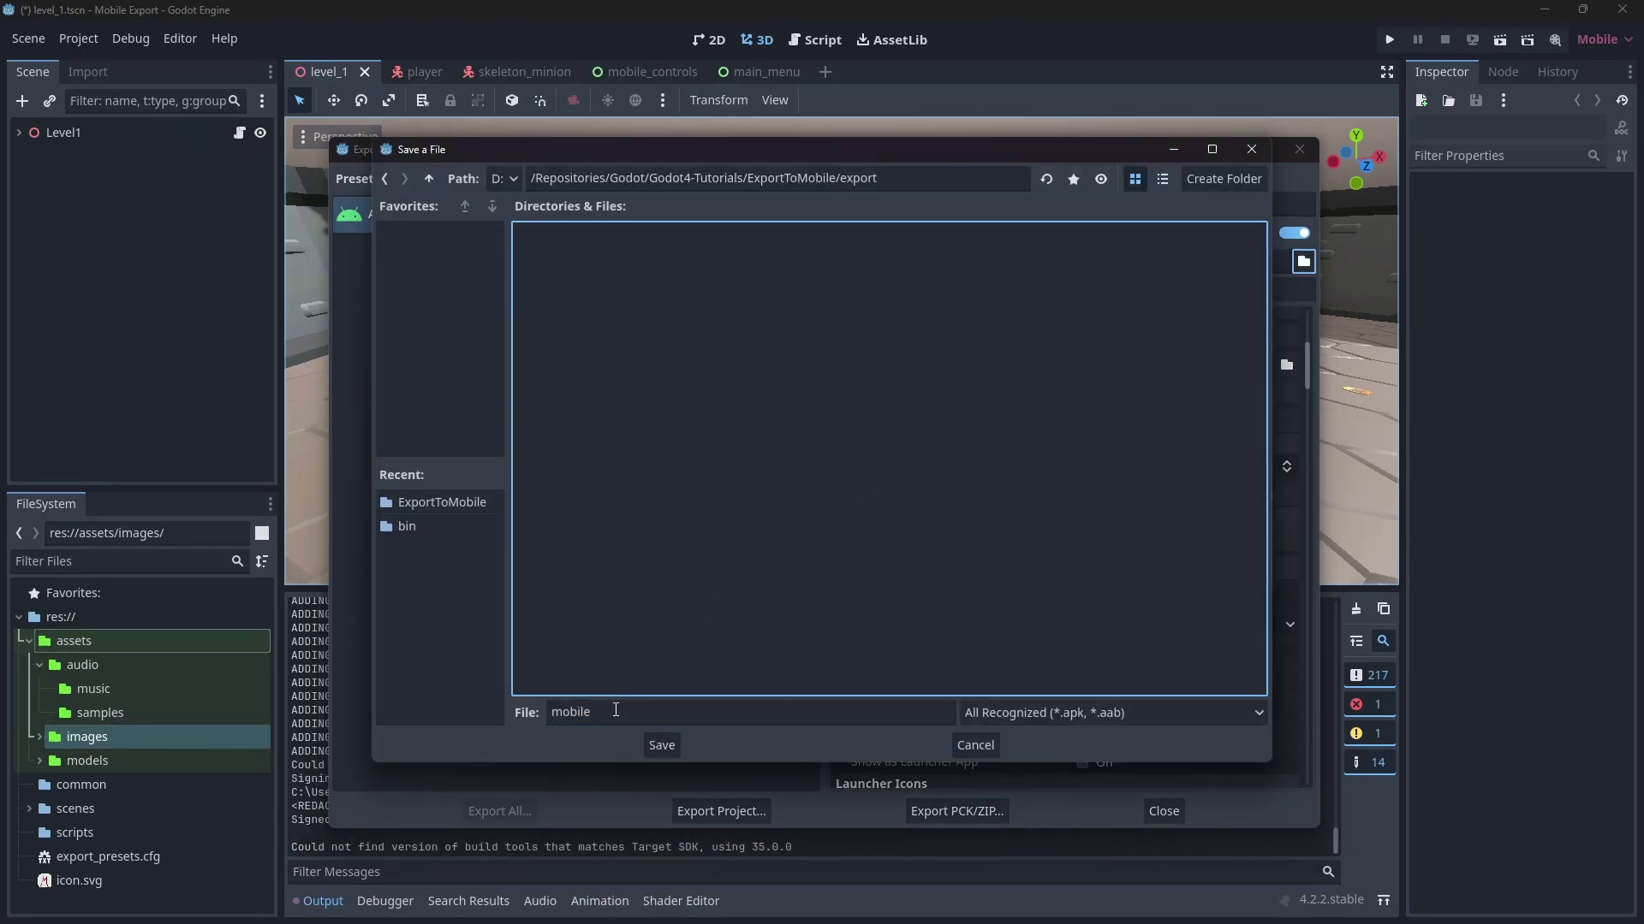
{"action": "key", "text": "Return"}
{"action": "left_click", "coordinate": [710, 810]}
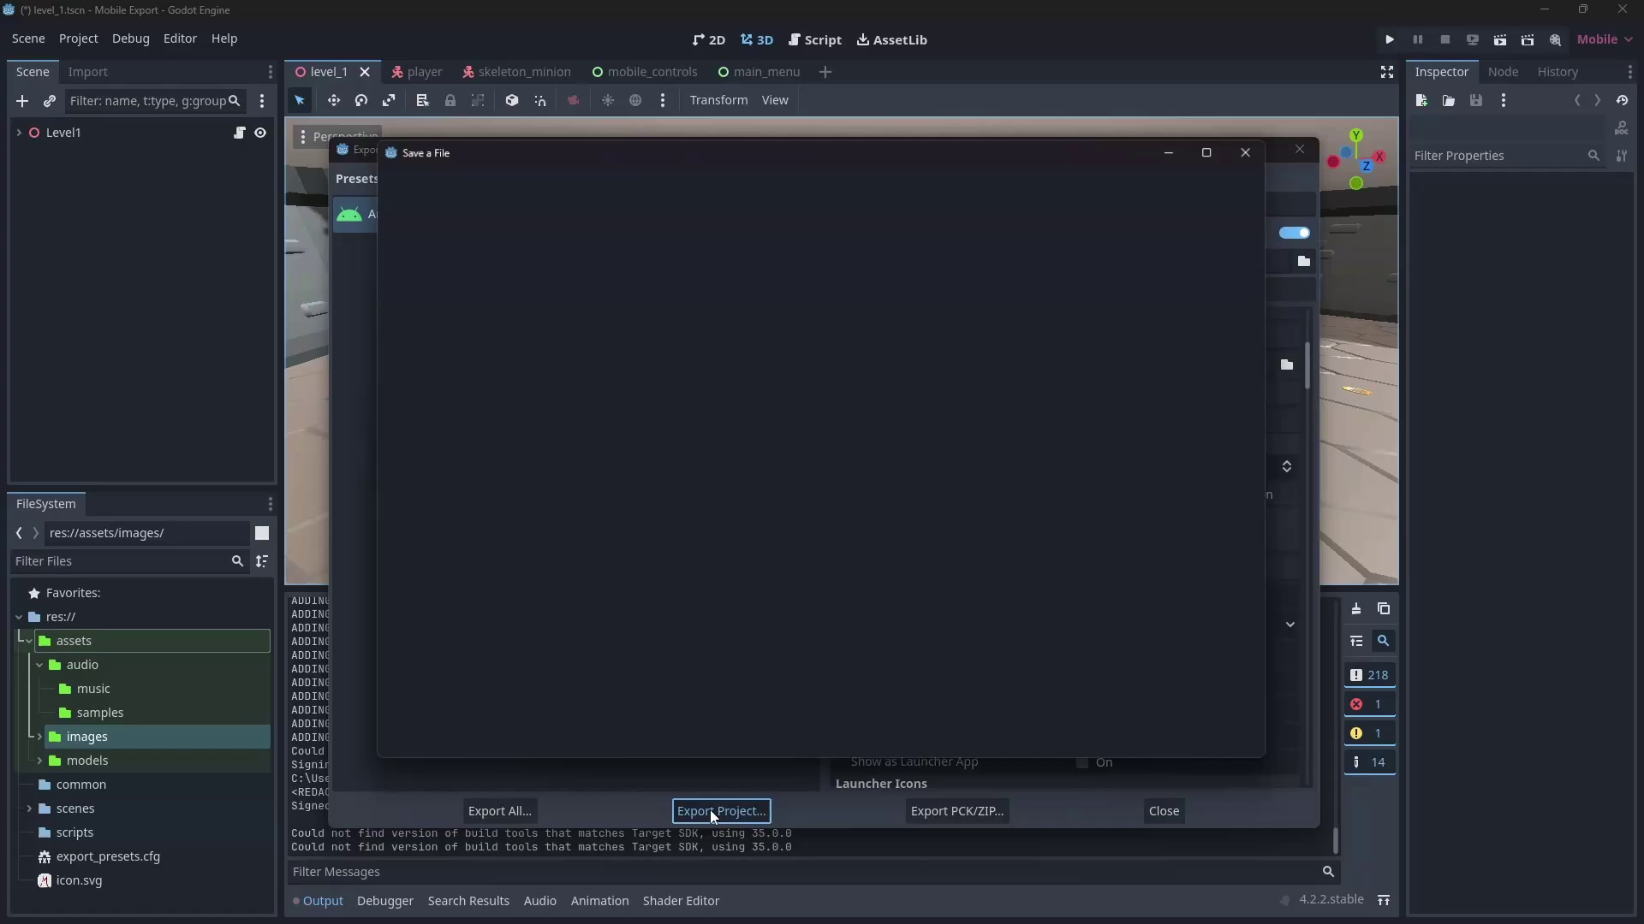
{"action": "left_click", "coordinate": [664, 745]}
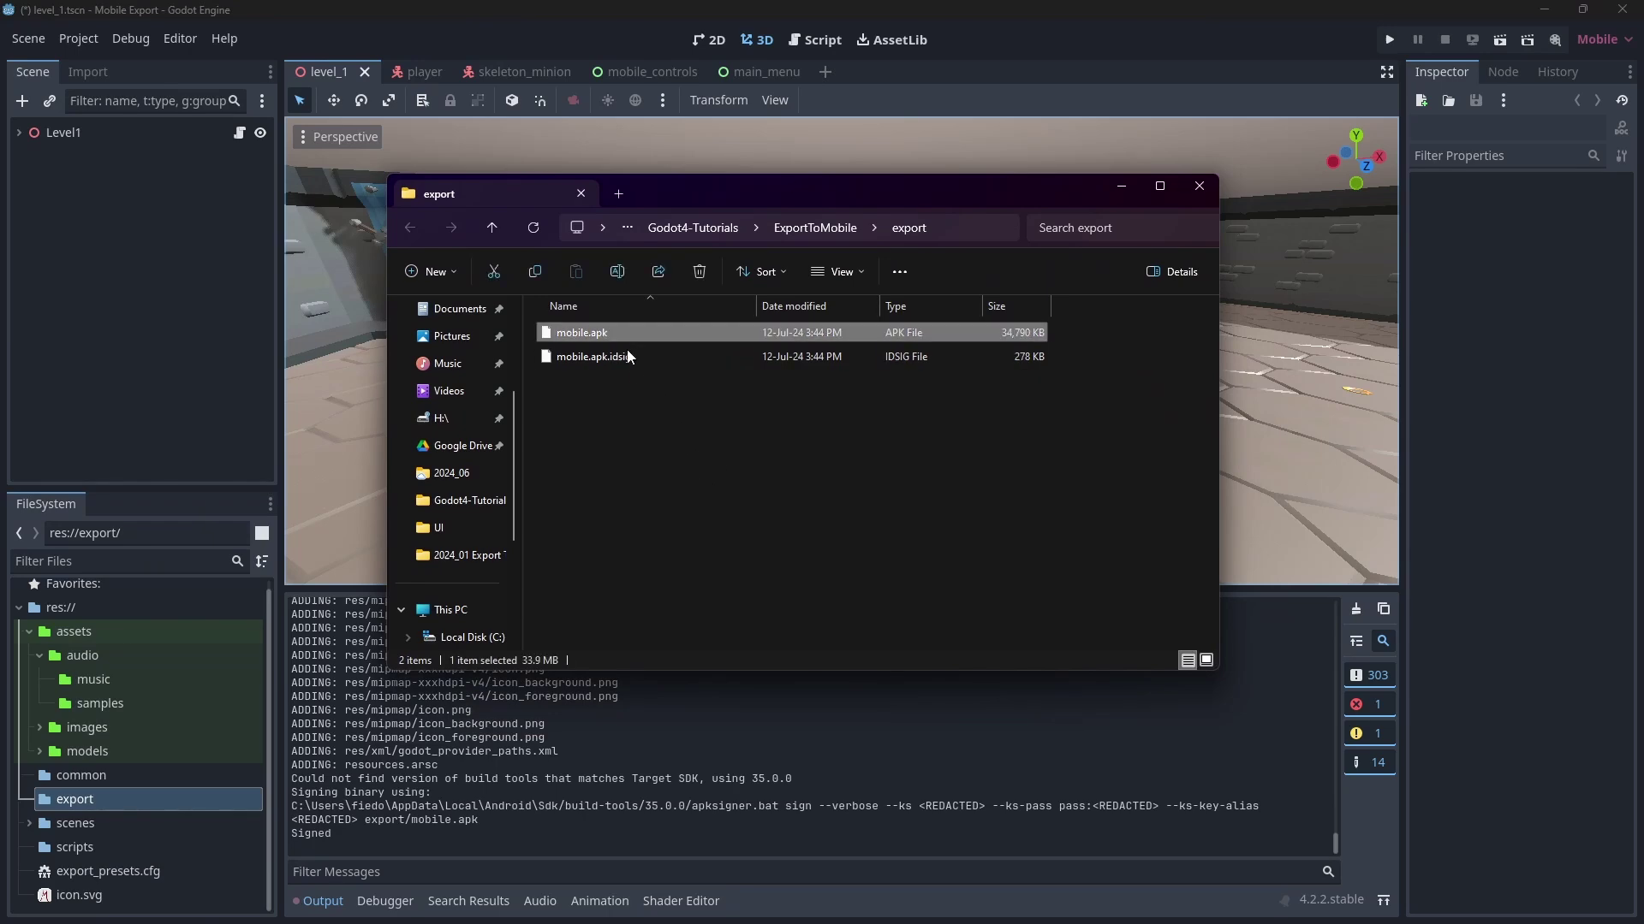
{"action": "mouse_move", "coordinate": [707, 424]}
{"action": "left_mouse_down"}
{"action": "mouse_move", "coordinate": [541, 308]}
{"action": "mouse_move", "coordinate": [739, 497]}
{"action": "left_mouse_up"}
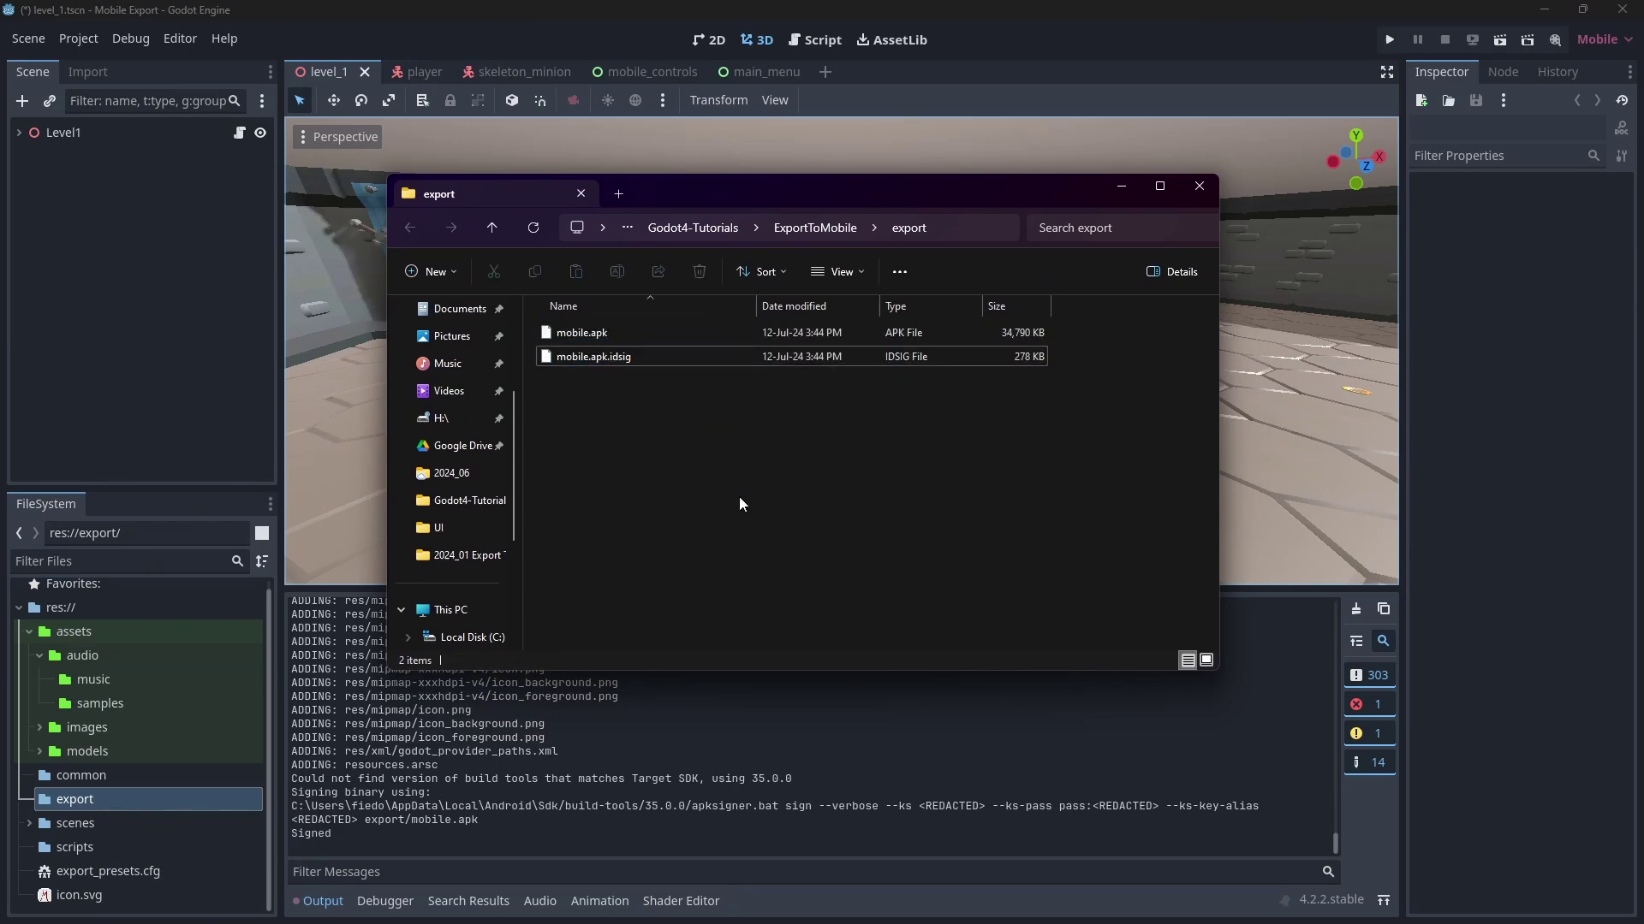